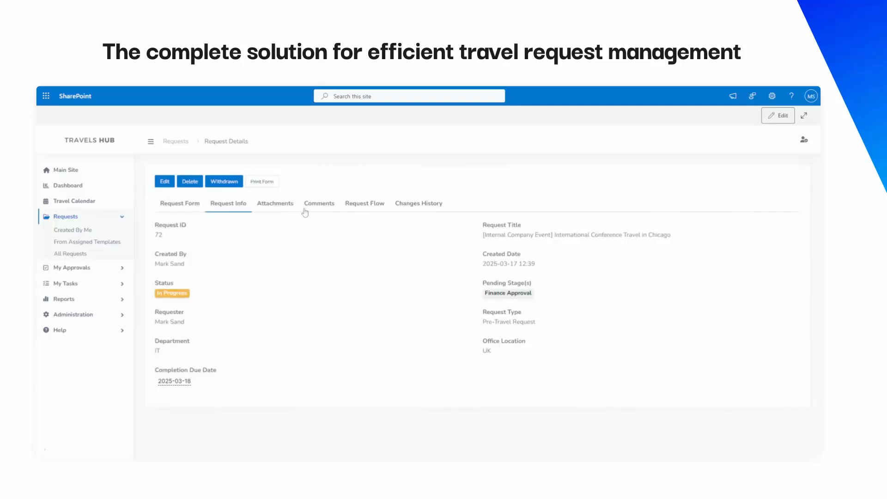
View the Chicago conference travel request's approval flow, and open the list of request templates
left_click(354, 208)
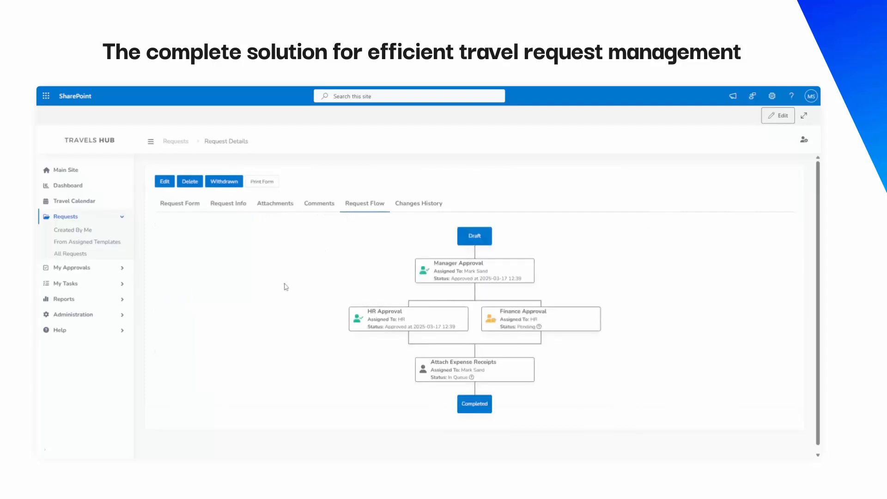
left_click(90, 313)
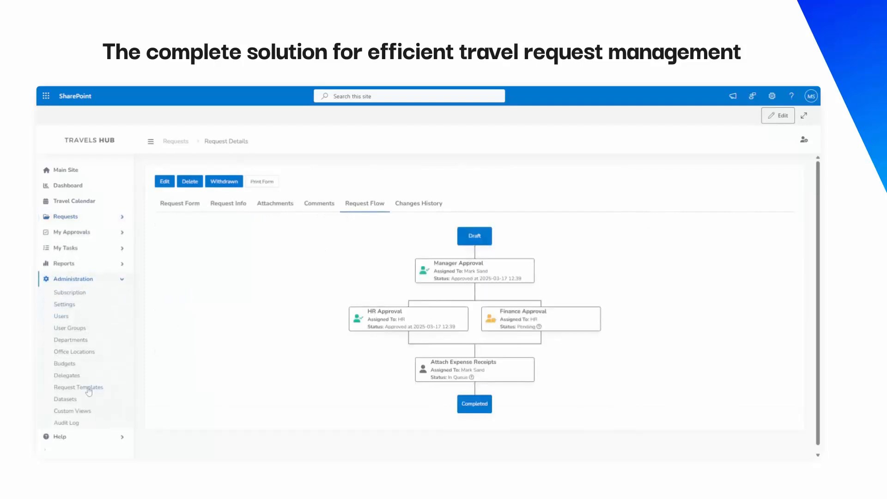
left_click(88, 389)
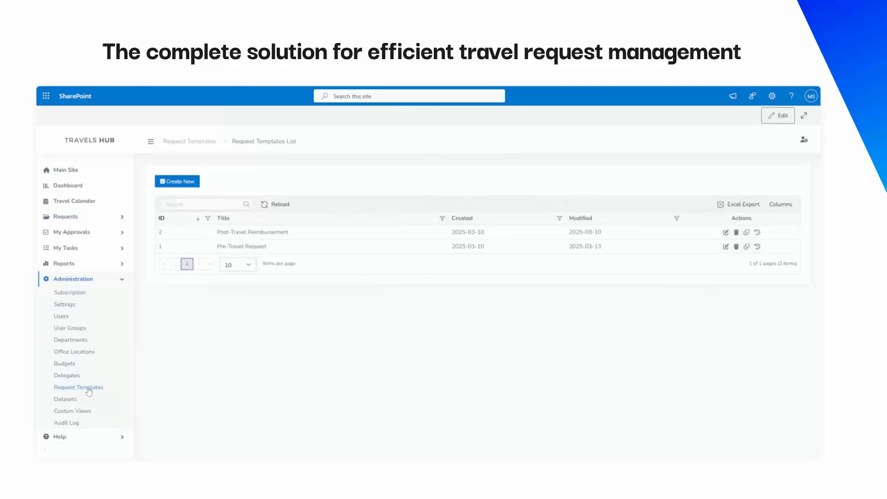
Open the Pre-Travel Request template for editing and examine its form design, workflow design and Manager Approval stage
left_click(726, 247)
left_click(212, 204)
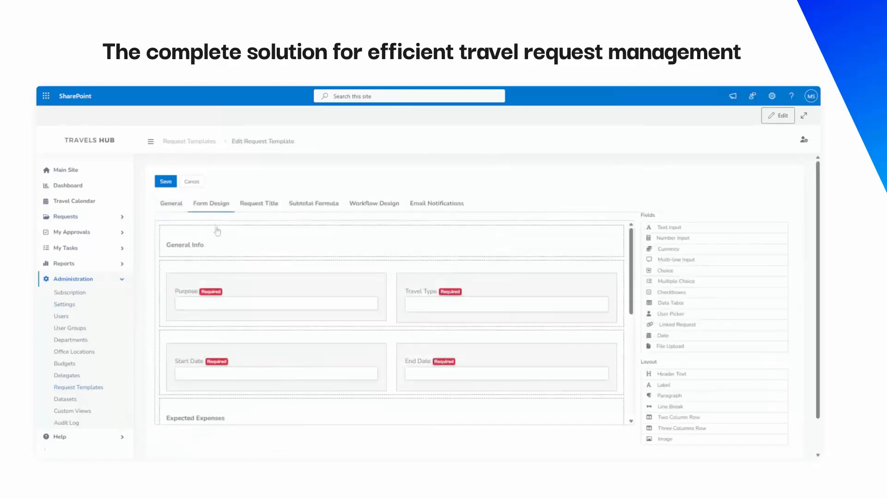
scroll(310, 276, "down", 2)
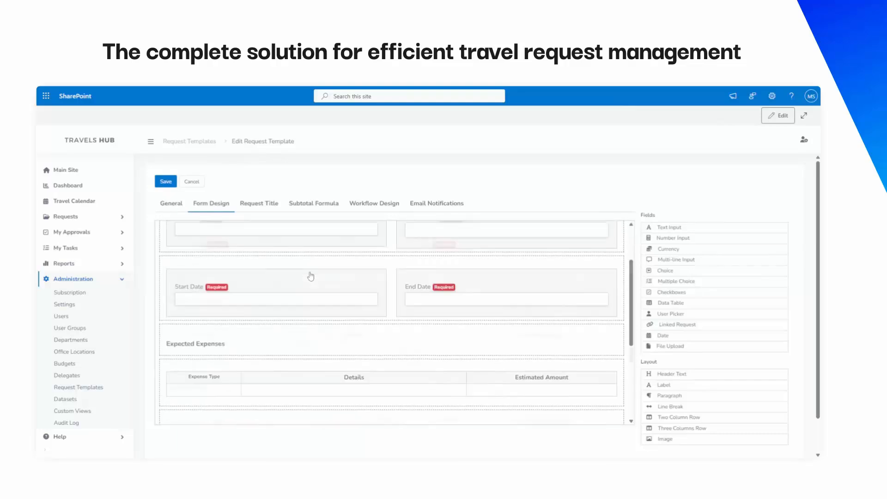
scroll(311, 276, "up", 3)
left_click(362, 207)
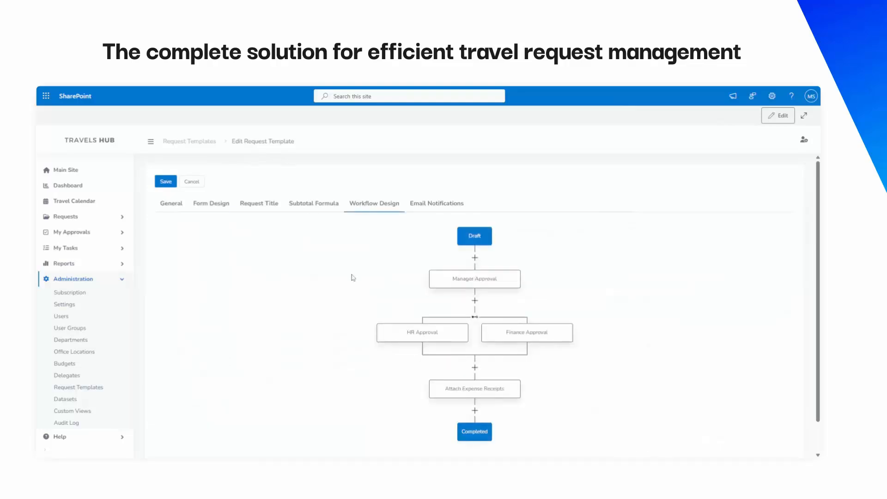
left_click(441, 281)
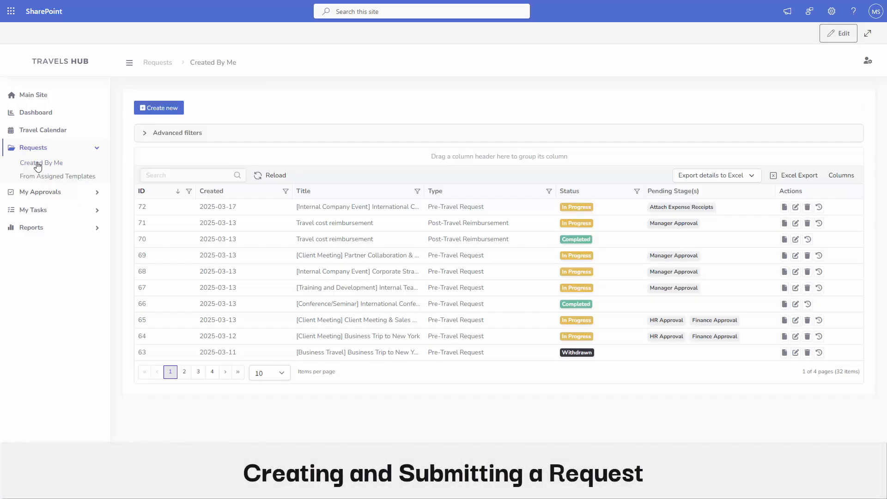
Create a new Pre-Travel Request with purpose "International Conference in New York" and travel type Conference/Seminar
left_click(162, 102)
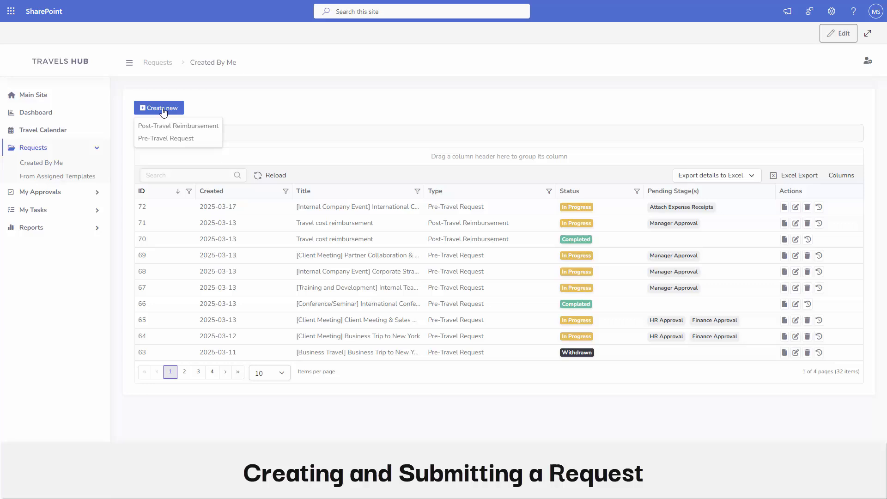
left_click(157, 136)
left_click(185, 190)
type("International Conference in New York")
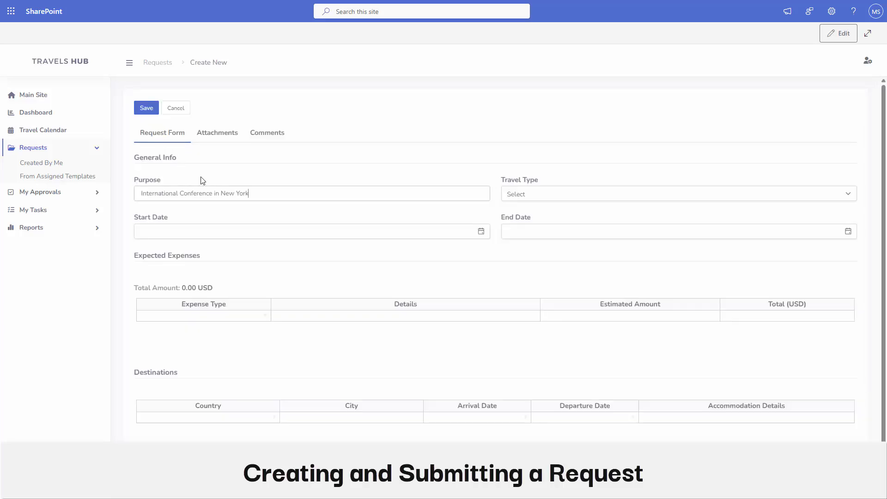
left_click(561, 198)
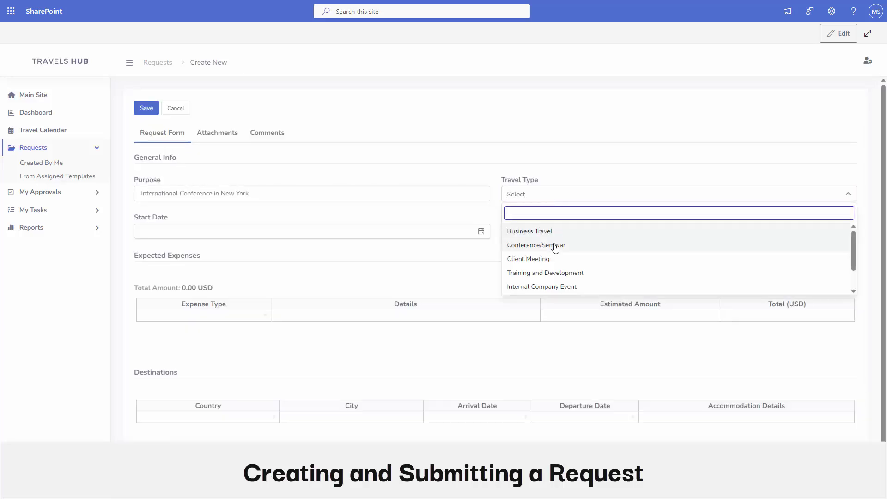
left_click(539, 246)
Set both the start date and the end date of the trip to 2025-03-20
left_click(288, 232)
left_click(190, 321)
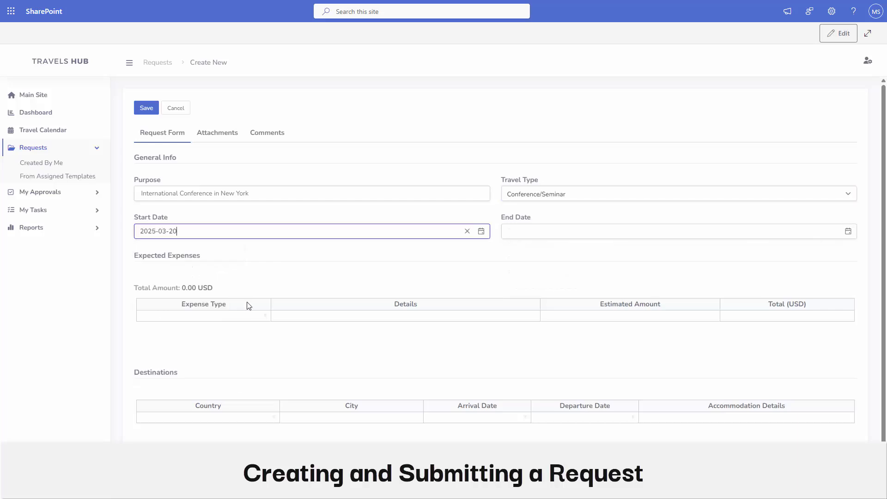
left_click(523, 230)
left_click(555, 323)
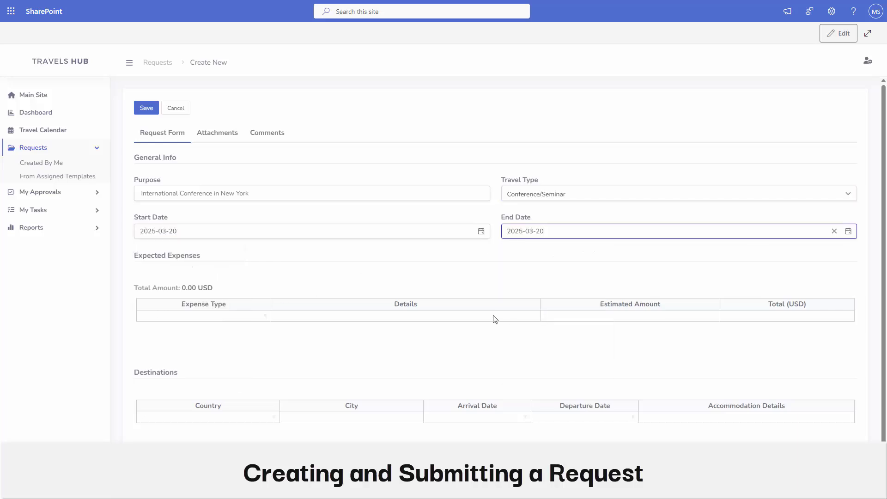
Add an Airfare row to the expected expenses with details "Round trip ticket, economy class" and an estimated amount of 900
left_click(266, 317)
left_click(238, 323)
left_click(320, 319)
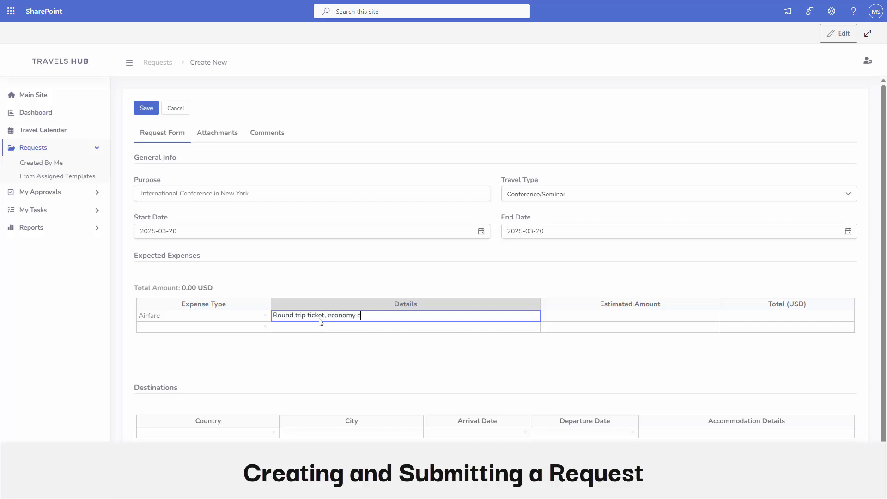
left_click(574, 318)
type("900")
key("Return")
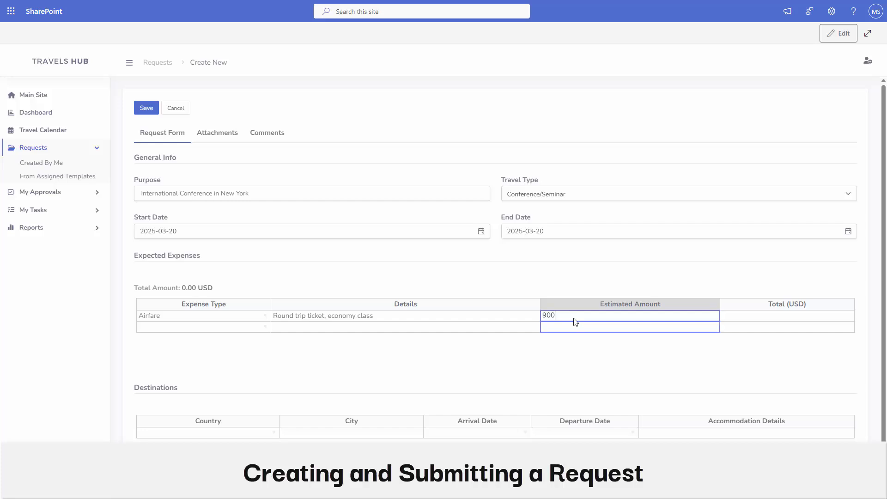
Add a destination row with United States as the country and New York as the city
scroll(280, 387, "down", 1)
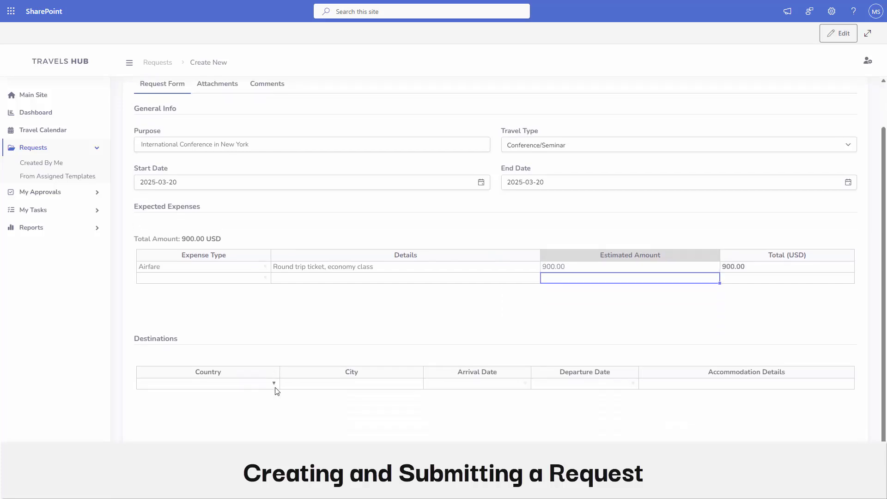
left_click(276, 384)
left_click(275, 384)
type("uni")
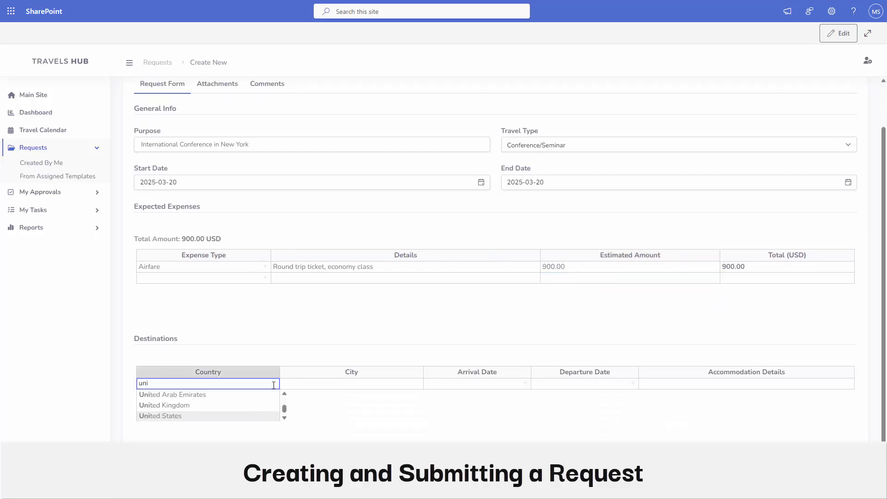
left_click(231, 416)
left_click(327, 384)
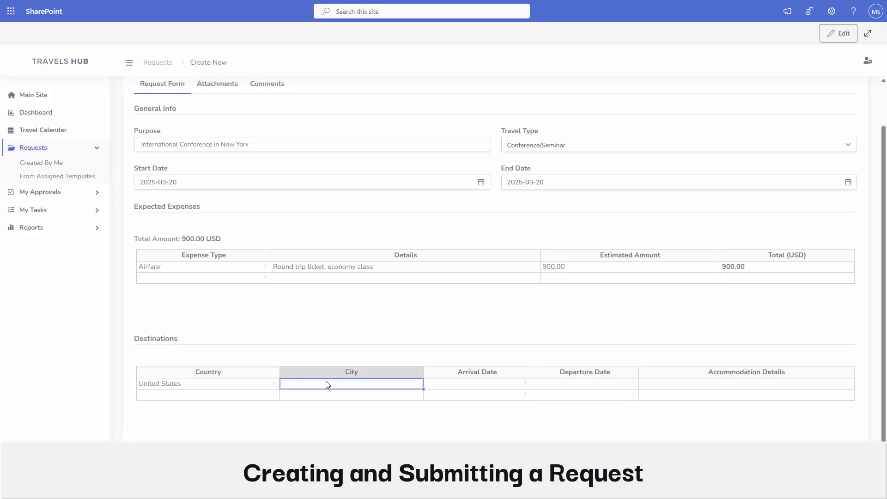
type("New York")
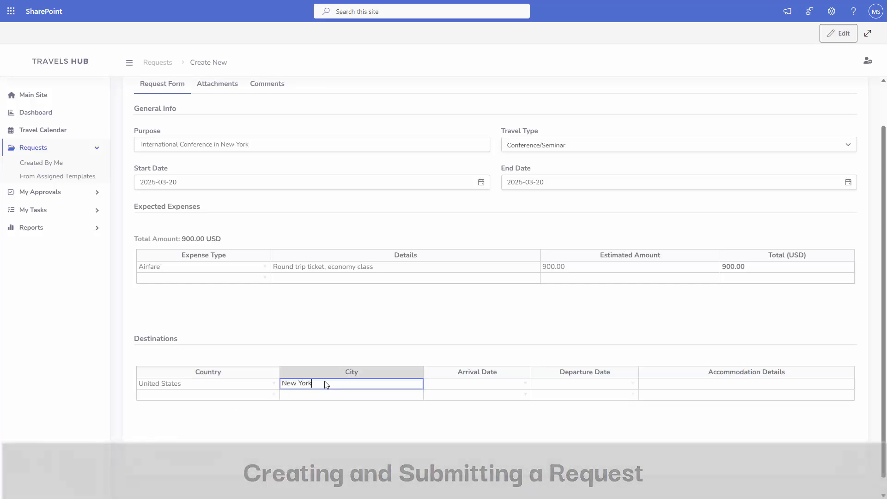
Set the New York destination's arrival date and departure date to 2025-03-20
left_click(524, 387)
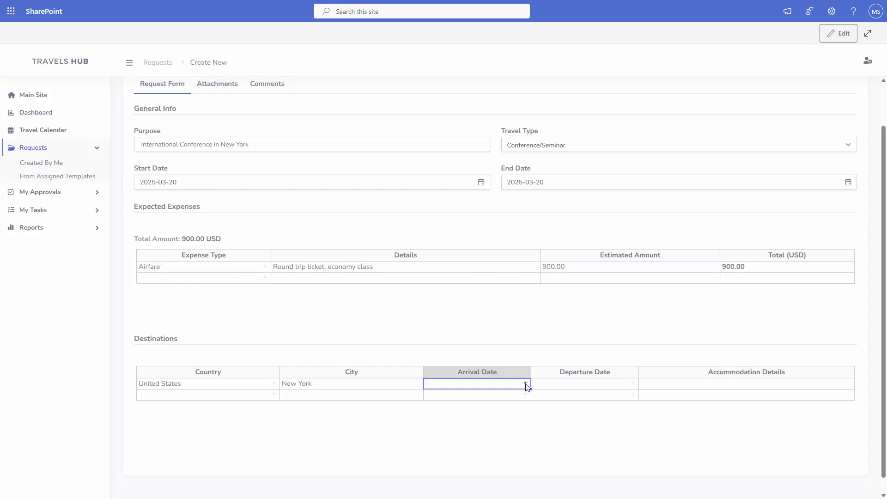
left_click(526, 384)
left_click(486, 462)
left_click(632, 387)
left_click(592, 464)
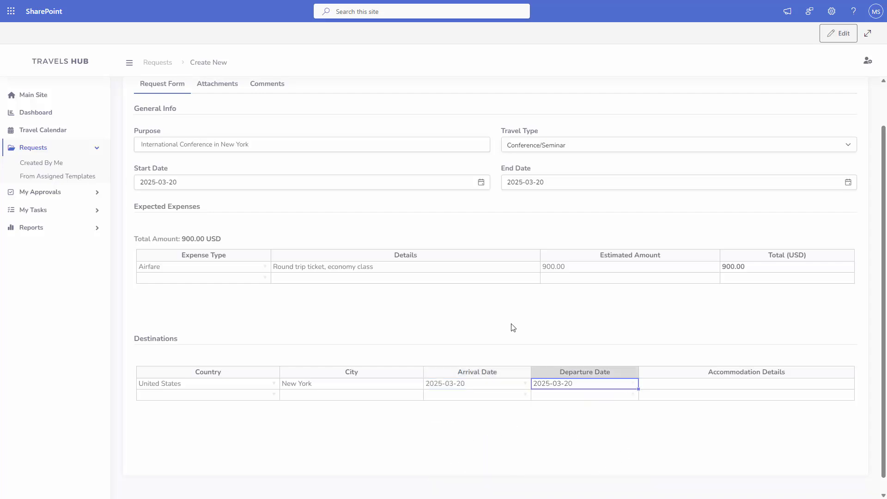
Save the new travel request and submit it for approval
scroll(279, 215, "up", 1)
scroll(278, 215, "up", 1)
left_click(148, 110)
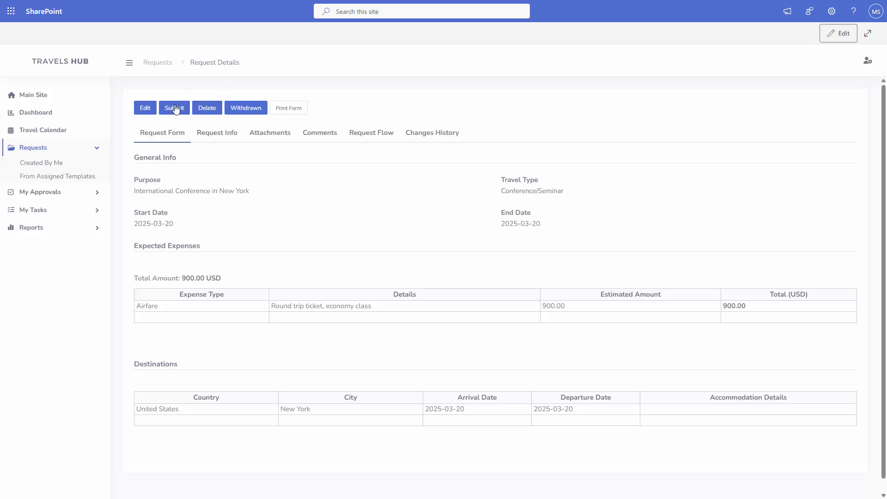
left_click(175, 109)
left_click(507, 265)
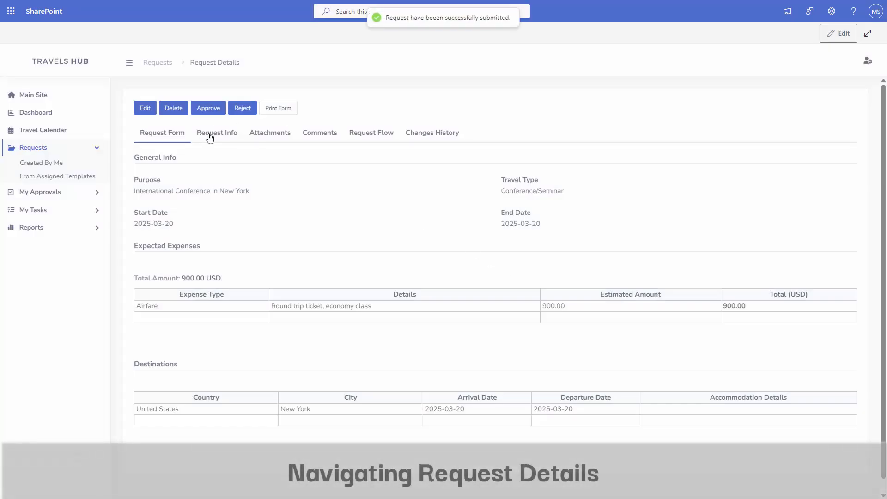
View the submitted request's general information and its attachments
left_click(209, 137)
left_click(255, 136)
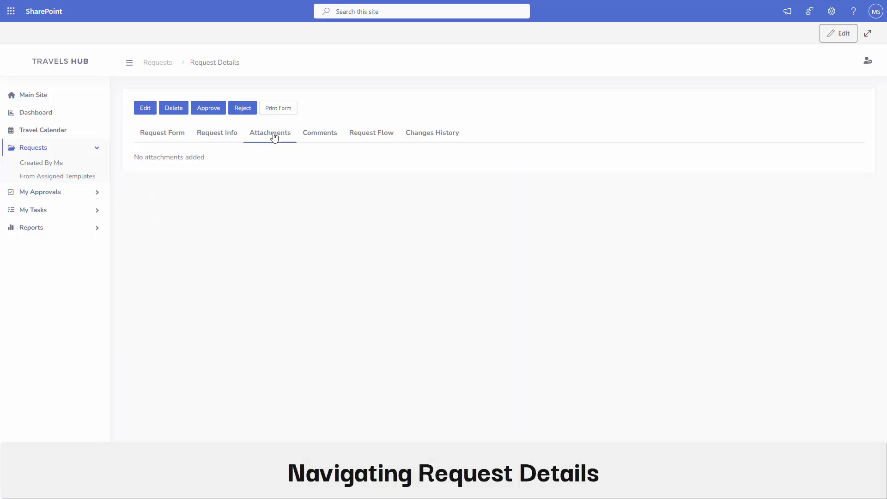
Post the comment "test comment" on the submitted request
left_click(318, 137)
left_click(217, 199)
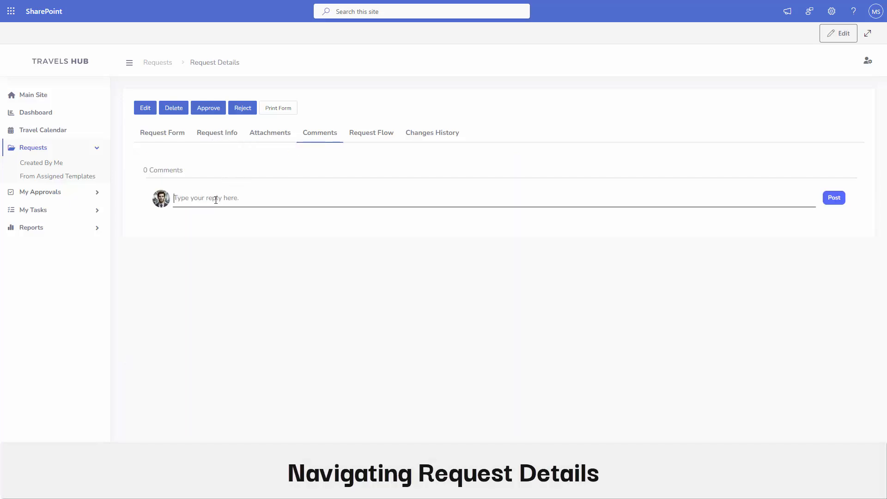
type("test comment")
left_click(831, 202)
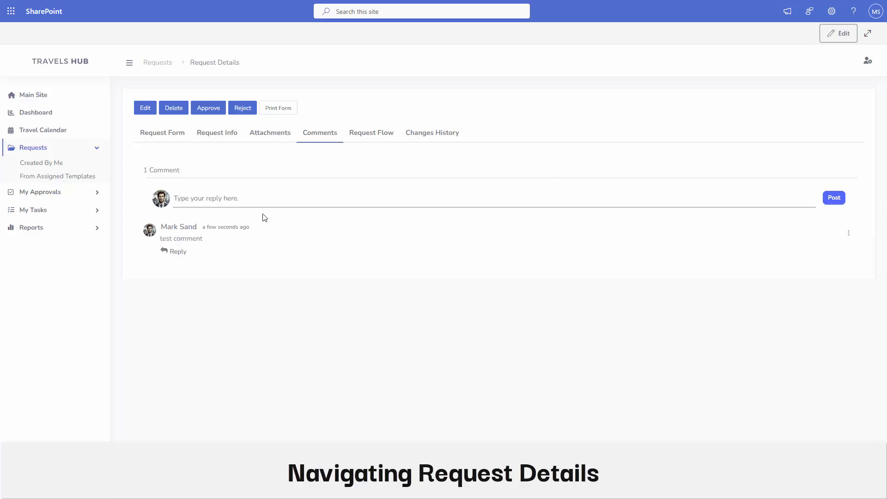
Post the reply "test reply" under the existing comment, and view the request's approval flow
left_click(175, 251)
left_click(211, 275)
type("test reply")
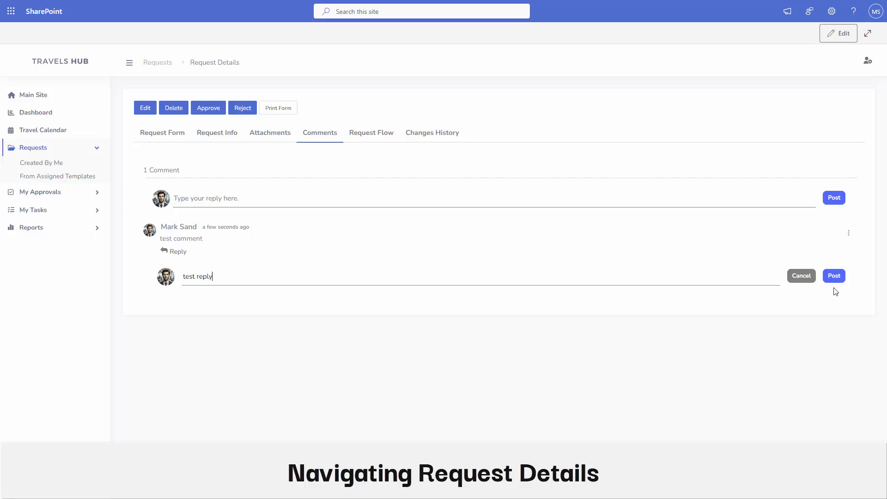
left_click(835, 278)
left_click(370, 134)
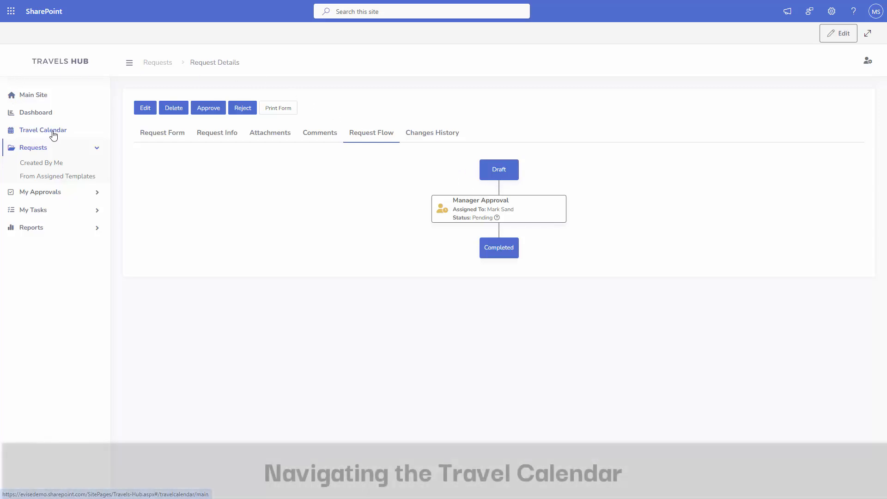
Open the travel calendar and view the summaries of the Internal Company Event trip starting March 4 and the "Inspect manufacturing facility" trip
left_click(53, 134)
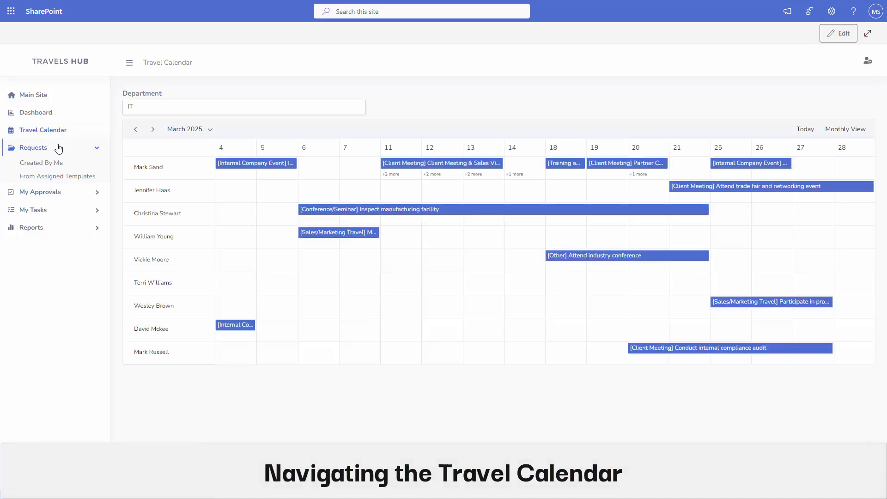
left_click(251, 165)
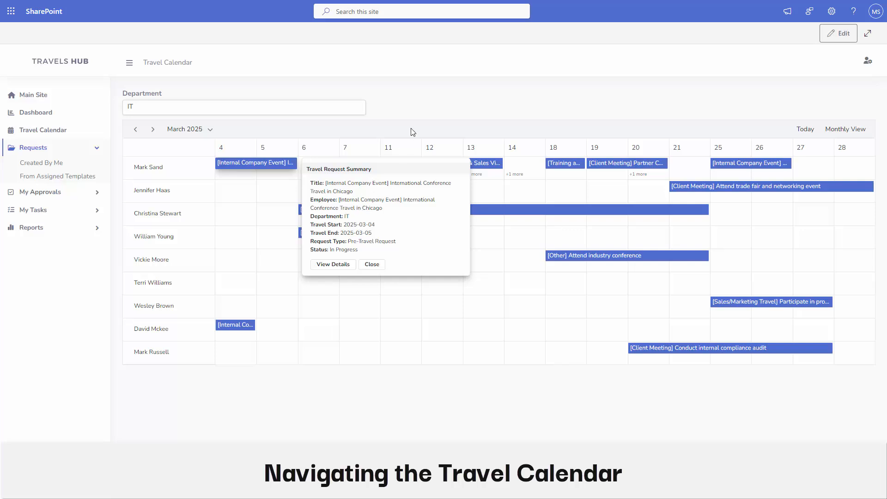
left_click(409, 105)
left_click(306, 210)
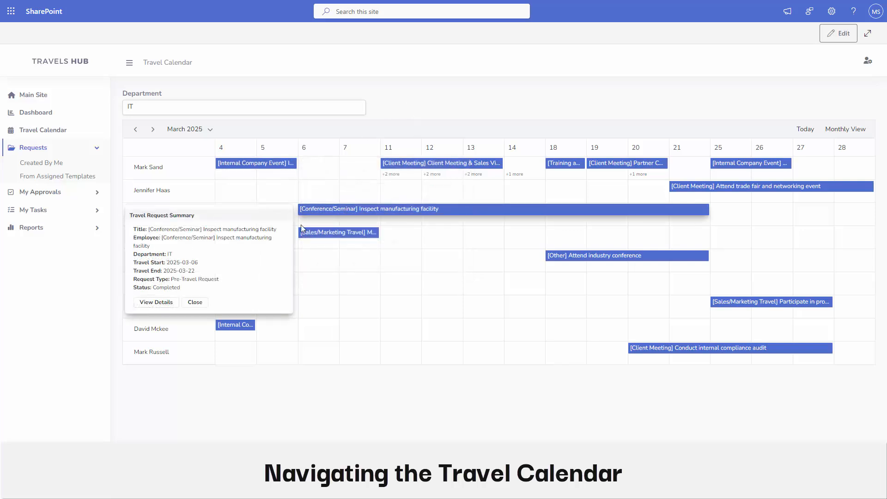
left_click(398, 109)
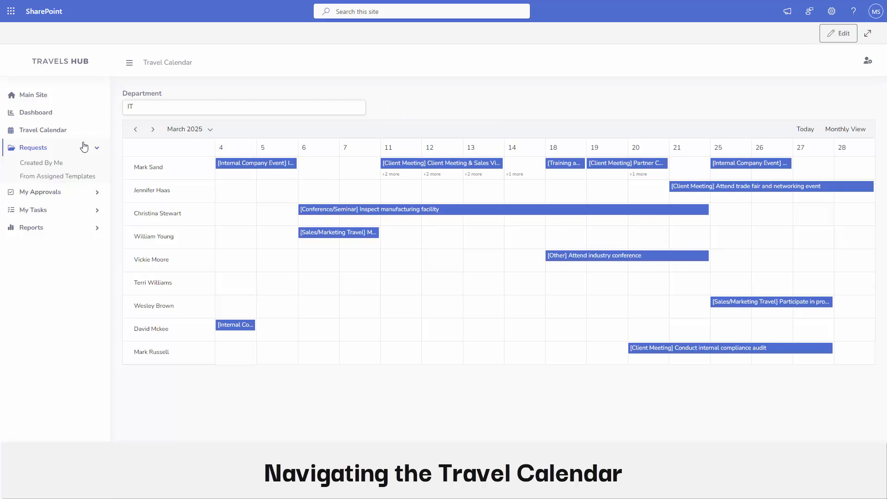
Open the list of requests awaiting acceptance and select all of them for bulk approval, cancelling at the confirmation
left_click(60, 191)
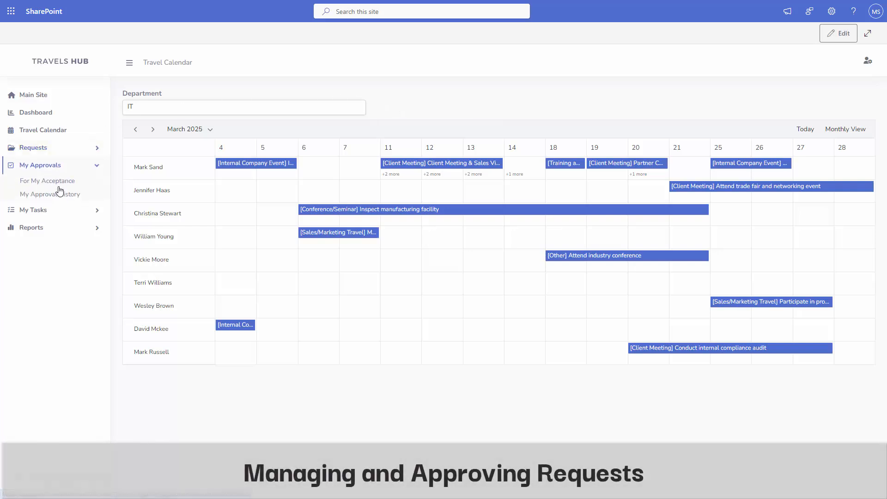
left_click(61, 183)
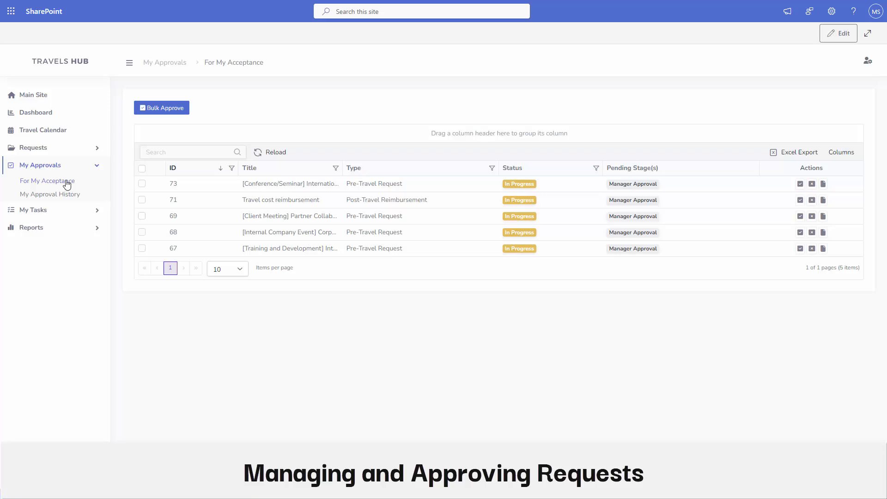
left_click(141, 170)
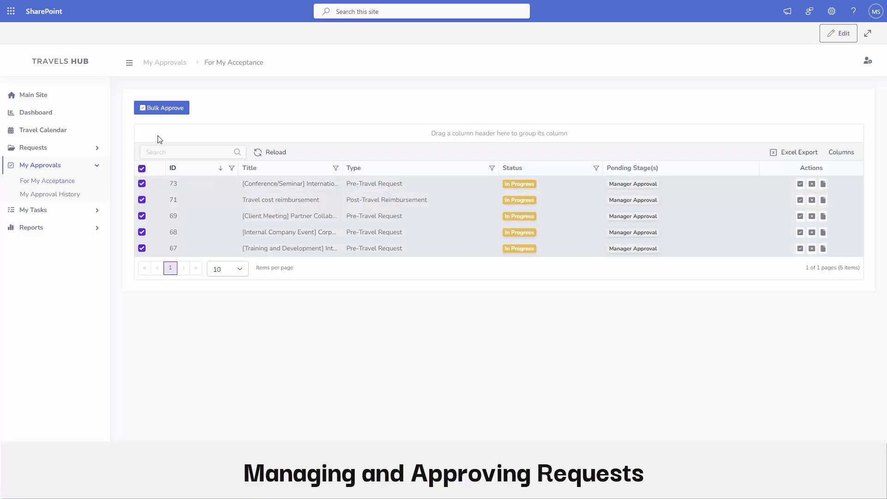
left_click(169, 107)
left_click(531, 269)
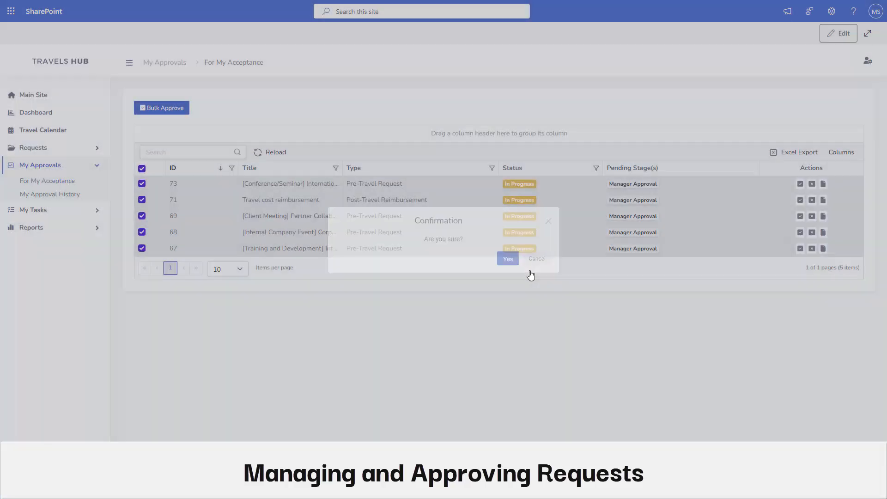
Clear the bulk selection, then try the individual approval of request 73, cancelling at the confirmation and deselecting the request
left_click(142, 169)
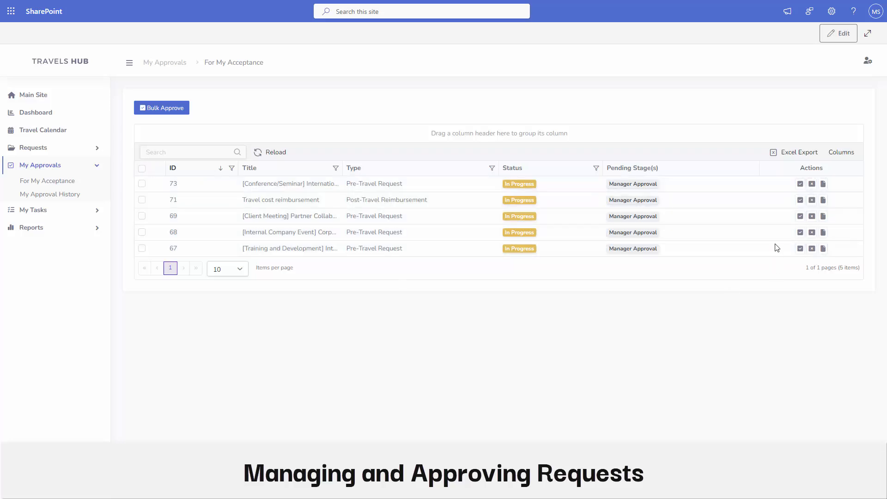
left_click(800, 184)
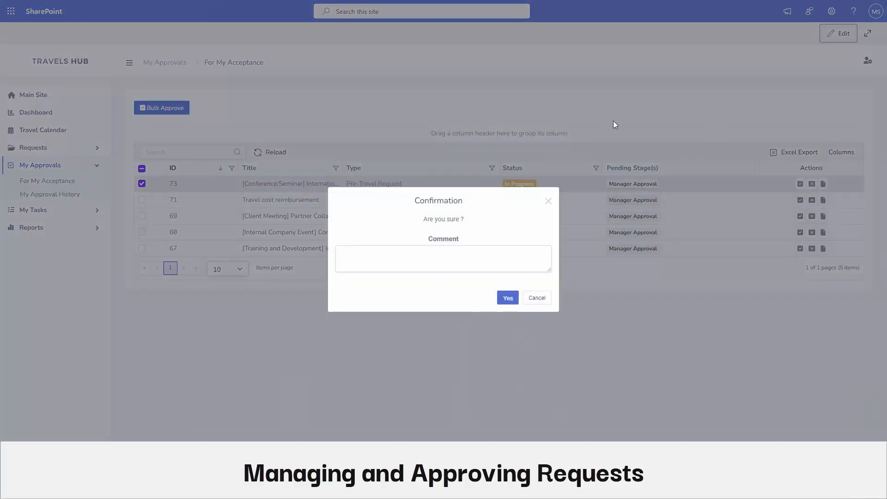
left_click(531, 300)
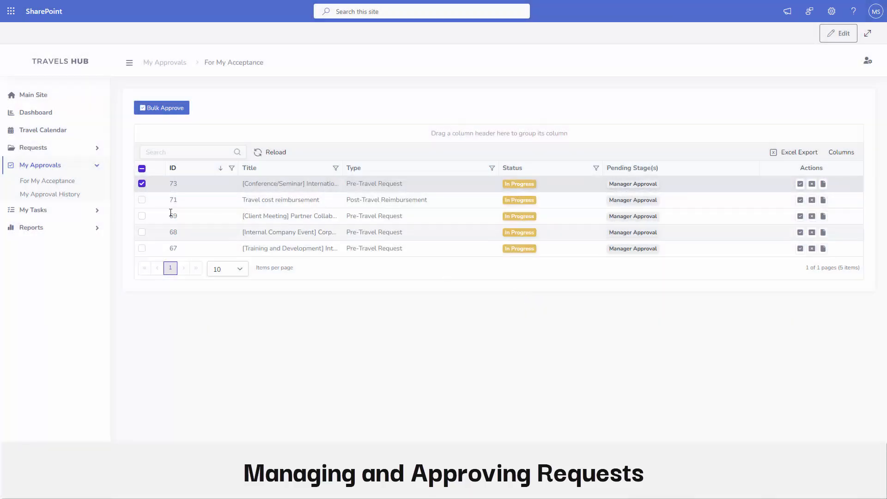
left_click(142, 185)
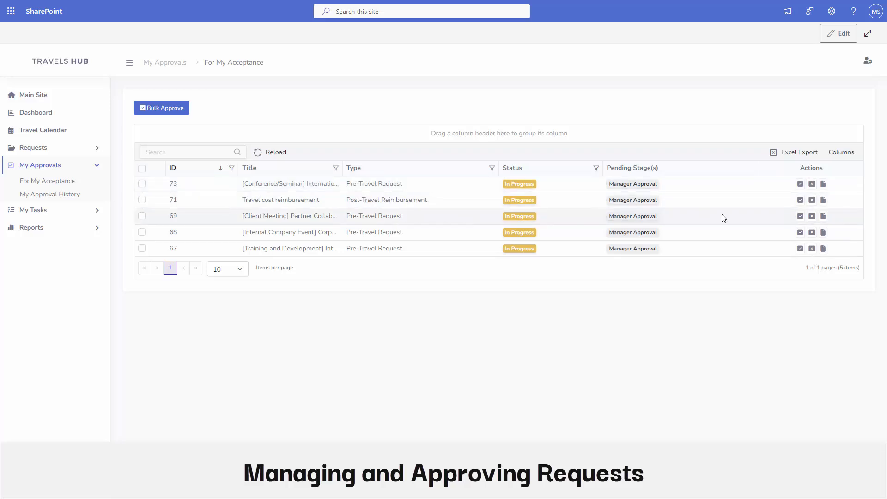
Open the details of the San Francisco "Partner Collaboration & Networking" request and approve it without a comment
left_click(824, 218)
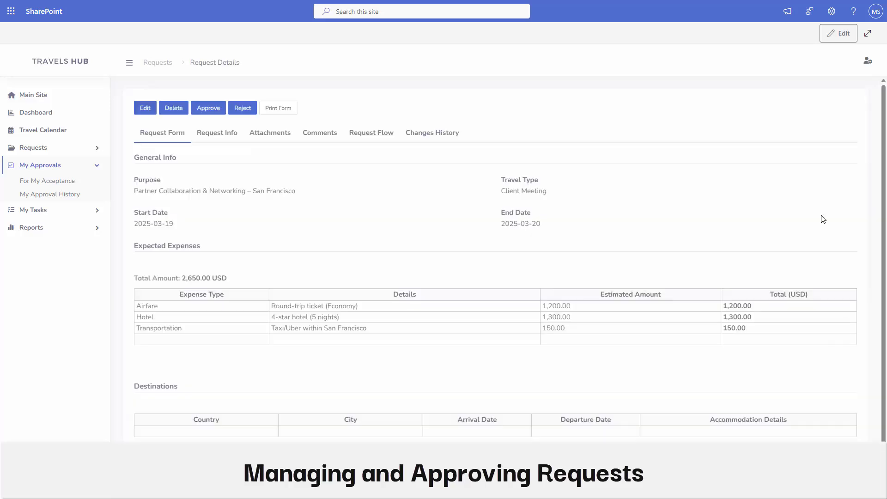
left_click(203, 110)
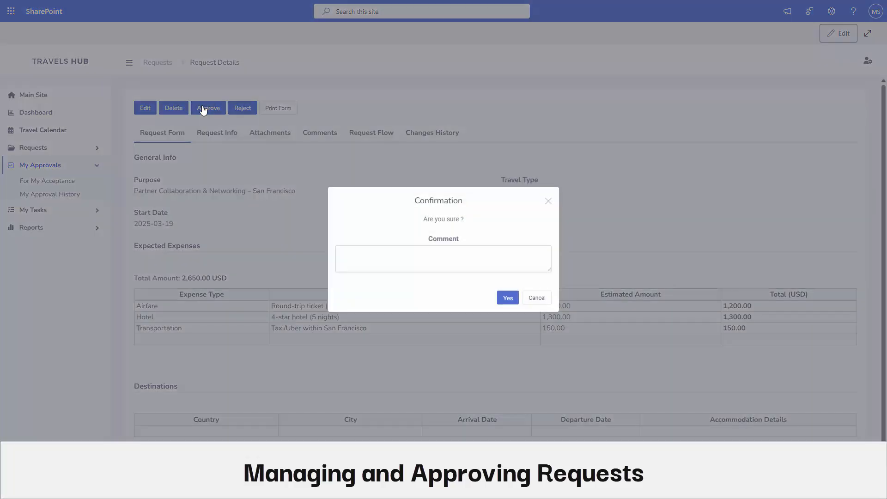
left_click(509, 298)
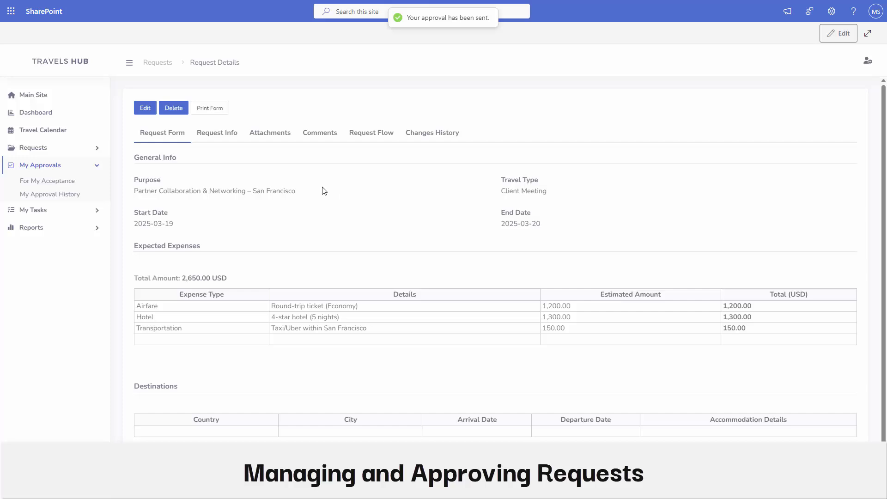
Open the details of the Internal Company Event request, ID 72, from the tasks awaiting completion
left_click(59, 211)
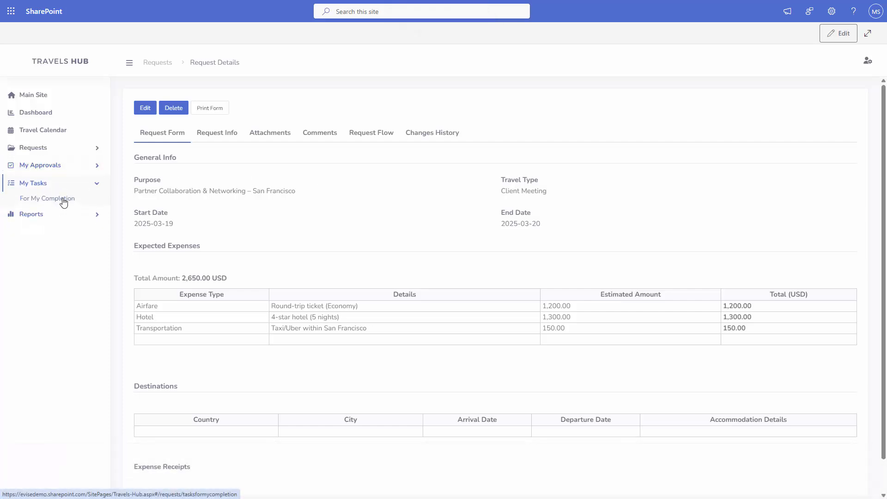
left_click(63, 199)
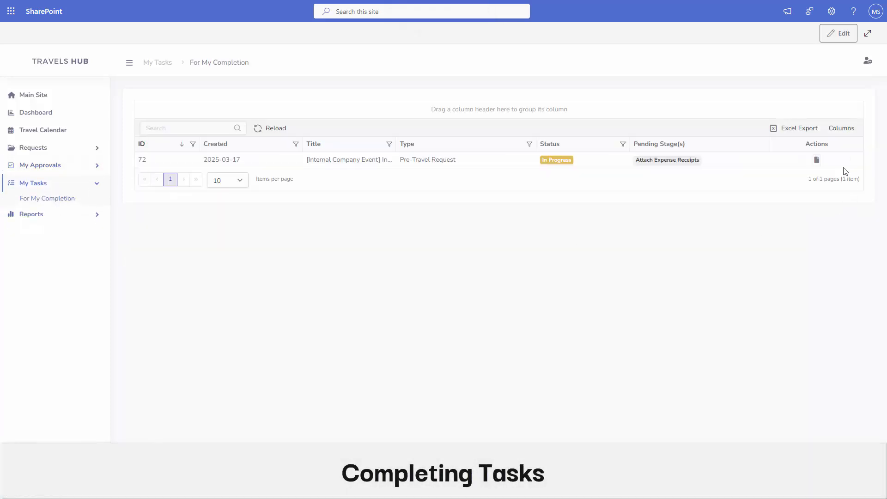
left_click(817, 160)
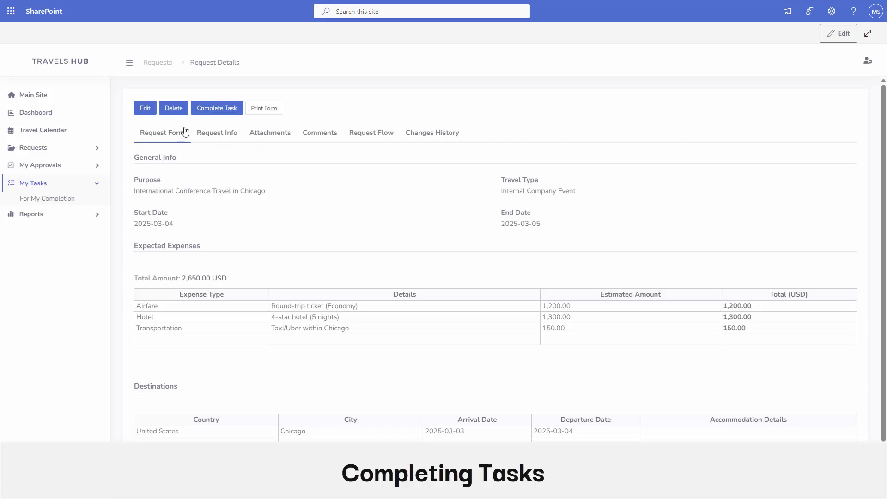
Edit the Chicago travel request and attach Flight tickets.pdf and Hotel booking.pdf as expense receipts
left_click(145, 108)
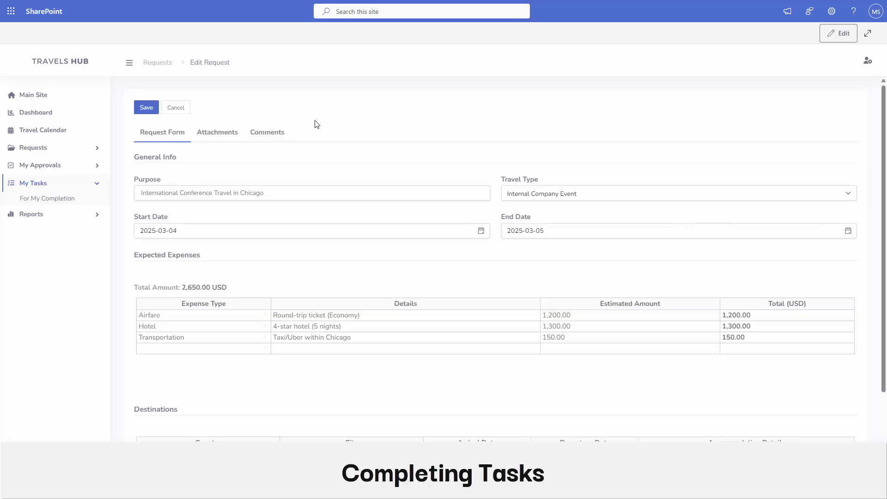
scroll(240, 268, "down", 3)
left_click(159, 411)
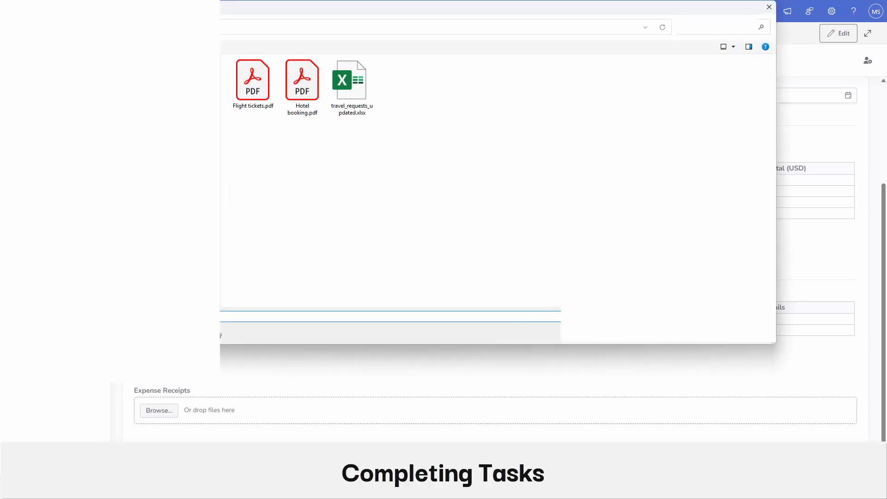
left_click(302, 88)
left_click(271, 93, "ctrl")
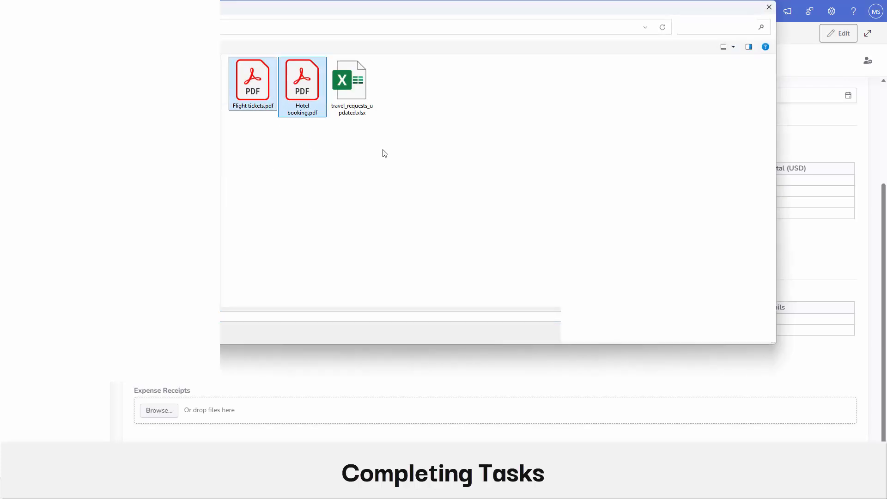
left_click(693, 333)
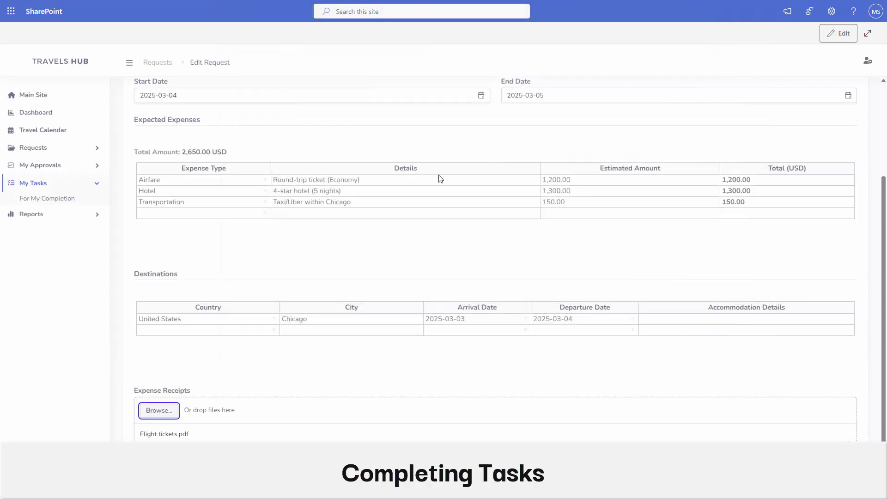
Save the edited Chicago travel request and complete its expense receipts task
scroll(441, 180, "up", 5)
left_click(146, 110)
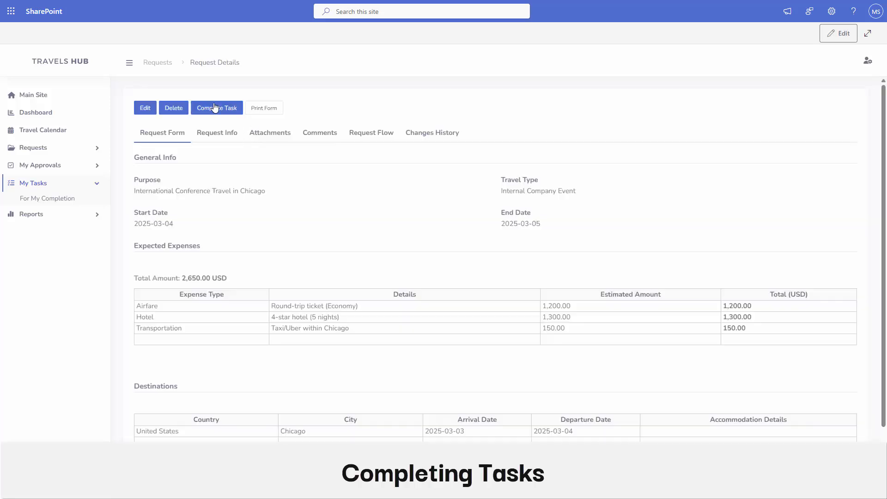
left_click(215, 107)
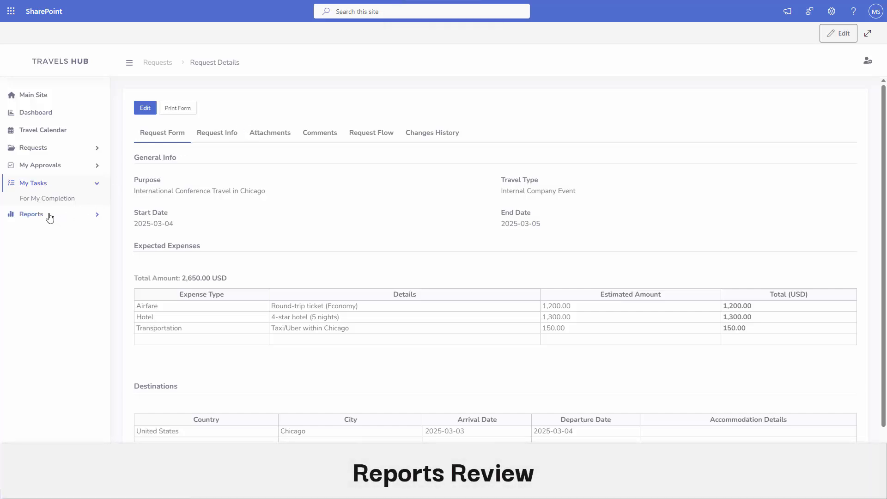
Open the report of requests in progress, expand the flow details to examine every request's stages, and collapse them again
left_click(49, 217)
left_click(46, 217)
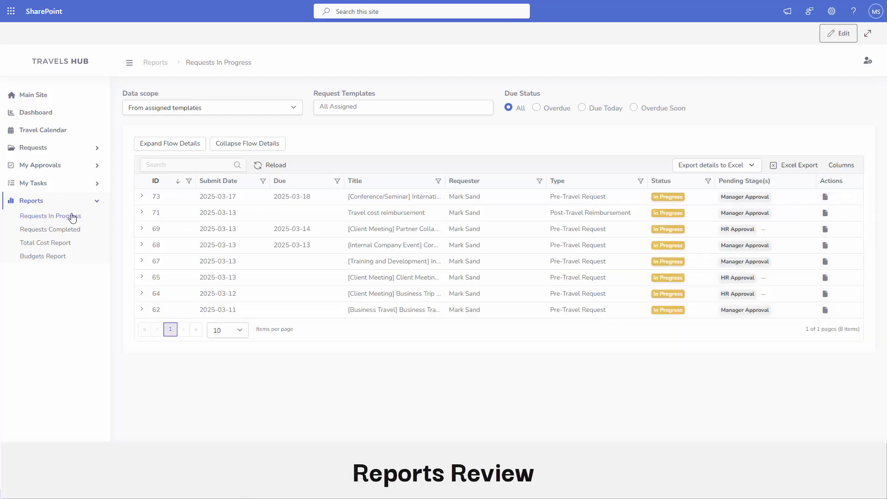
left_click(193, 145)
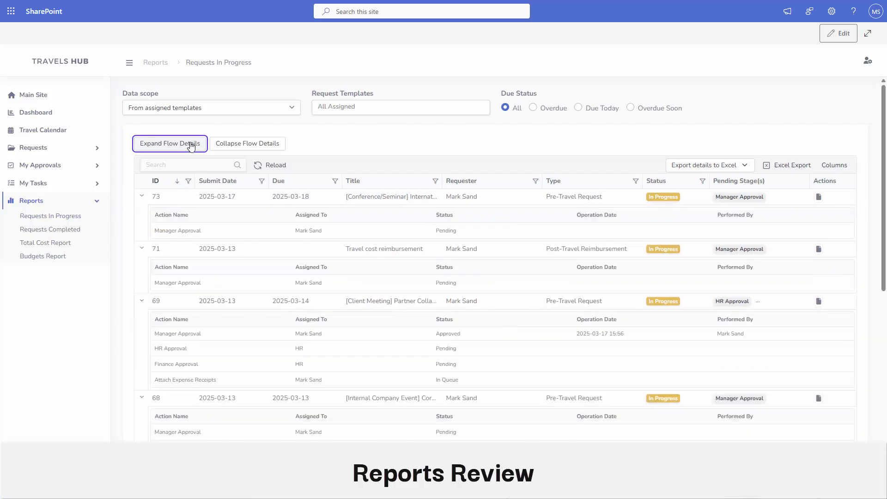
scroll(261, 239, "down", 10)
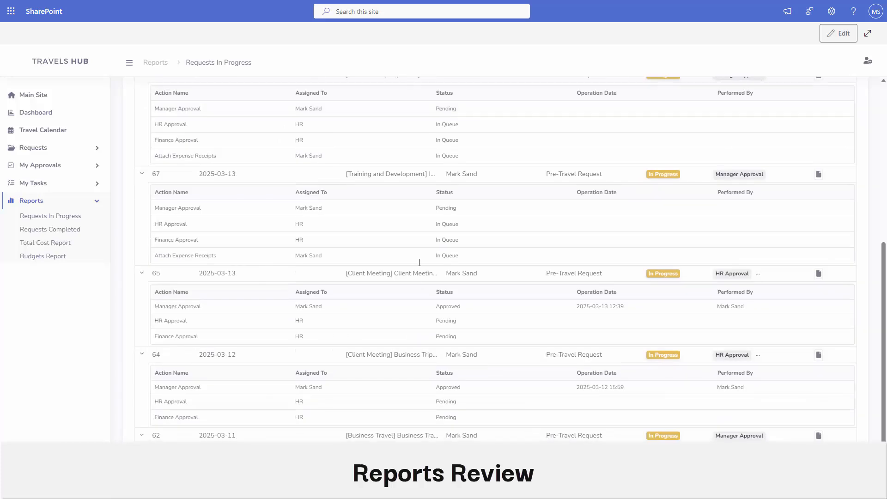
scroll(344, 261, "up", 10)
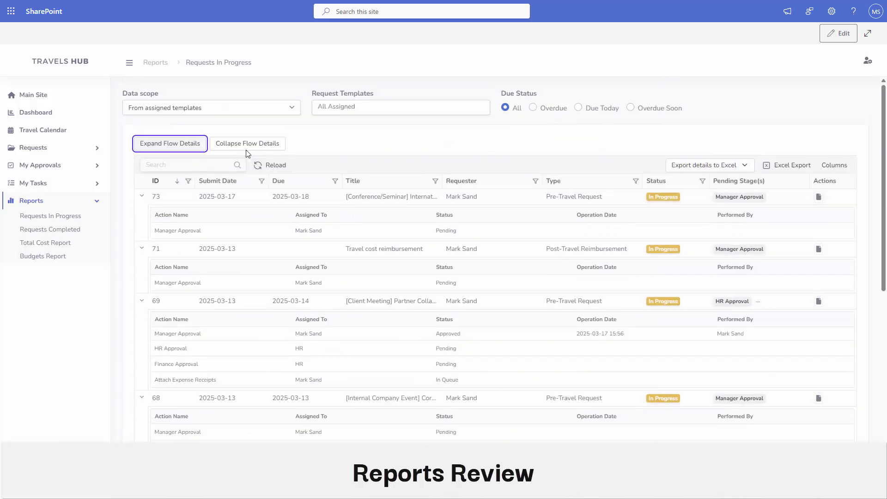
left_click(246, 145)
Filter the in-progress requests by due status Overdue and Overdue Soon, and return the filter to All
left_click(537, 108)
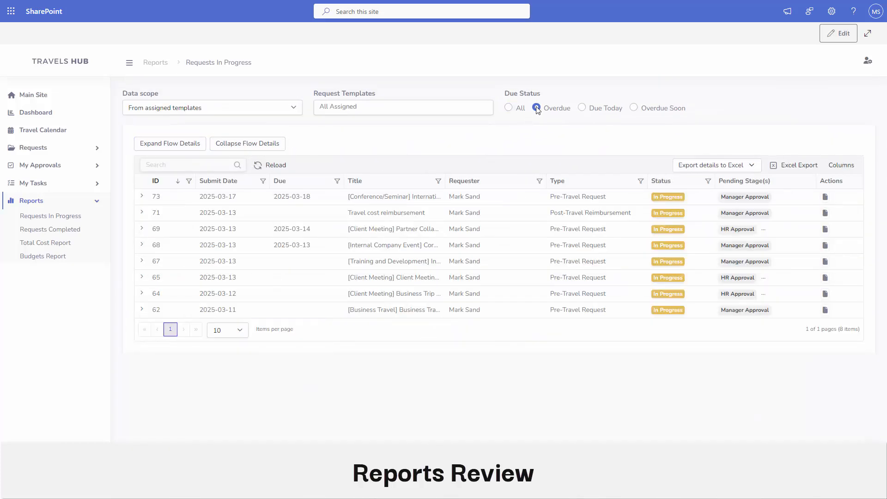
left_click(634, 108)
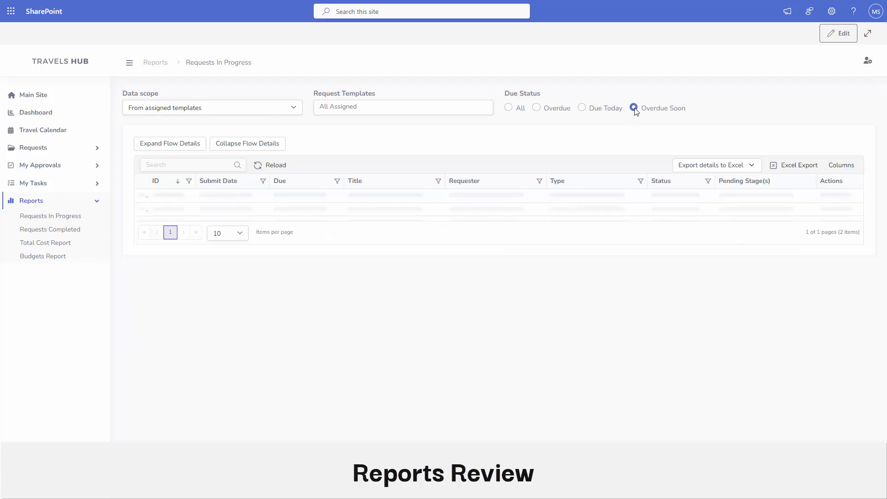
left_click(510, 108)
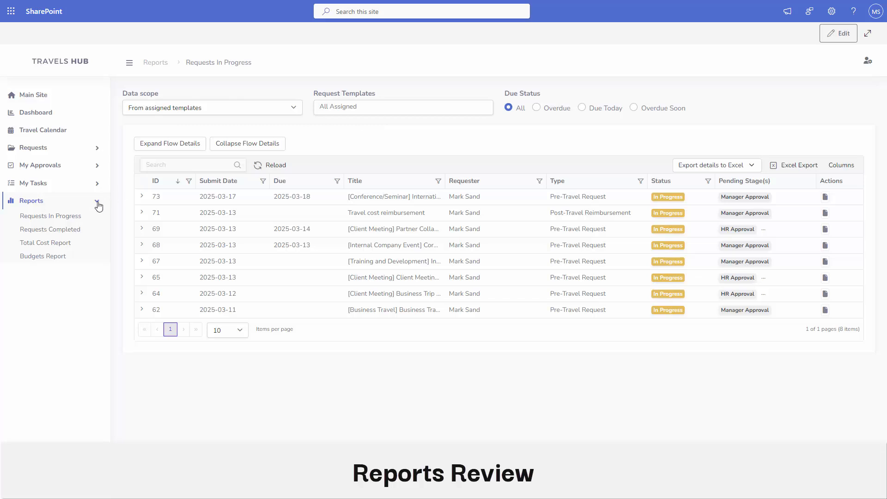
Open the Total Cost Report and examine the breakdowns of Post-Travel Reimbursement and Pre-Travel Request, collapsing each again
left_click(50, 243)
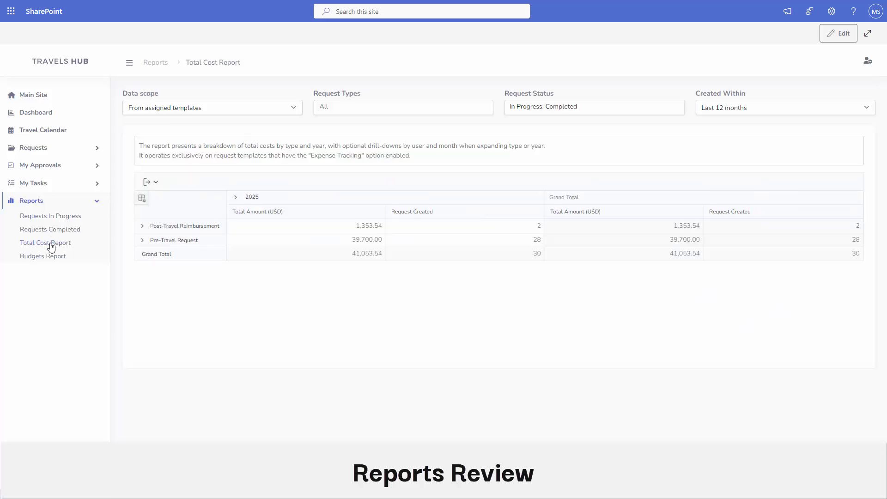
left_click(142, 226)
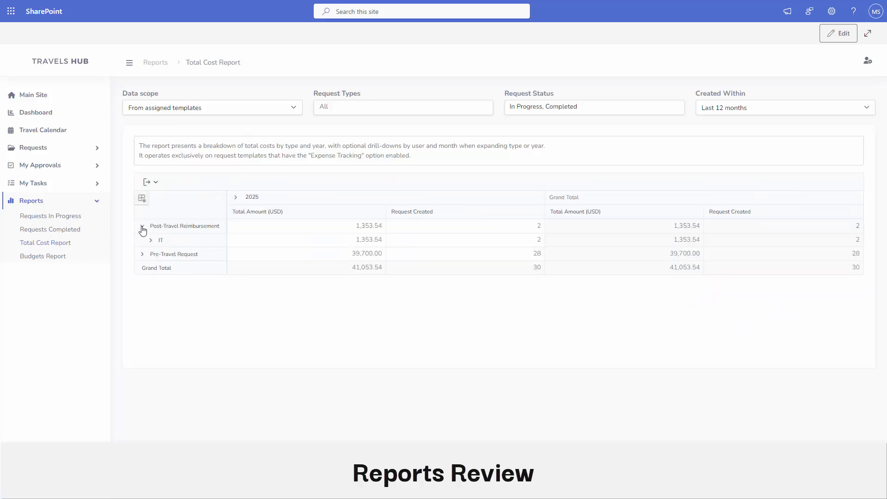
left_click(142, 227)
left_click(143, 240)
left_click(143, 241)
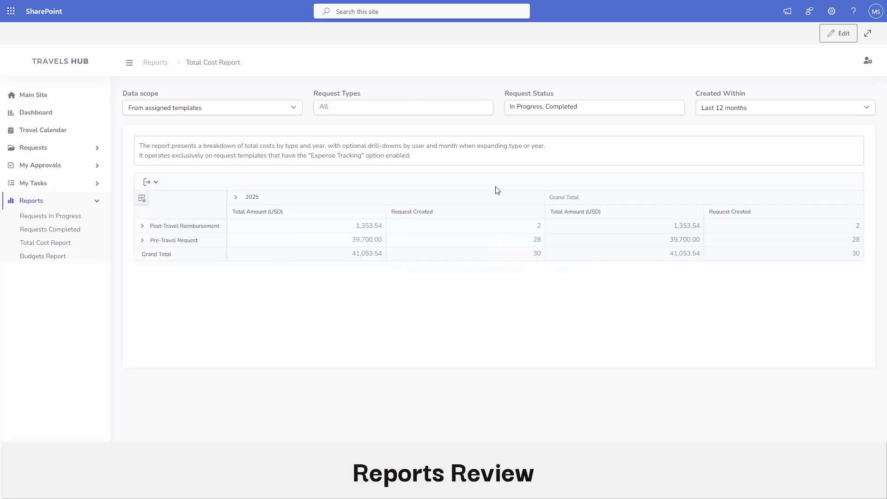
Open the personal delegate settings and choose the first listed colleague as the delegate for approvals and tasks
left_click(867, 62)
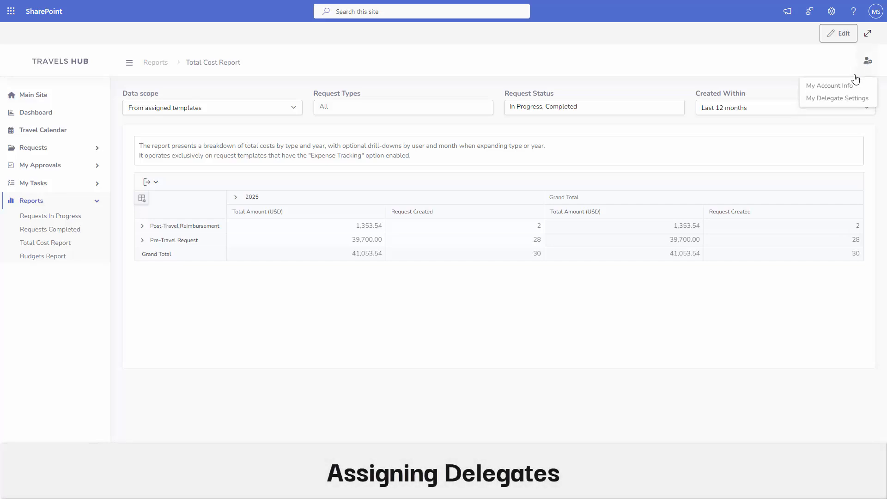
left_click(835, 98)
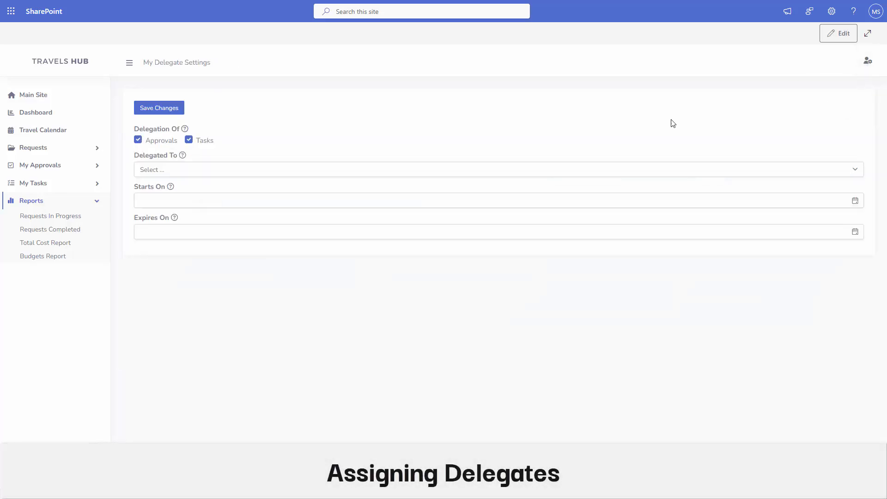
left_click(193, 174)
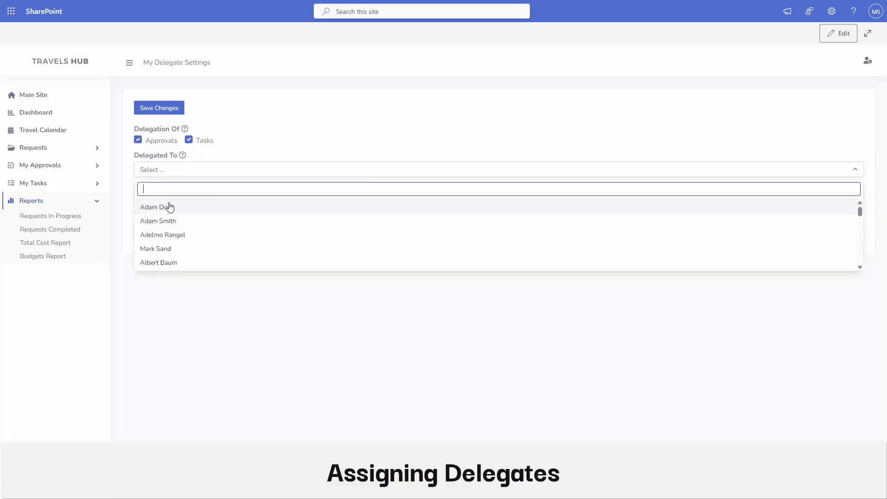
left_click(169, 204)
Set the delegation to start on 2025-03-17 and expire on 2025-03-22, and save the changes
left_click(168, 203)
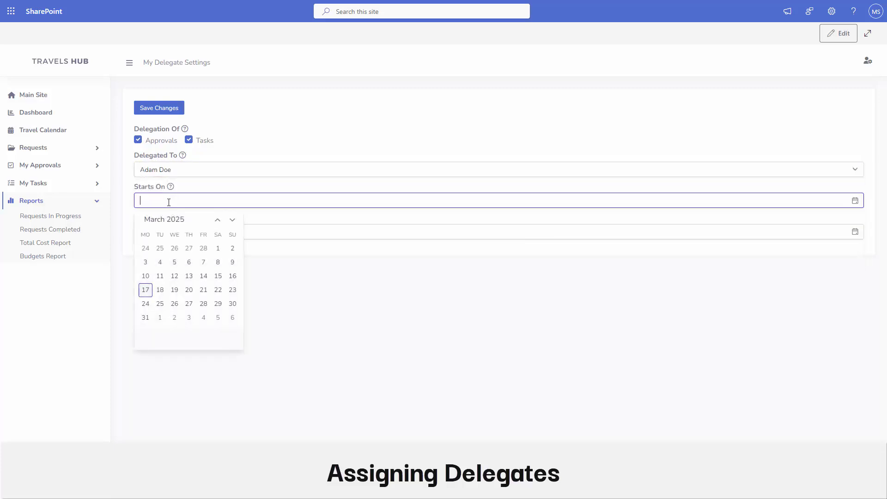
left_click(146, 291)
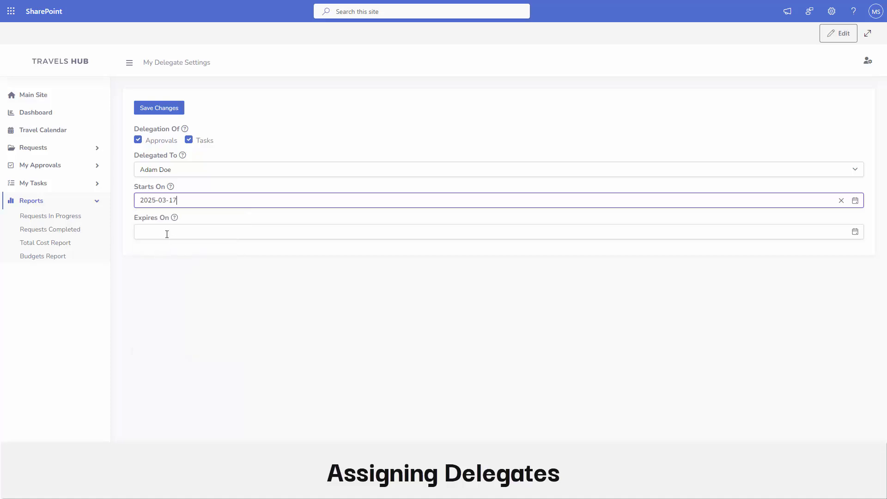
left_click(168, 232)
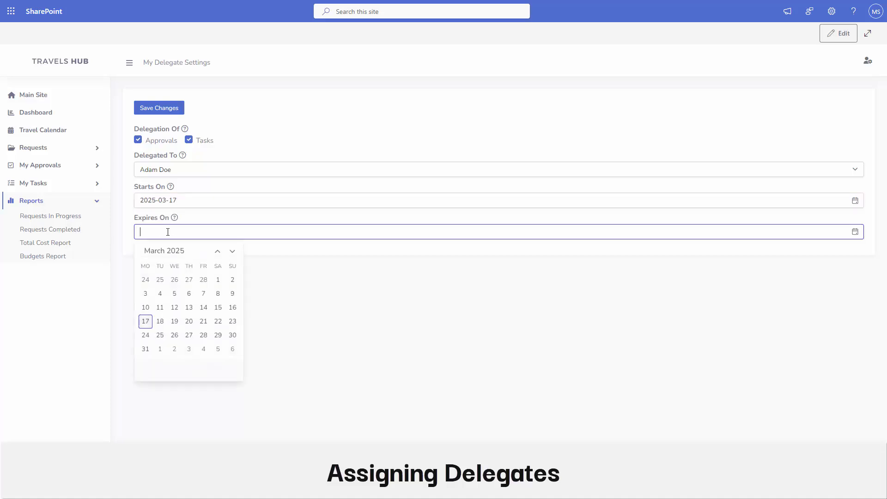
left_click(218, 323)
left_click(166, 110)
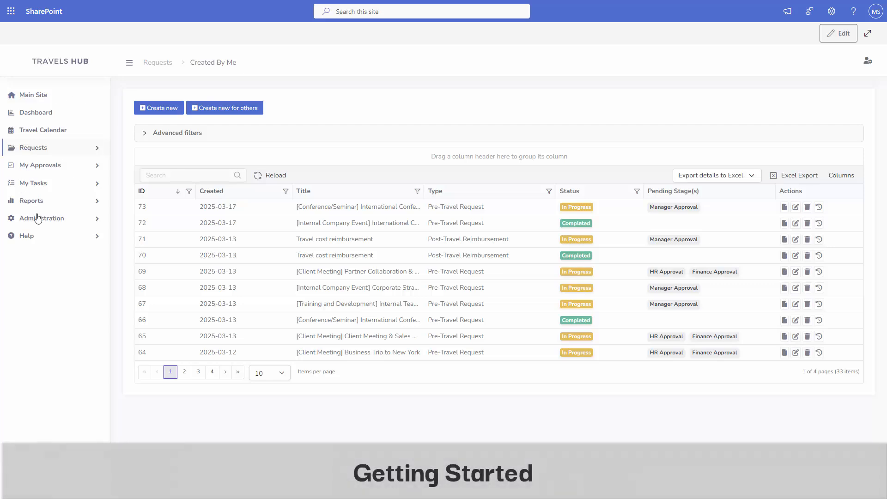
Open the Getting Started help page with its links to the Travels Hub guides
left_click(48, 235)
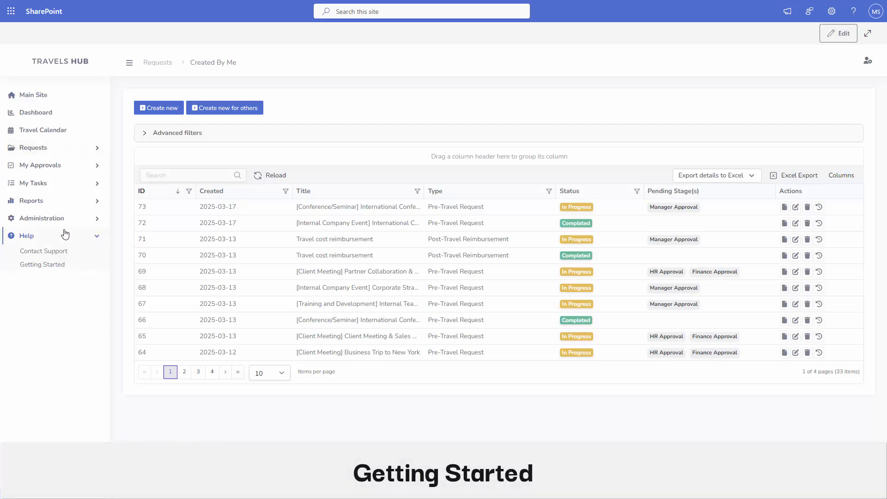
left_click(38, 268)
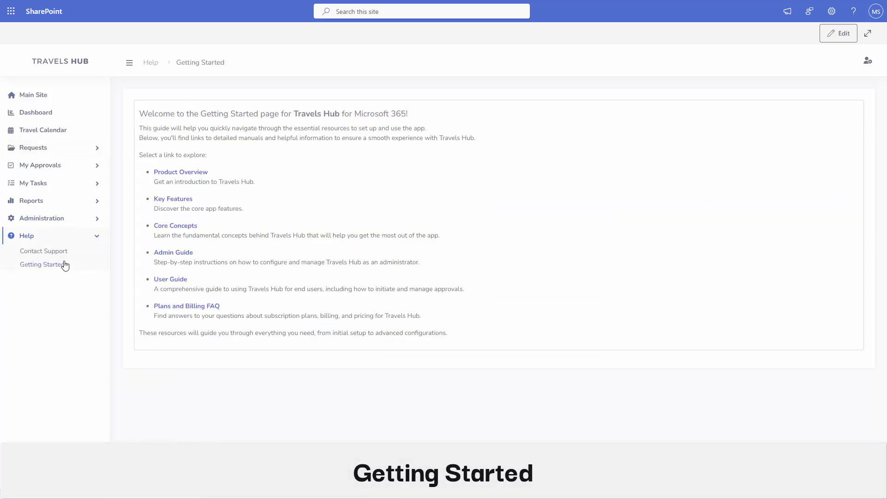
Open the Key Features guide from the Getting Started page, look through its feature descriptions, and close it
left_click(179, 200)
scroll(542, 156, "down", 10)
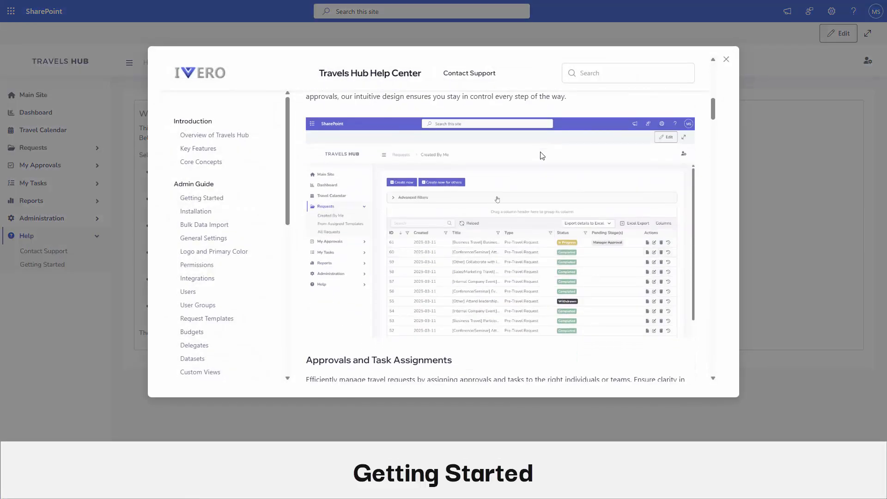
scroll(543, 156, "down", 2)
scroll(542, 156, "up", 13)
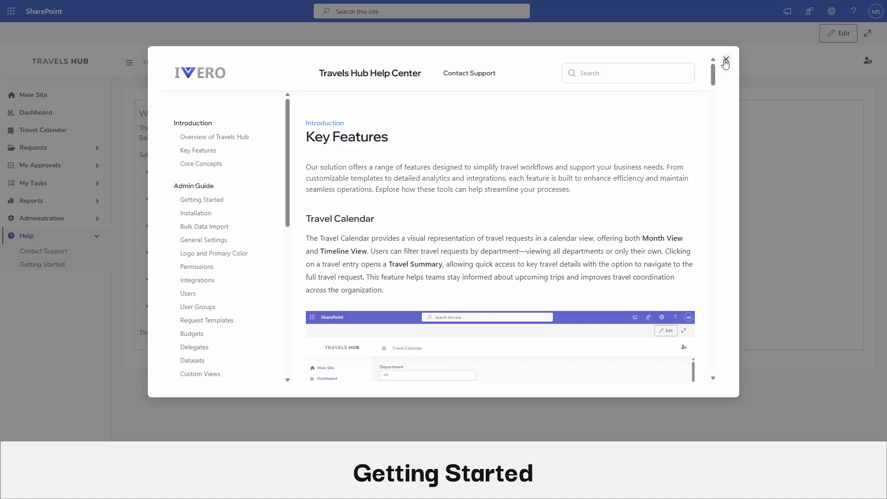
left_click(725, 61)
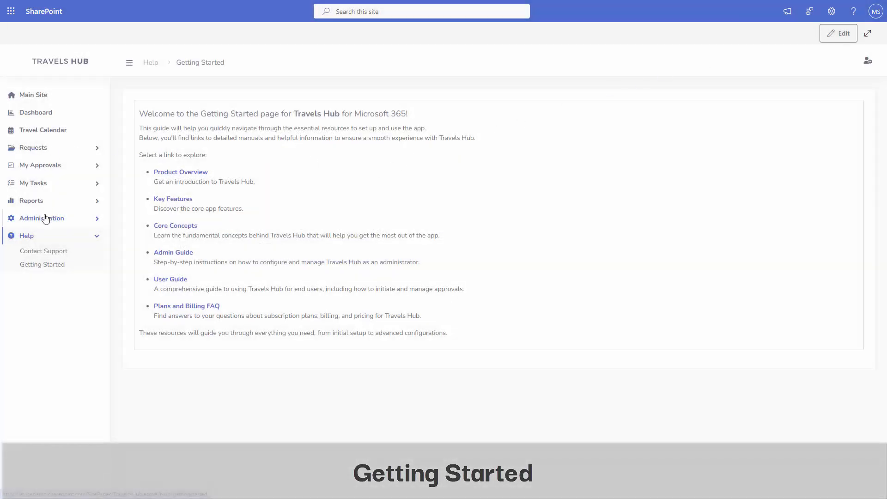
Open the administration settings and examine the General options, including the explanations for Working Days, Budget Tracking and Sections On The Print Form
left_click(43, 218)
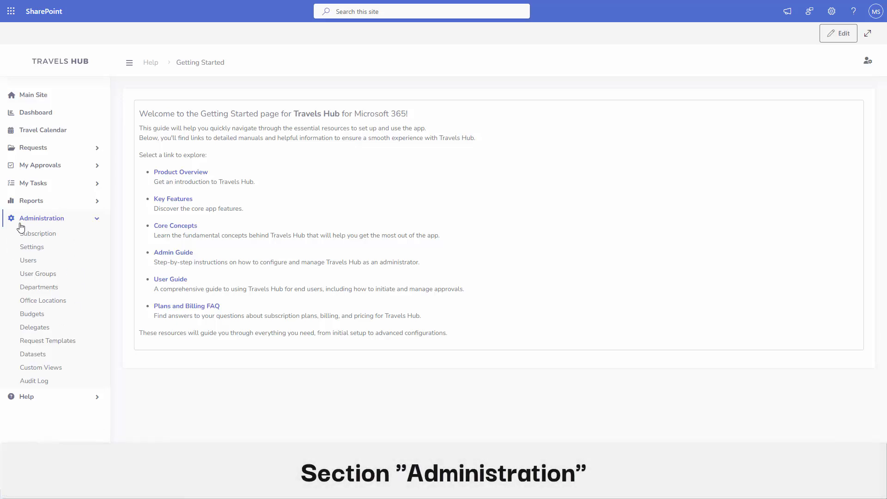
left_click(35, 250)
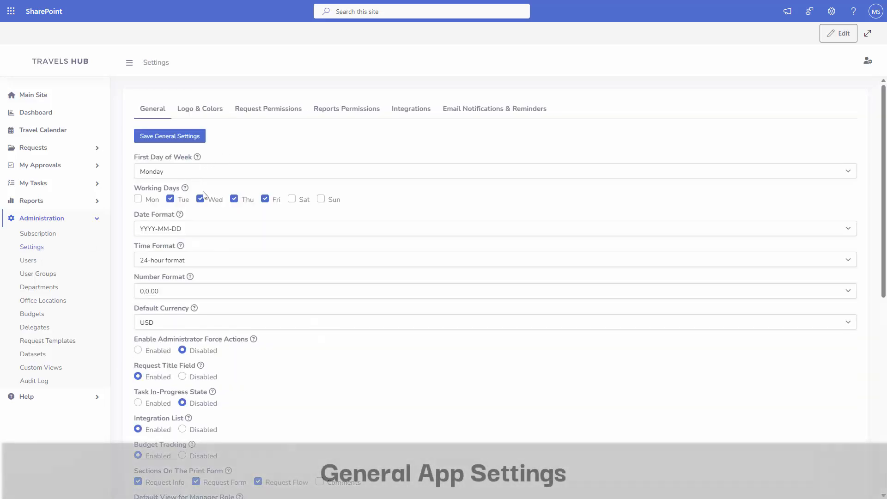
mouse_move(184, 193)
scroll(184, 193, "down", 5)
mouse_move(192, 214)
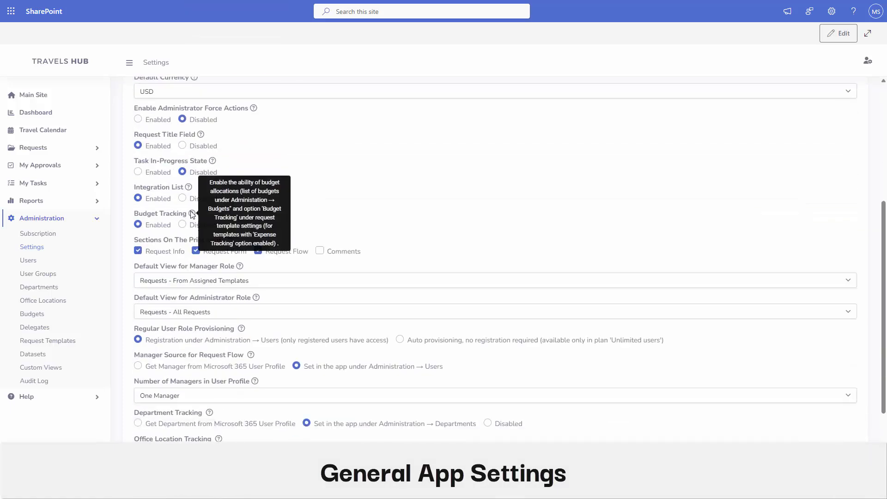
mouse_move(229, 240)
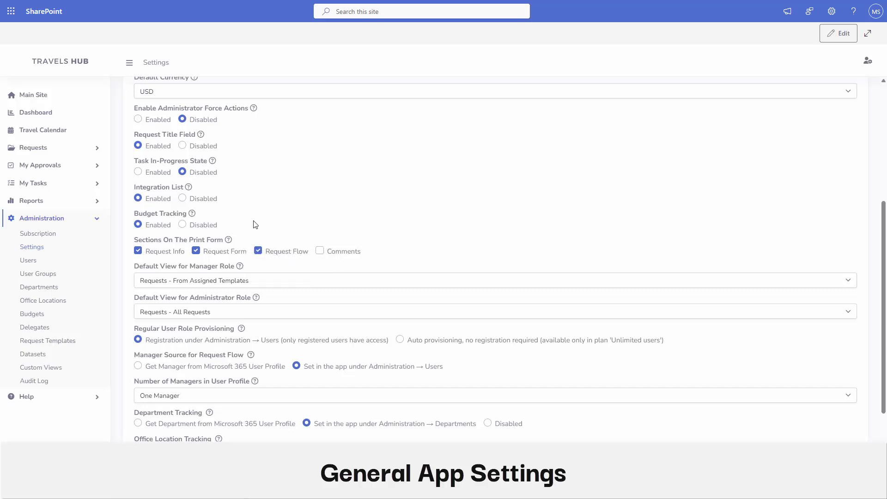
scroll(255, 224, "up", 2)
scroll(256, 224, "up", 4)
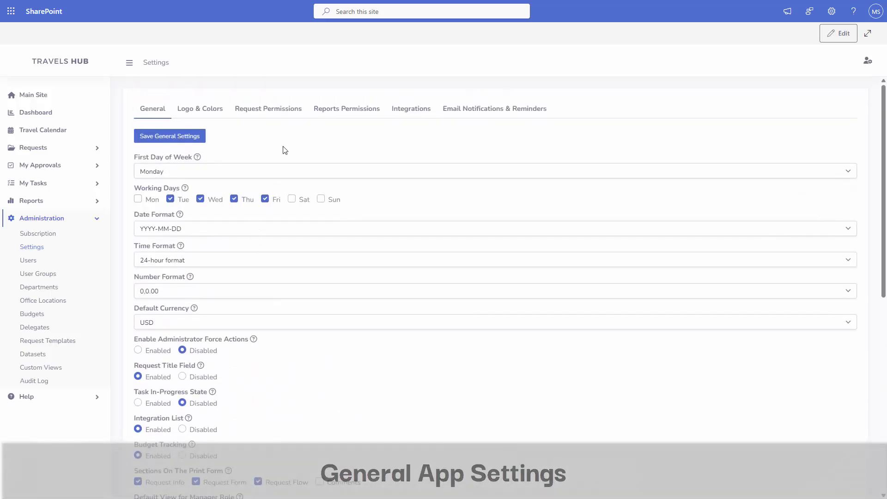
Switch the logo in the Logo & Colors settings to Custom and choose the file ivero logo.png
left_click(212, 110)
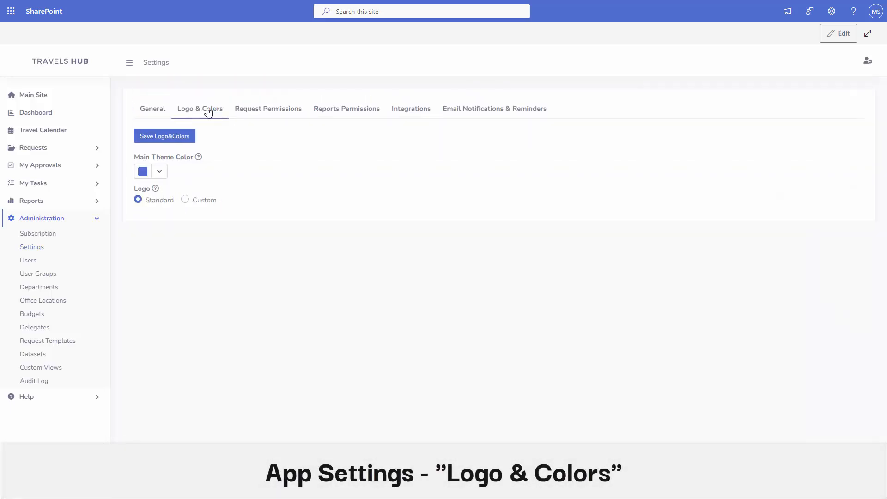
left_click(185, 200)
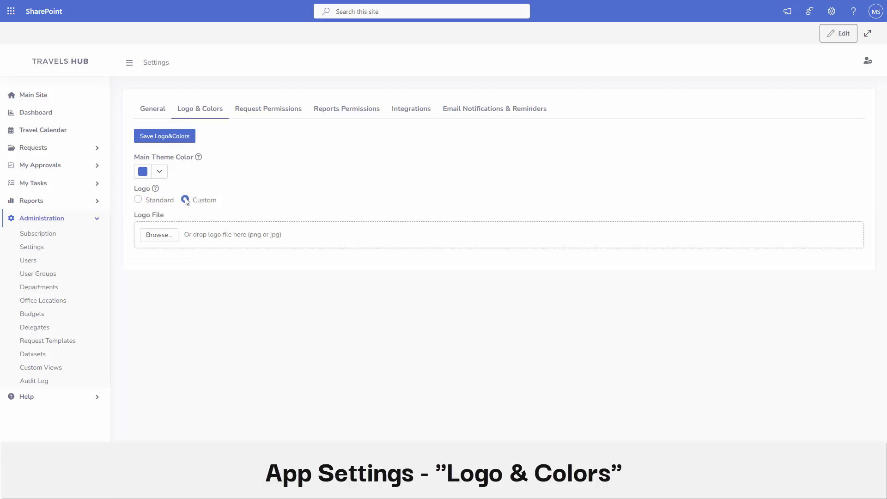
left_click(165, 236)
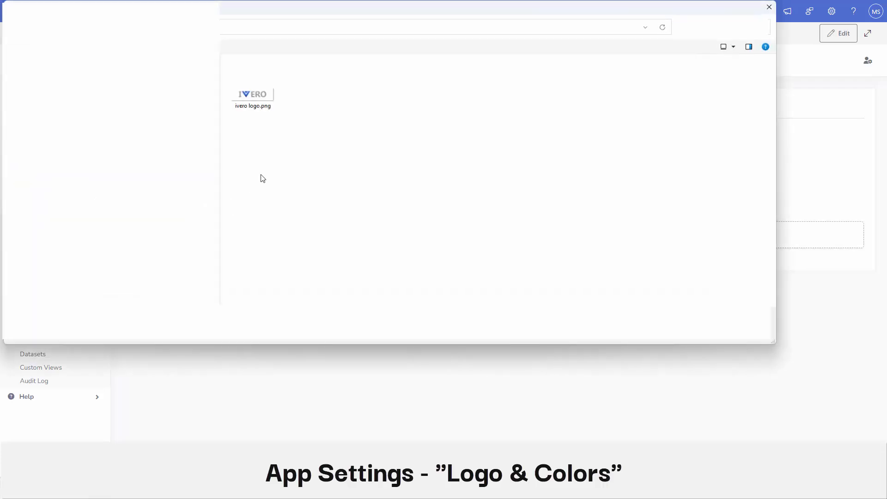
double_click(260, 102)
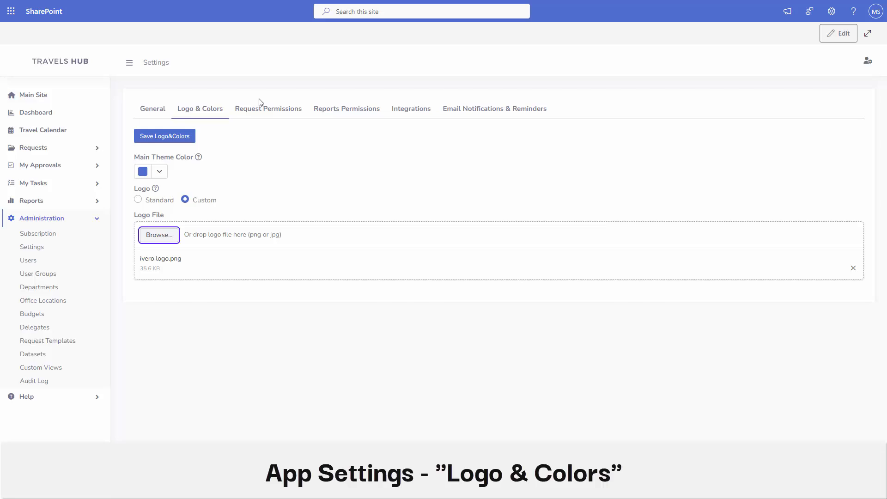
Change the main theme color to a slightly lighter blue and save the logo and color settings
left_click(159, 172)
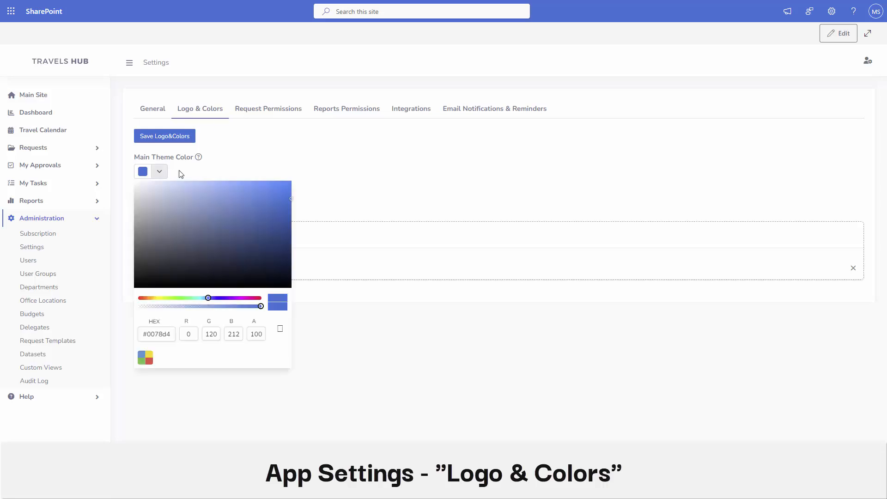
left_click_drag(272, 195, 275, 194)
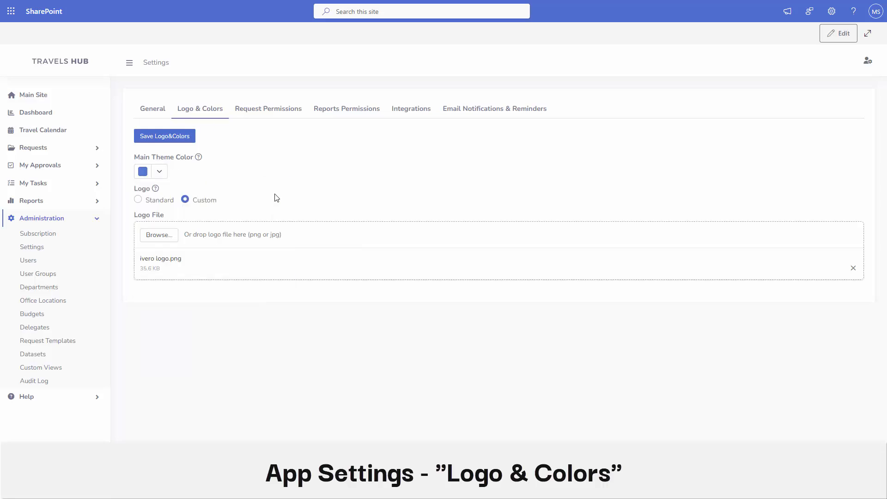
left_click(178, 143)
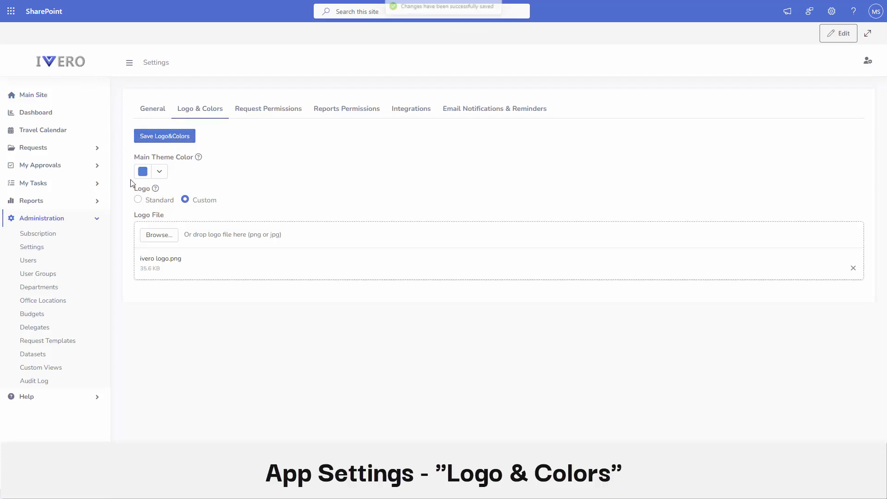
Set the logo back to Standard and save the logo and color settings
left_click(139, 202)
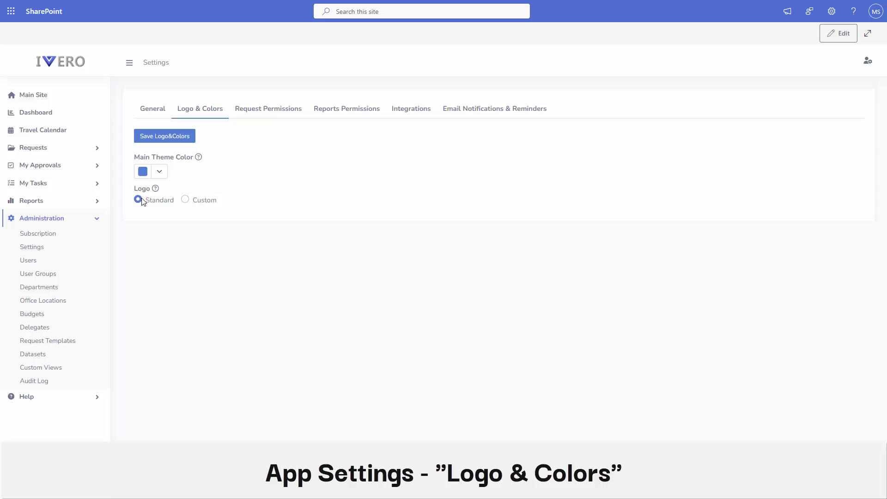
left_click(180, 138)
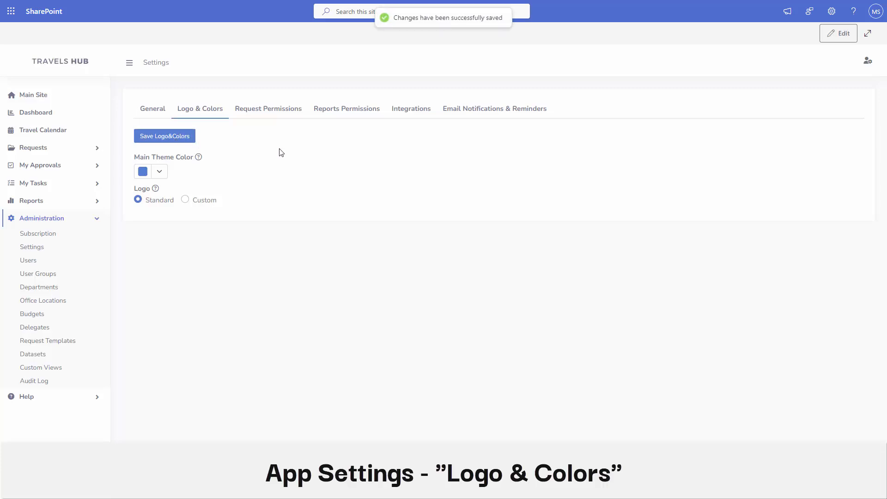
In the request permissions, let Viewers edit Draft, In Progress and Completed requests, let Contributors delete Draft requests, and save
left_click(282, 114)
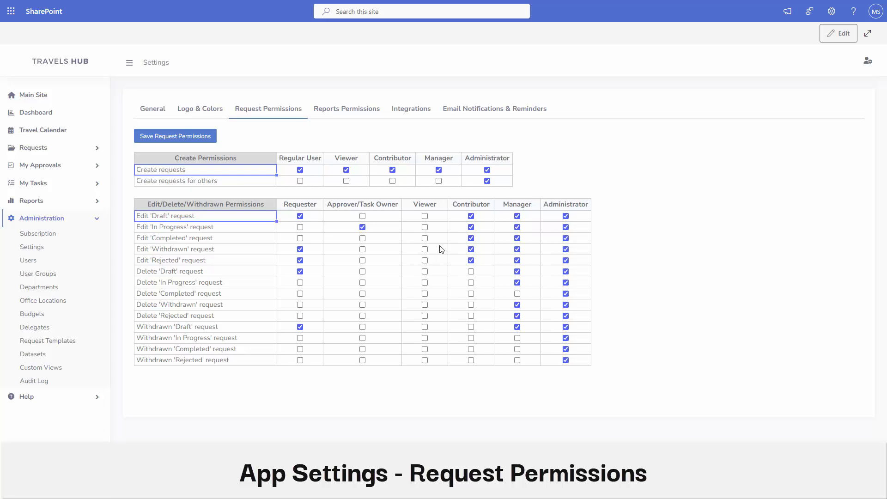
left_click(426, 216)
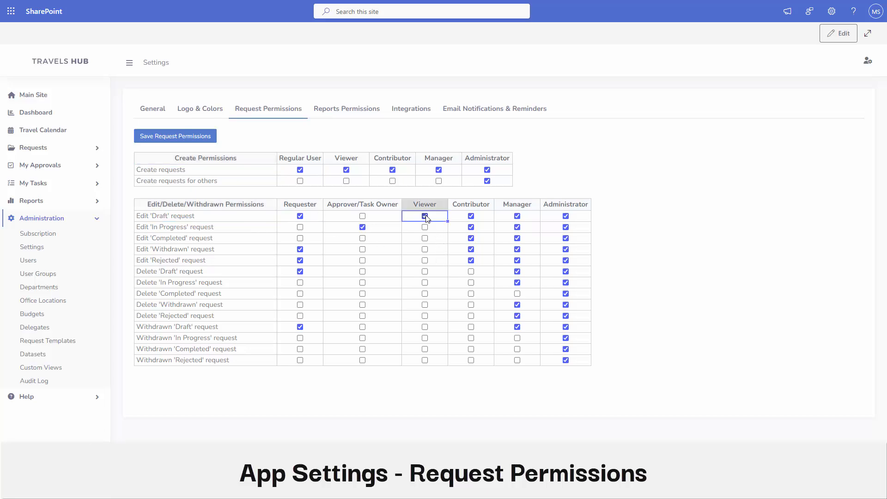
left_click(426, 227)
left_click(425, 238)
left_click(471, 272)
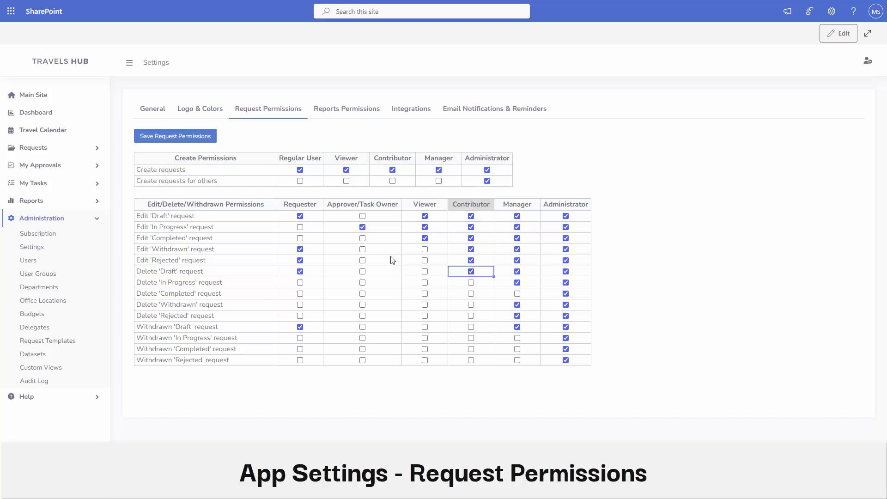
left_click(183, 141)
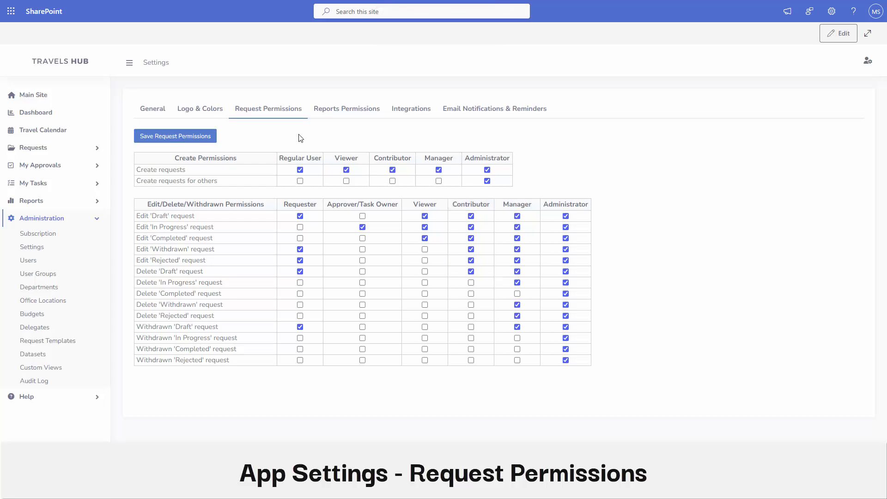
Review the Reports Permissions settings and their description, comparing the four Reports rows with the app's Reports section
left_click(343, 111)
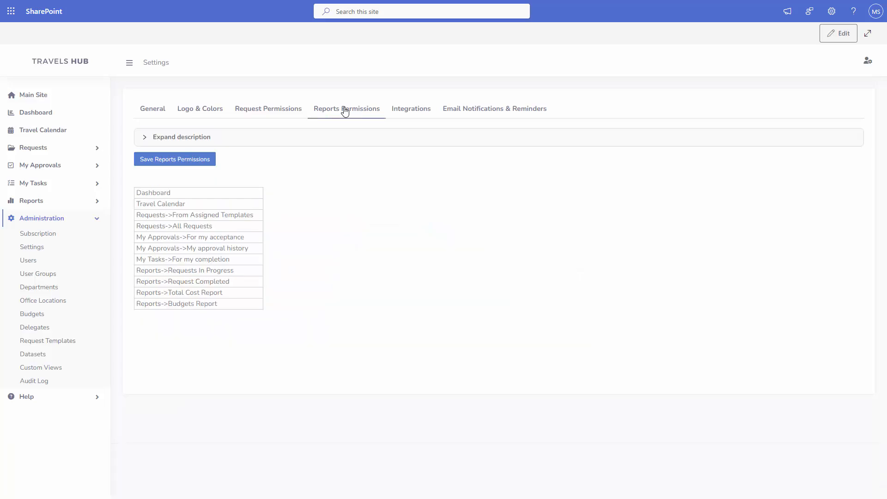
left_click(212, 137)
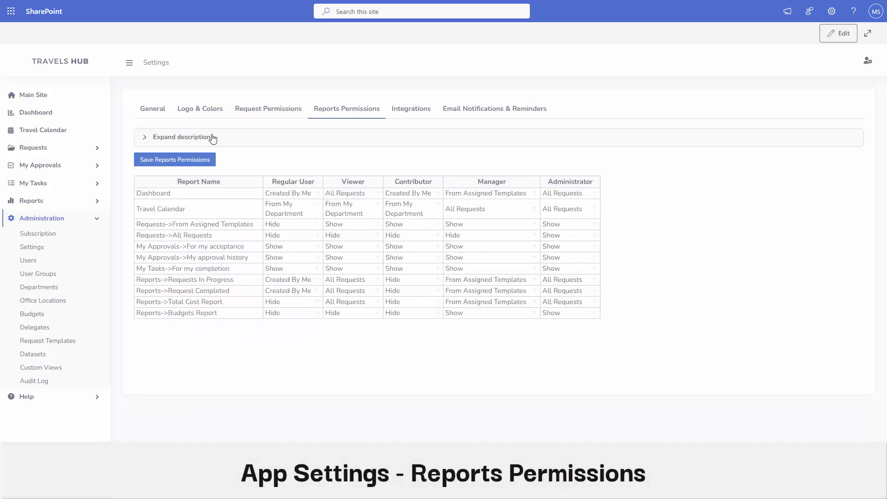
left_click(212, 137)
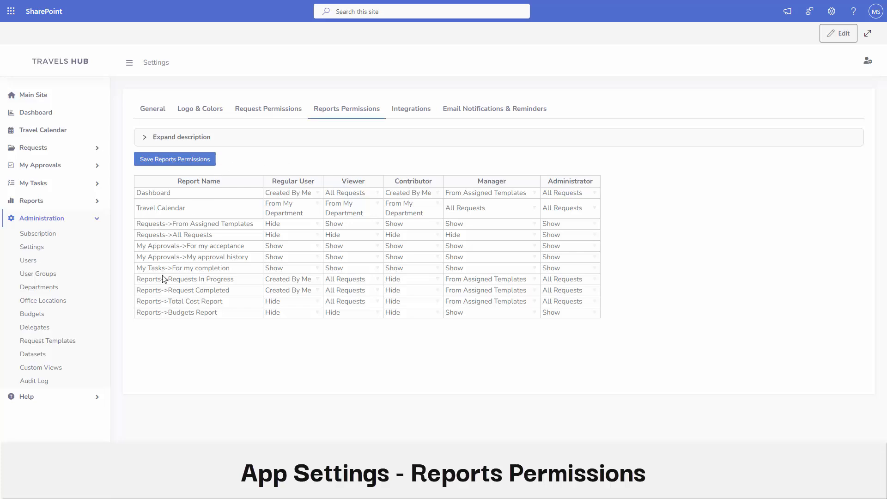
left_click_drag(162, 279, 234, 314)
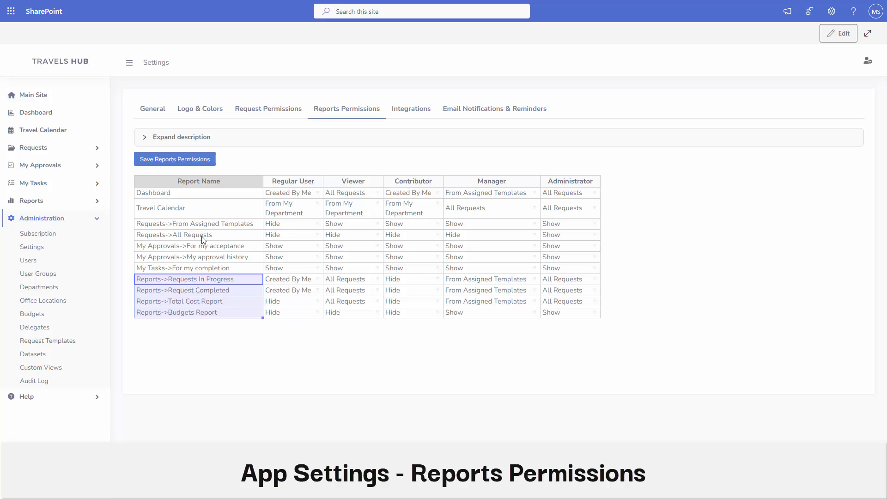
left_click(61, 201)
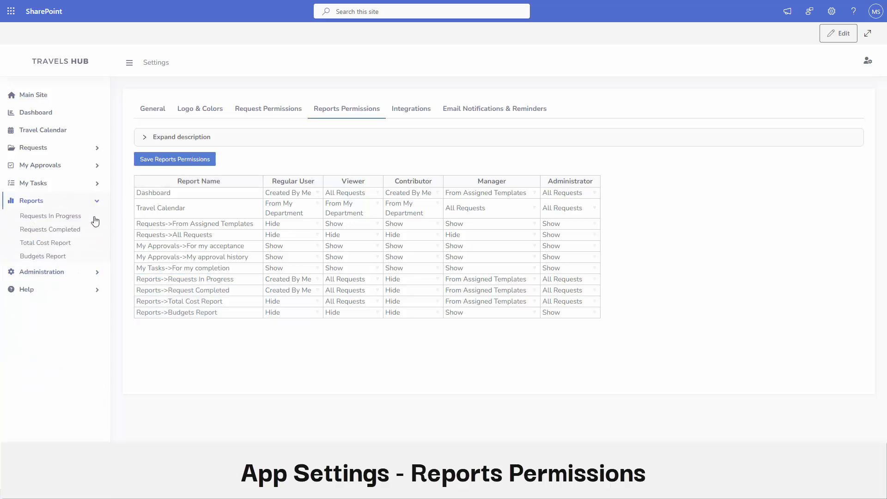
For the Contributor role, hide My approval history, switch For my acceptance to Hide and back to Show, and save the reports permissions
left_click(437, 247)
left_click(396, 267)
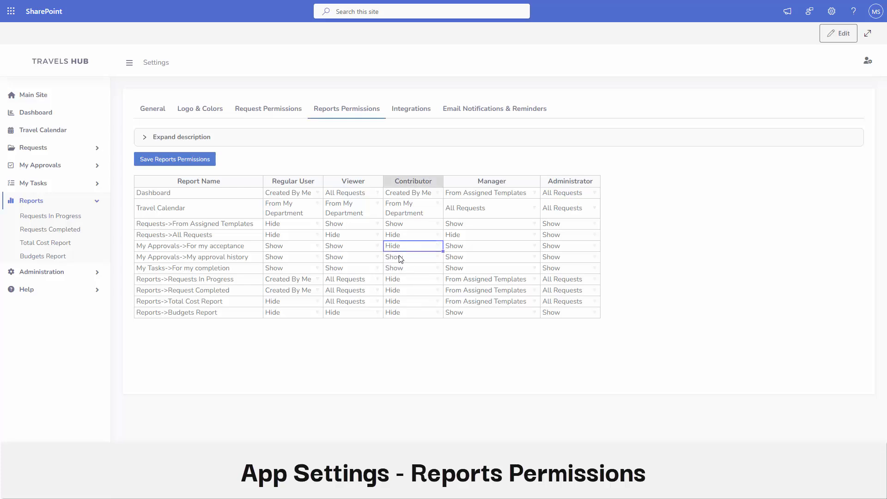
left_click(426, 257)
left_click(426, 257)
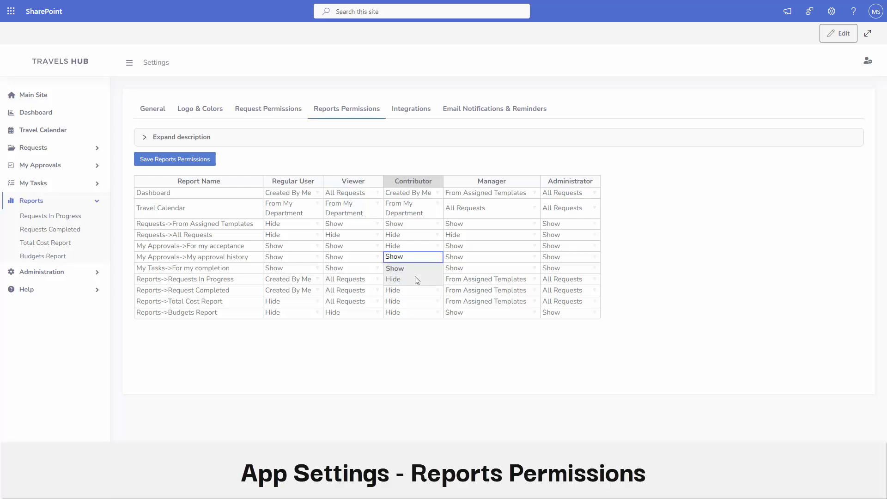
left_click(417, 279)
left_click(439, 249)
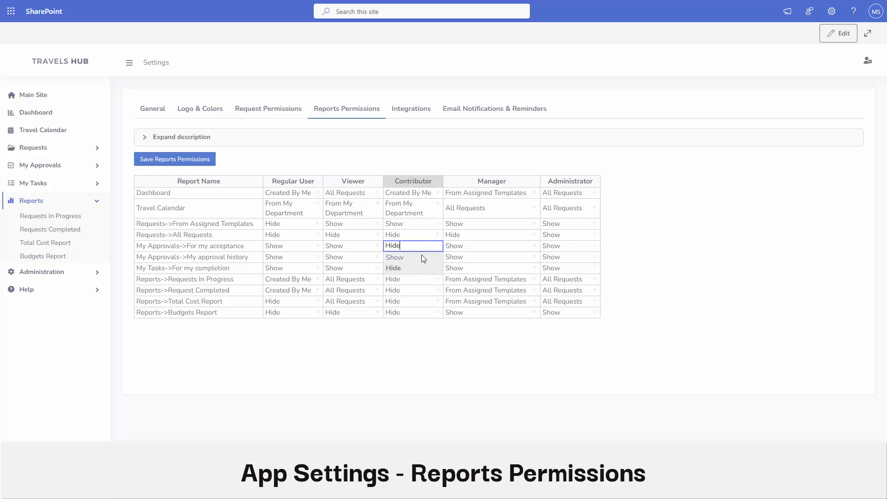
left_click(422, 257)
left_click(183, 164)
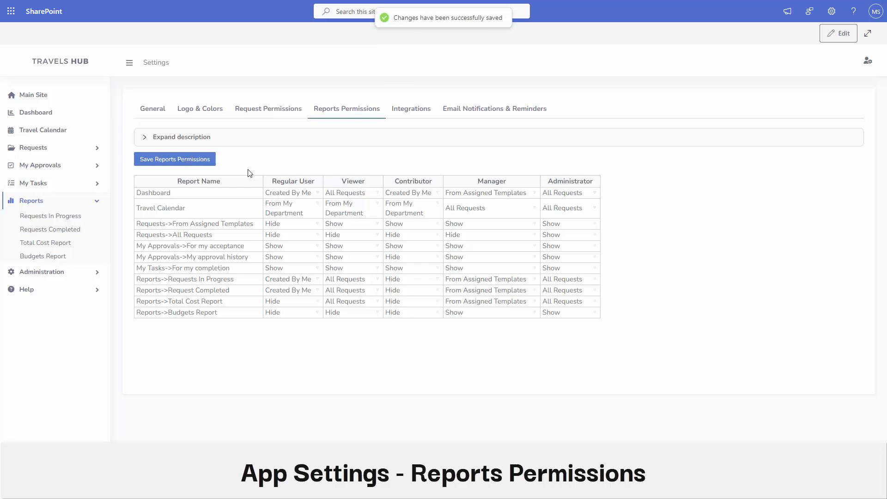
Review the Integrations settings and the setup instructions for email notifications and email reminders, collapsing the reminders section again
left_click(415, 110)
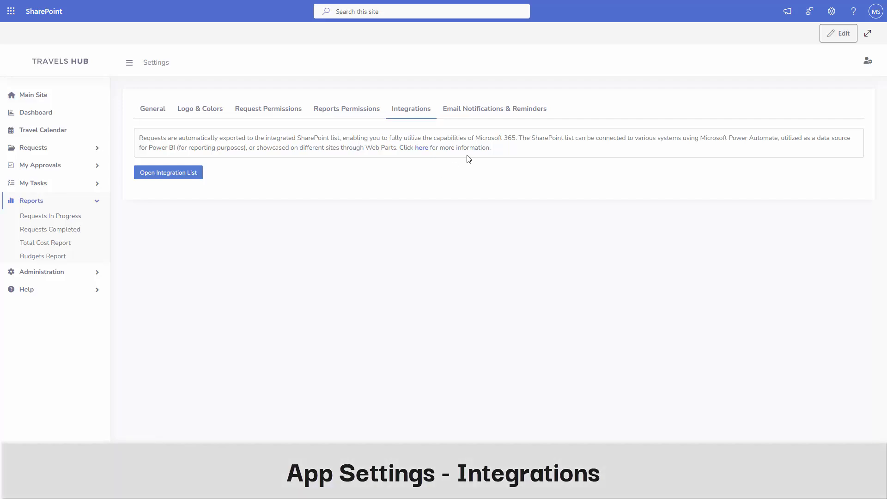
left_click(480, 111)
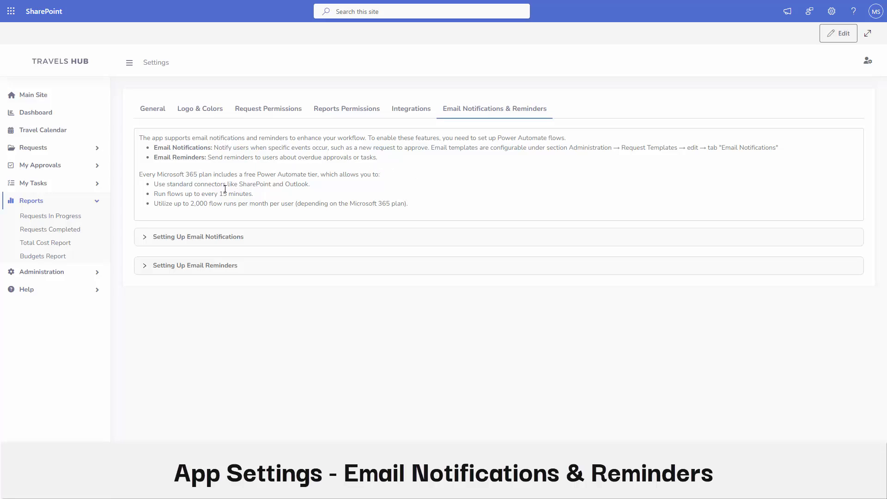
left_click(195, 241)
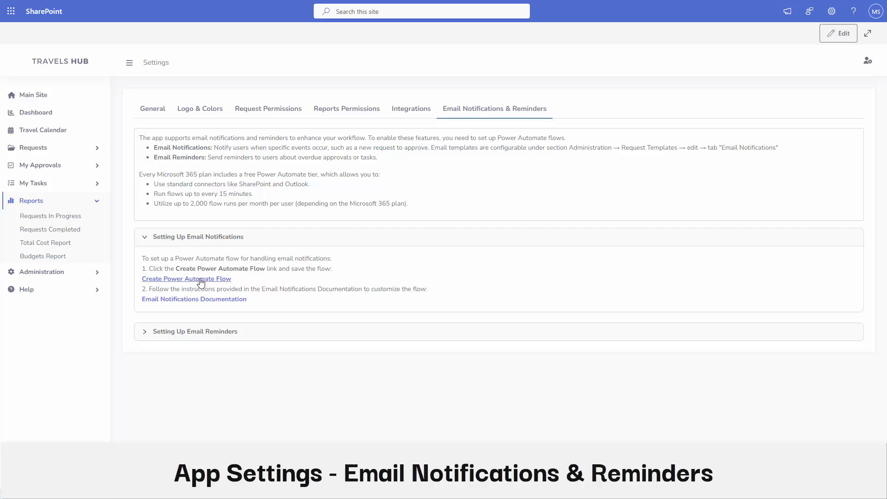
left_click(199, 337)
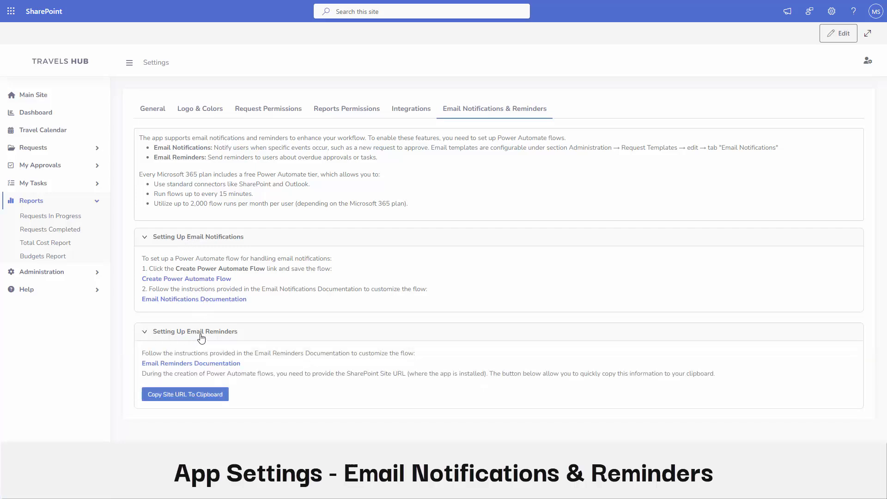
left_click(203, 333)
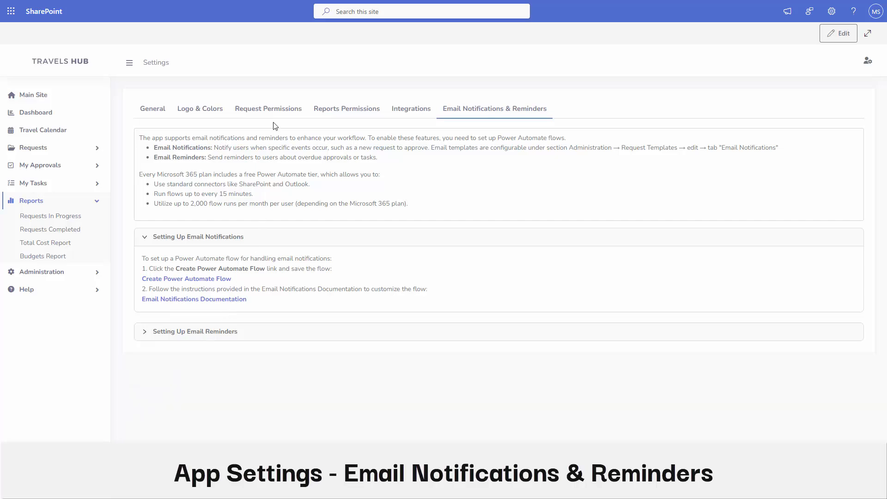
In the general settings, switch Manager Source for Request Flow to Microsoft 365 User Profile and back to the in-app option, keeping One Manager
left_click(154, 111)
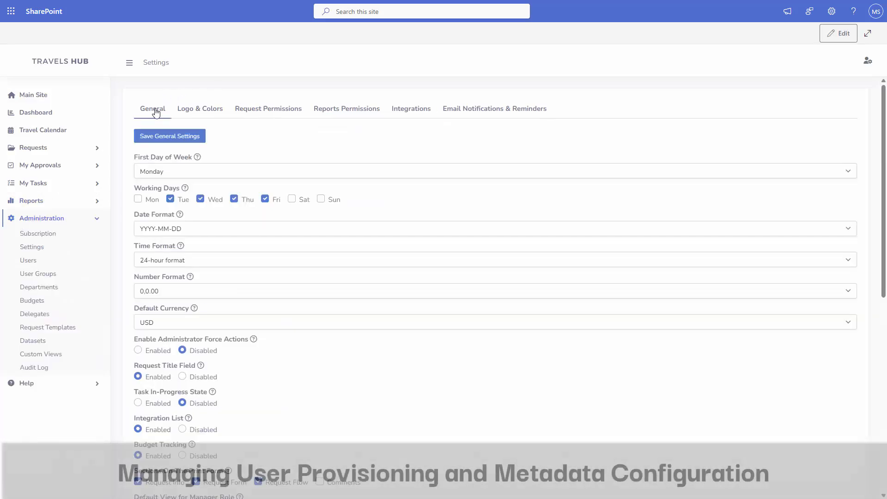
scroll(296, 129, "down", 5)
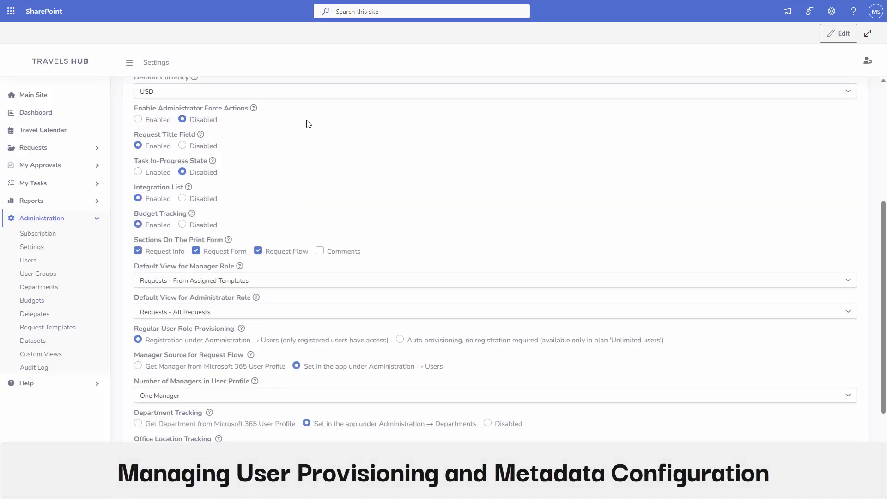
scroll(309, 124, "down", 3)
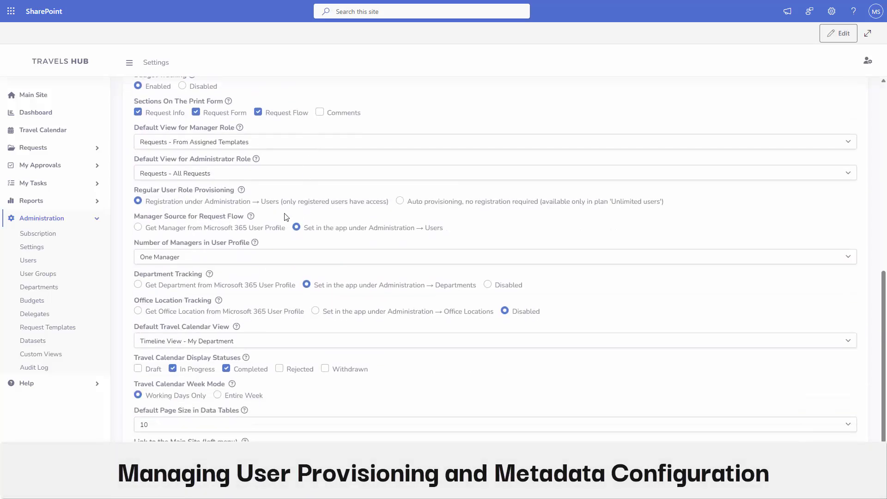
left_click(139, 227)
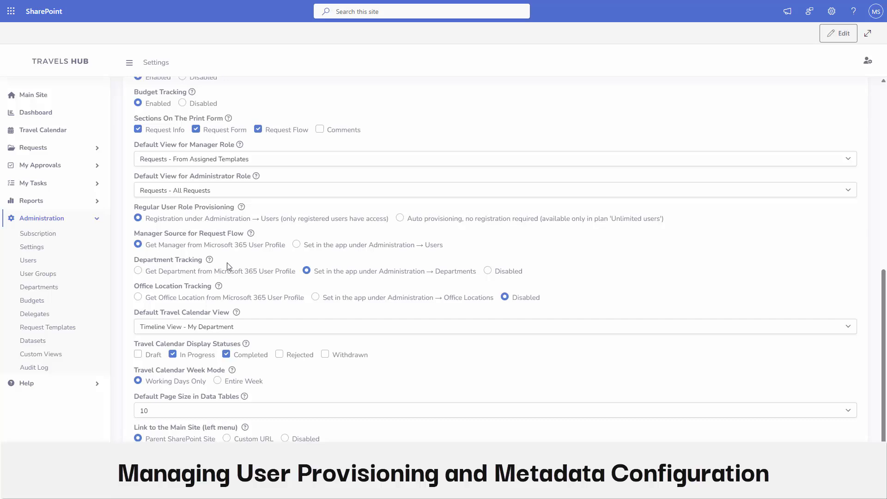
left_click(296, 244)
left_click(224, 275)
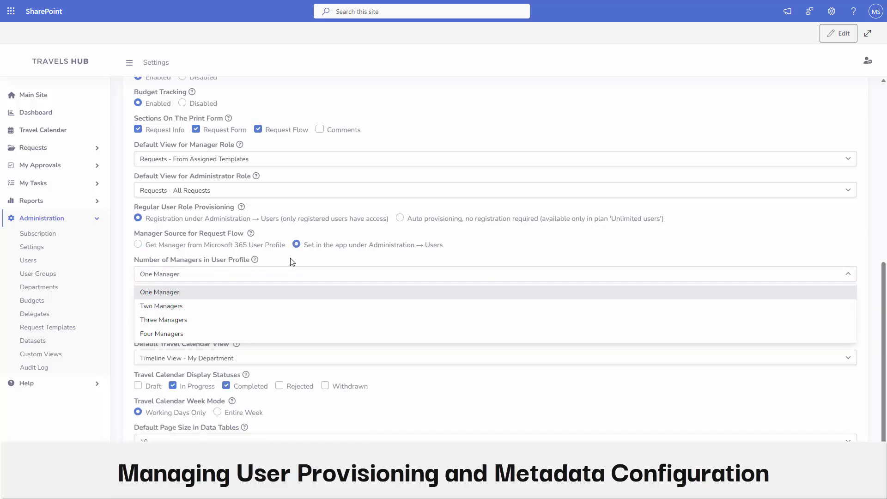
left_click(282, 292)
Switch Department Tracking to the Microsoft 365 User Profile and back to departments set in the app
scroll(241, 268, "down", 1)
left_click(138, 270)
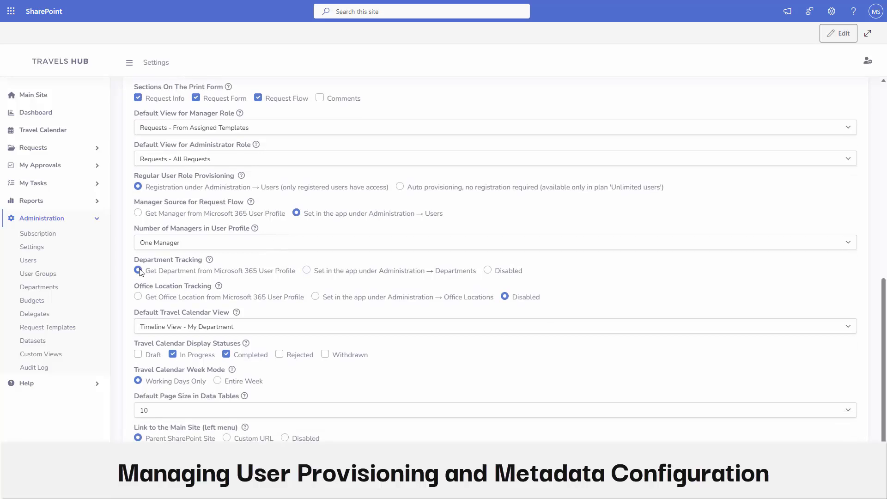
left_click(308, 270)
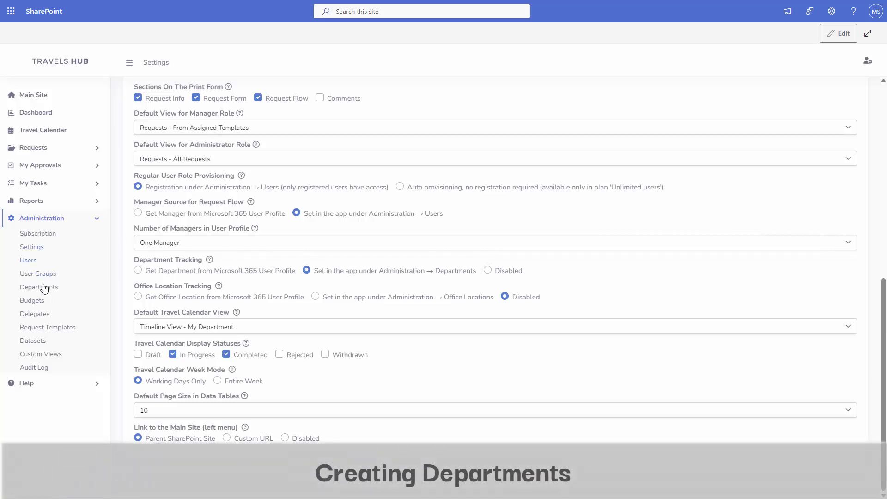
Create a new department named HR and save it
left_click(44, 288)
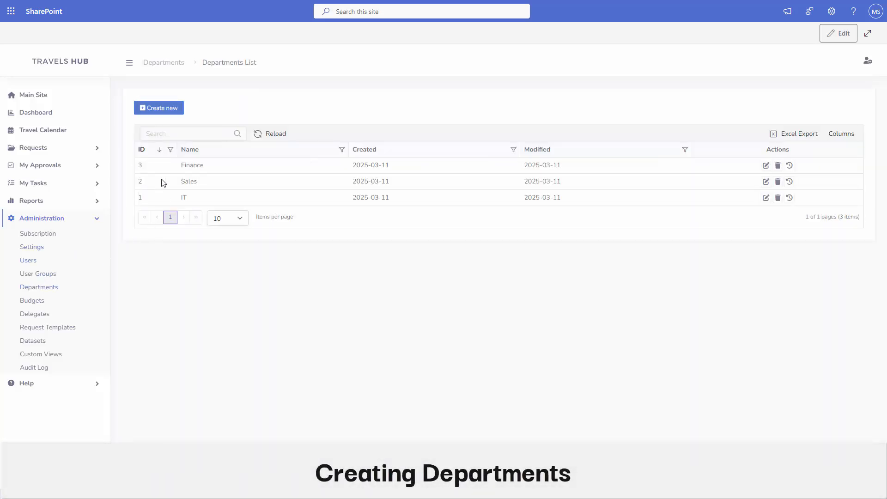
left_click(164, 113)
left_click(168, 123)
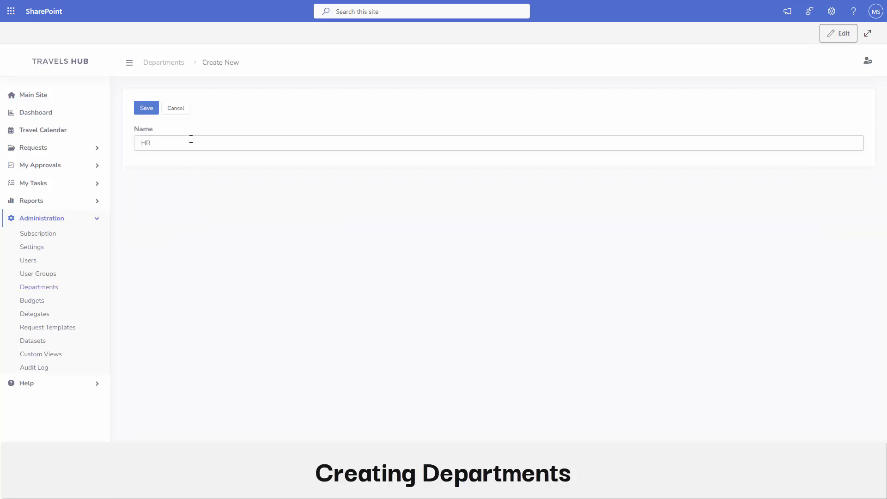
left_click(147, 110)
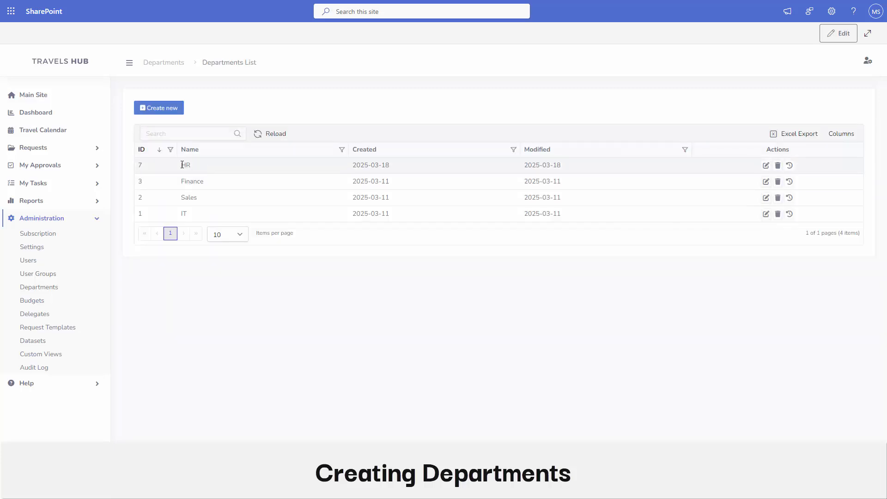
Review the bulk user creation form from the users list, then return to the list
left_click(37, 259)
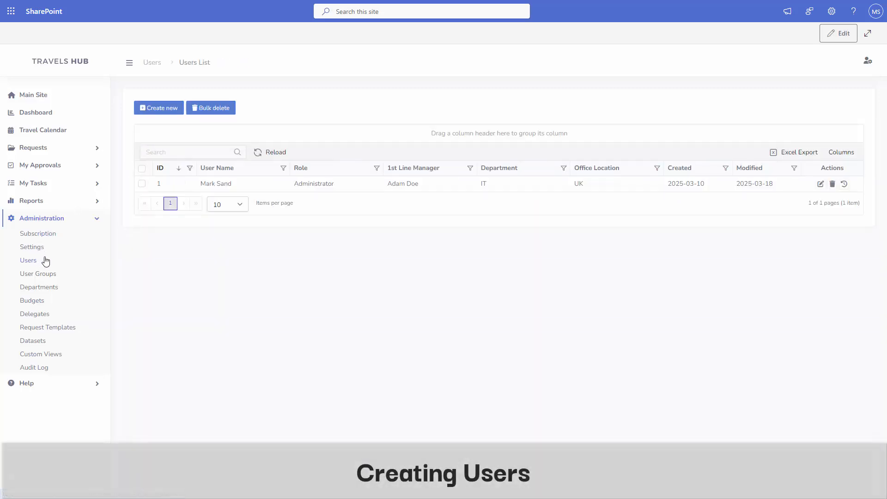
left_click(169, 108)
left_click(173, 142)
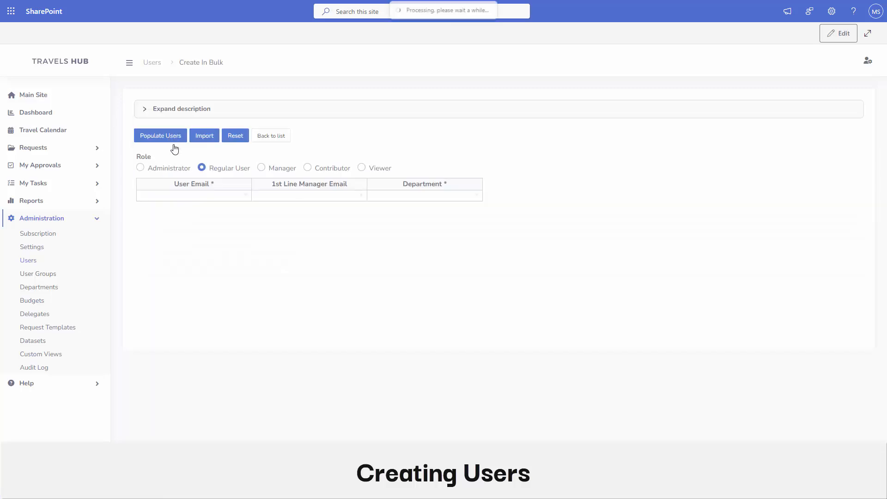
left_click(267, 138)
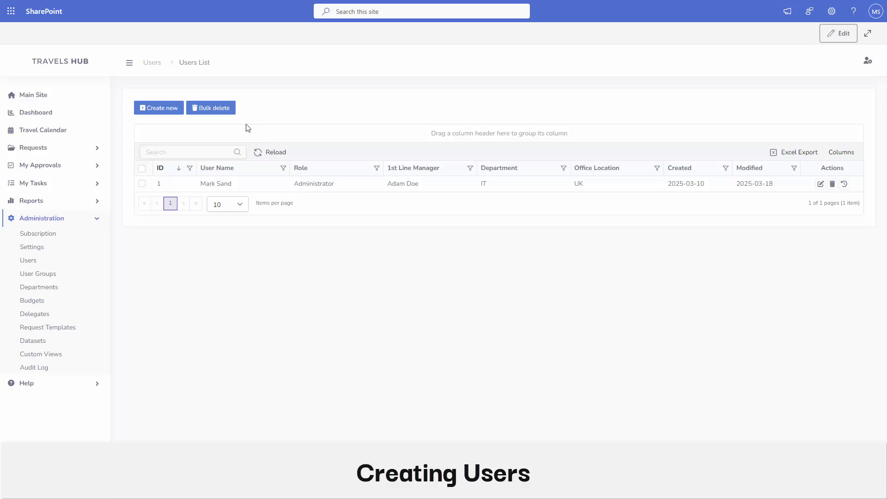
Create a single user with the Regular User role, assign a 1st line manager and the HR department, and save
left_click(165, 109)
left_click(167, 129)
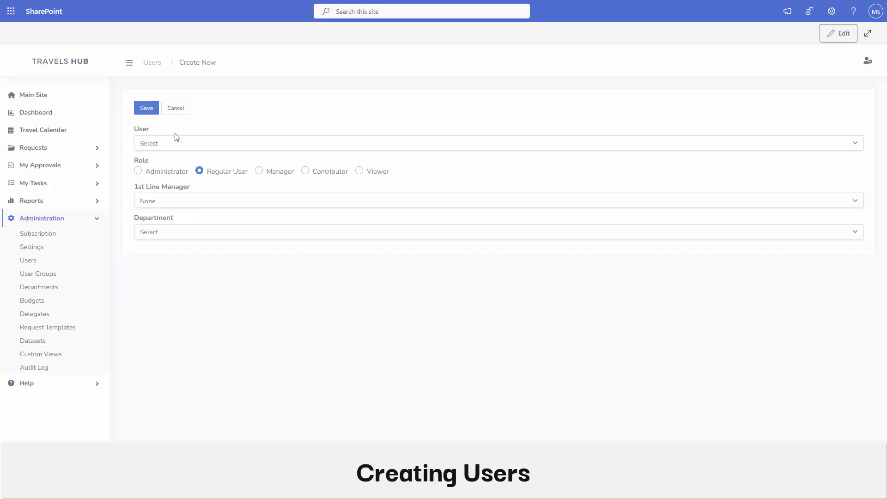
left_click(182, 146)
left_click(186, 181)
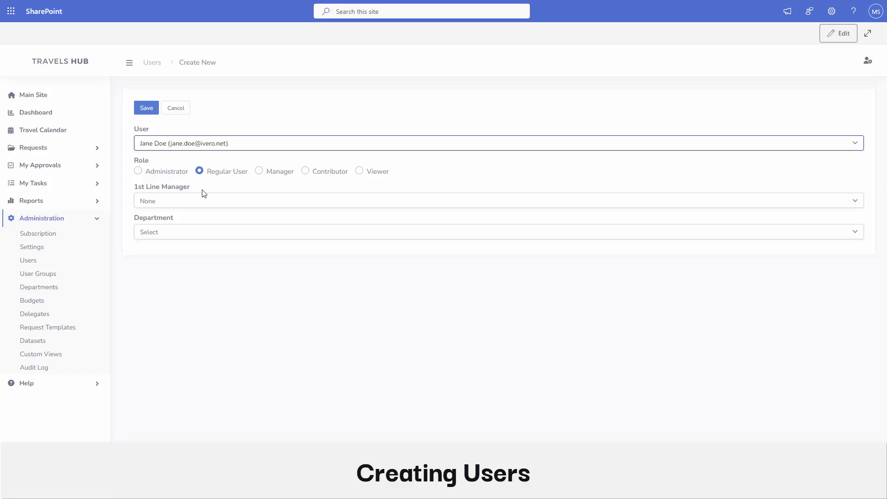
left_click(208, 200)
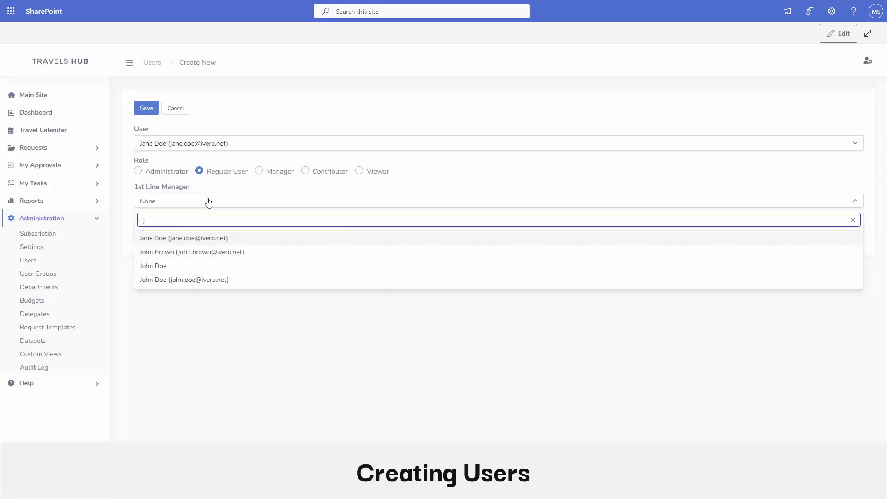
left_click(193, 253)
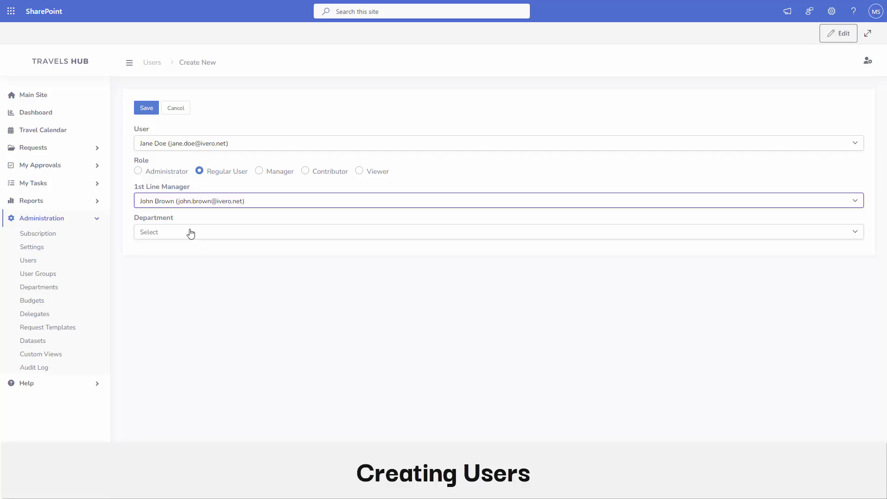
left_click(187, 231)
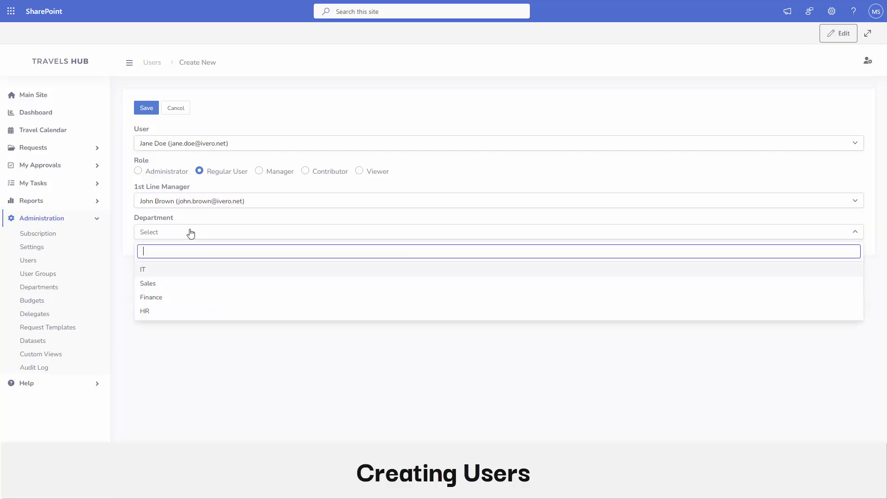
left_click(145, 312)
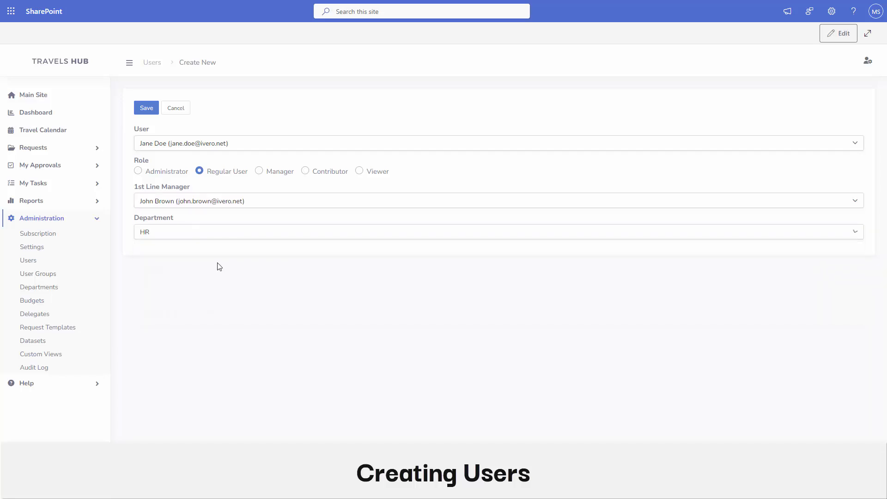
left_click(148, 108)
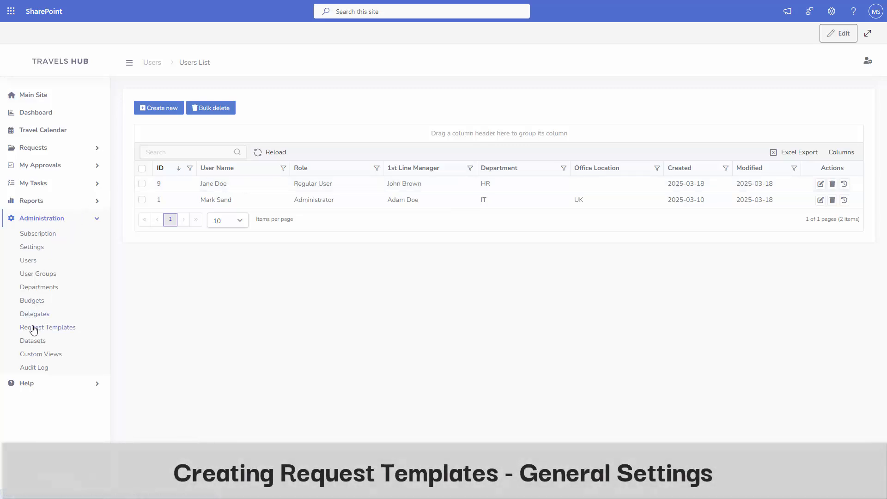
Start a new request template titled "Sample travel request"
left_click(32, 326)
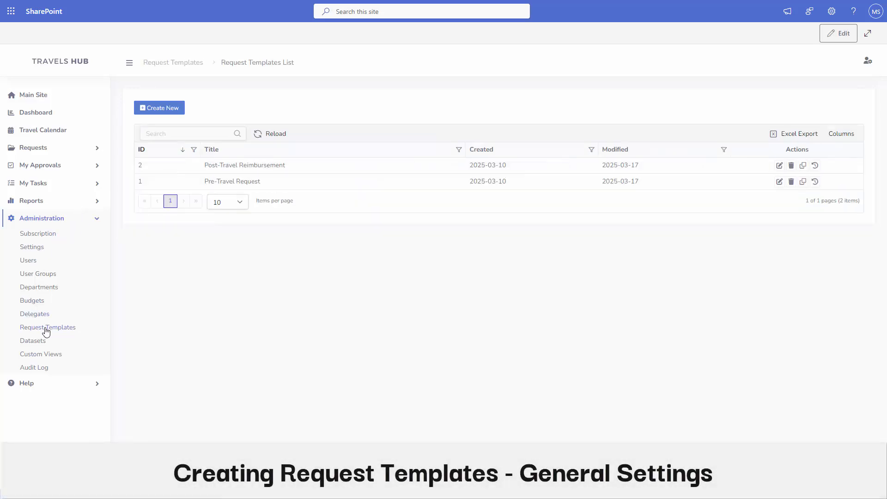
left_click(173, 110)
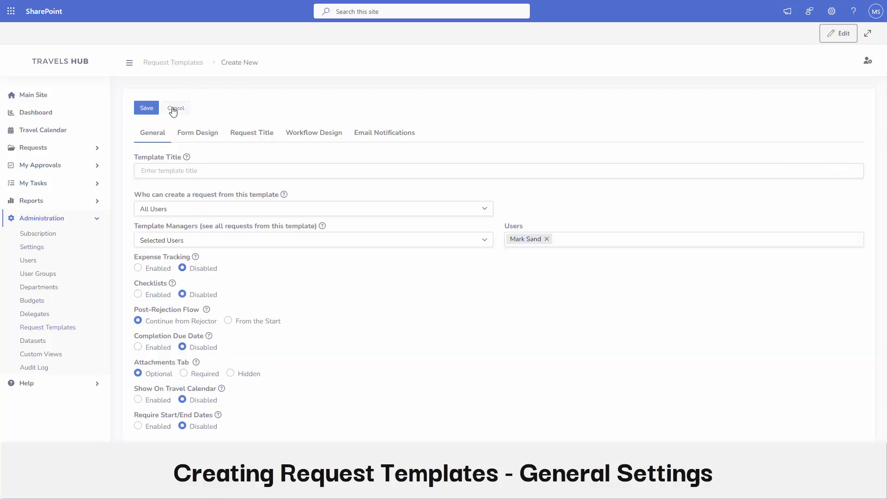
left_click(176, 174)
type("Sample travel request")
Set the template managers to Selected User Roles with the Administrator and Manager roles
left_click(214, 240)
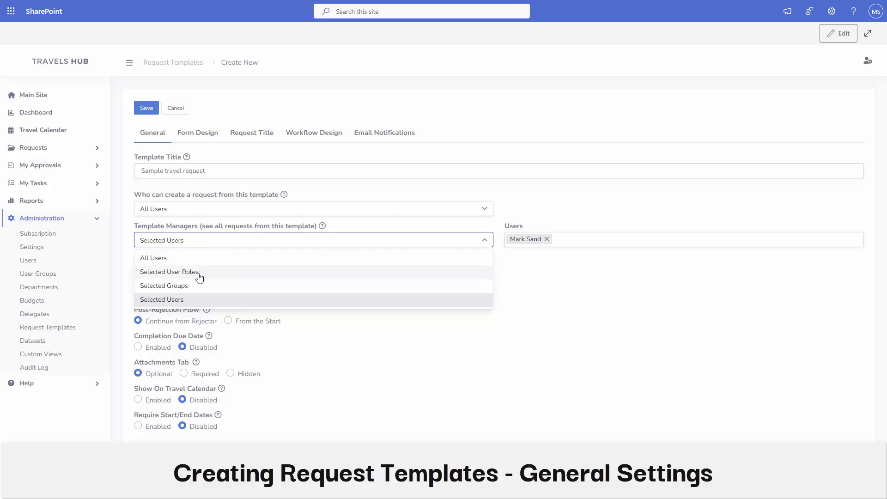
left_click(201, 273)
left_click(546, 237)
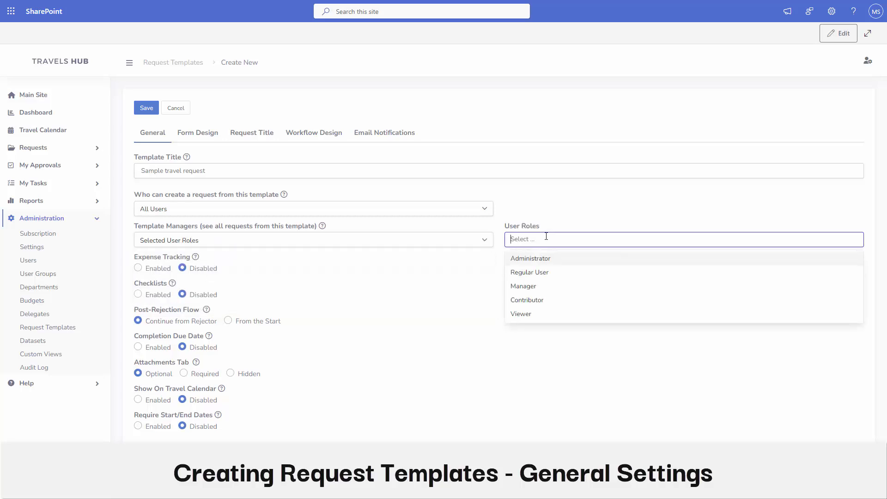
left_click(544, 261)
left_click(561, 238)
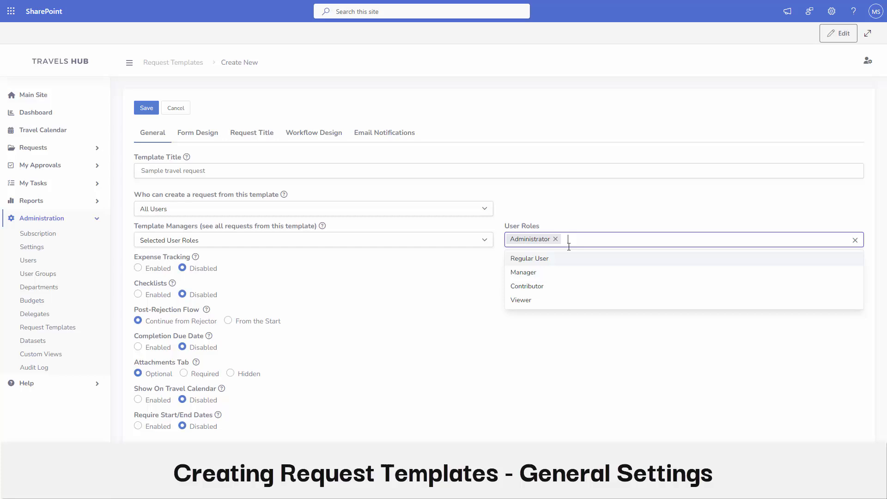
left_click(541, 275)
left_click(421, 273)
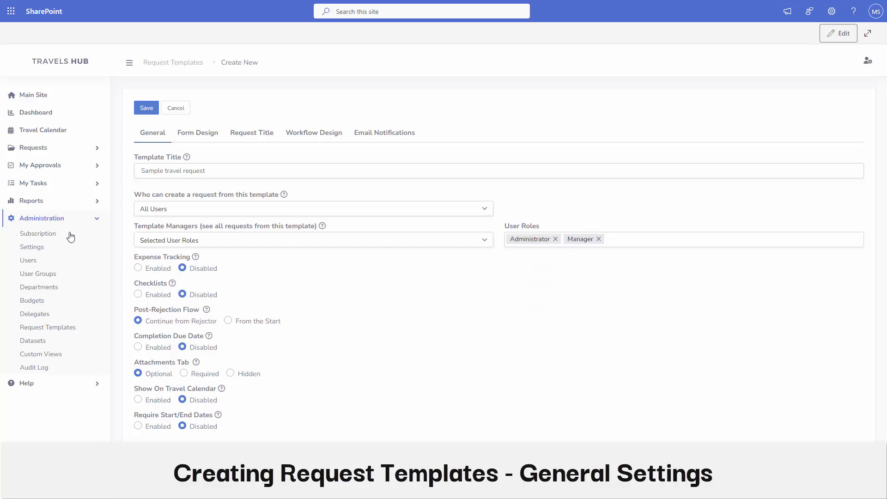
Enable expense tracking, multiple currencies and Show On Travel Calendar for the template, keeping the Attachments Tab optional
left_click(137, 268)
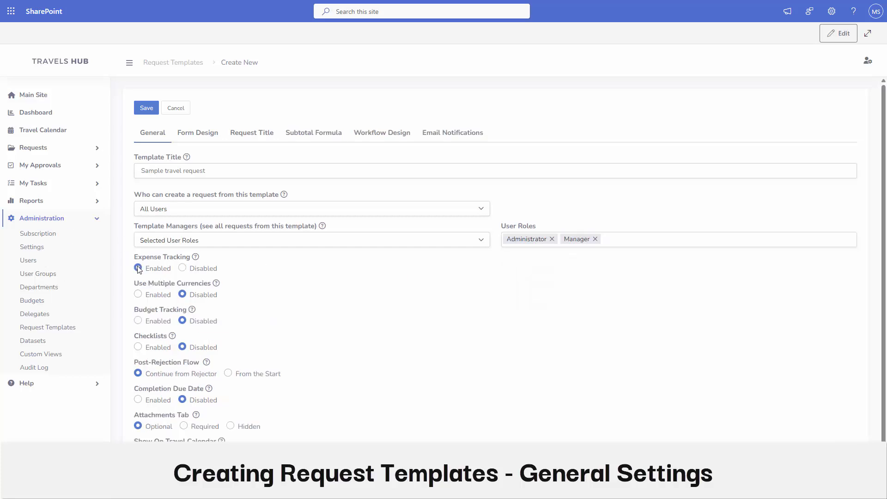
left_click(138, 295)
scroll(244, 274, "down", 1)
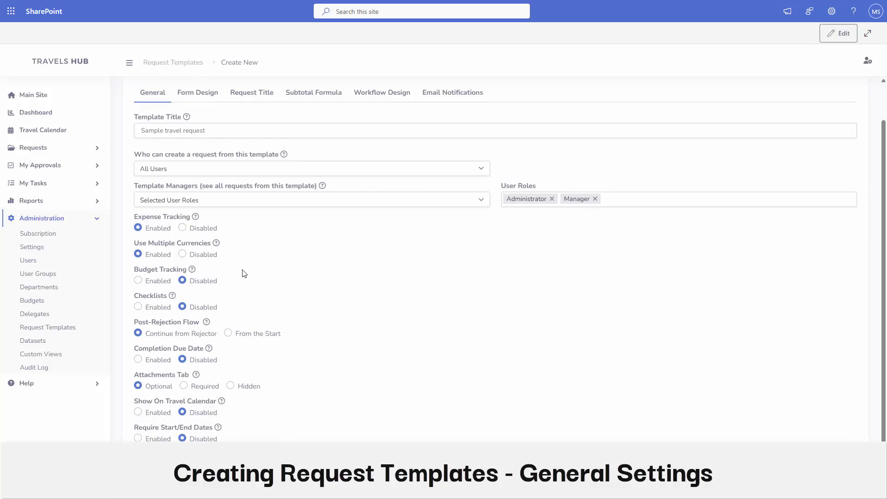
left_click(184, 386)
left_click(139, 386)
left_click(139, 412)
In the form design, add a two-column row above the dates, with a Text Input in its first column and a Choice field in its second
scroll(193, 222, "up", 1)
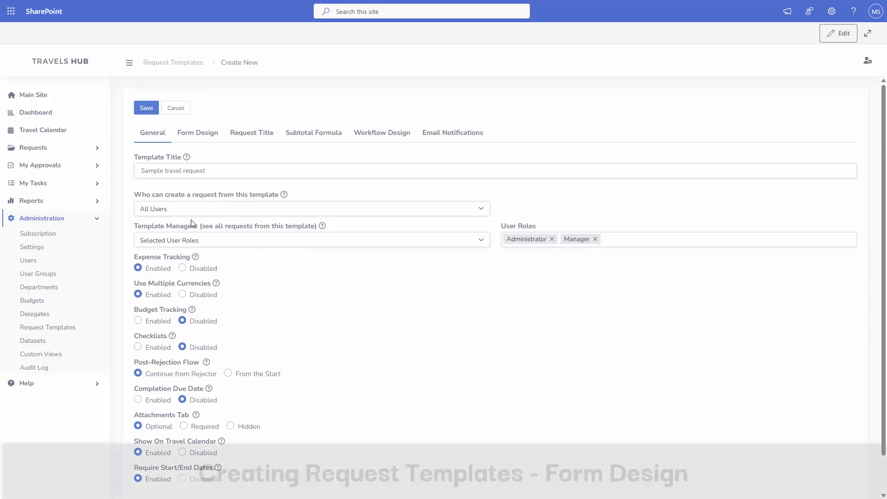
left_click(205, 133)
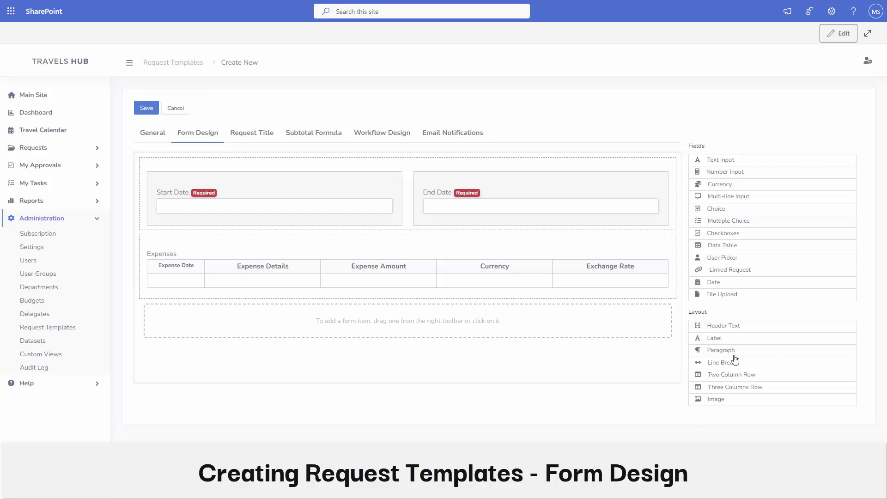
left_click_drag(726, 375, 660, 169)
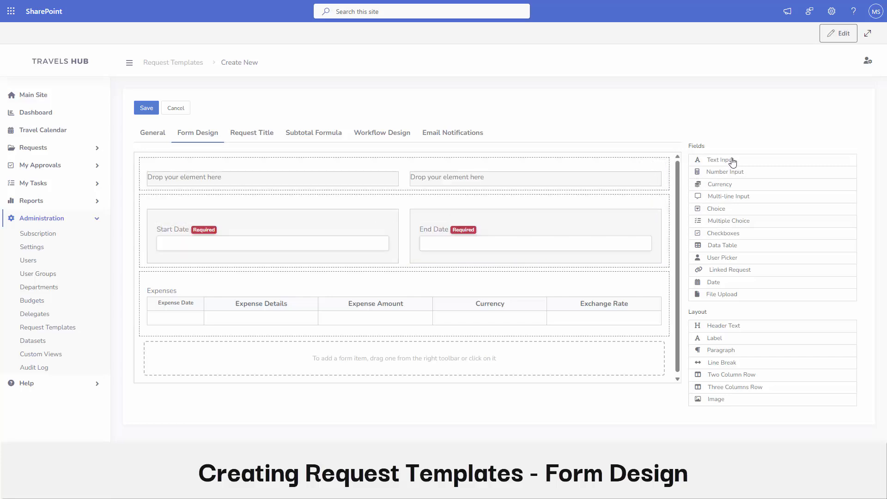
left_click_drag(730, 160, 305, 183)
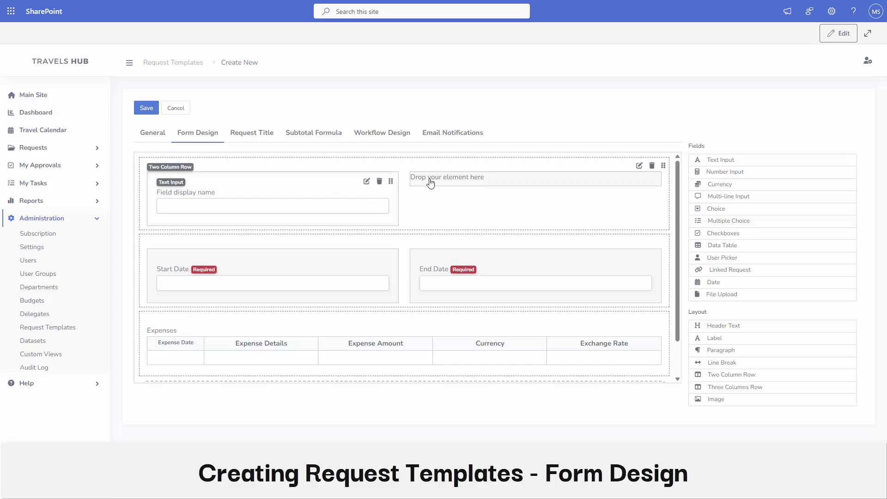
left_click_drag(717, 208, 534, 187)
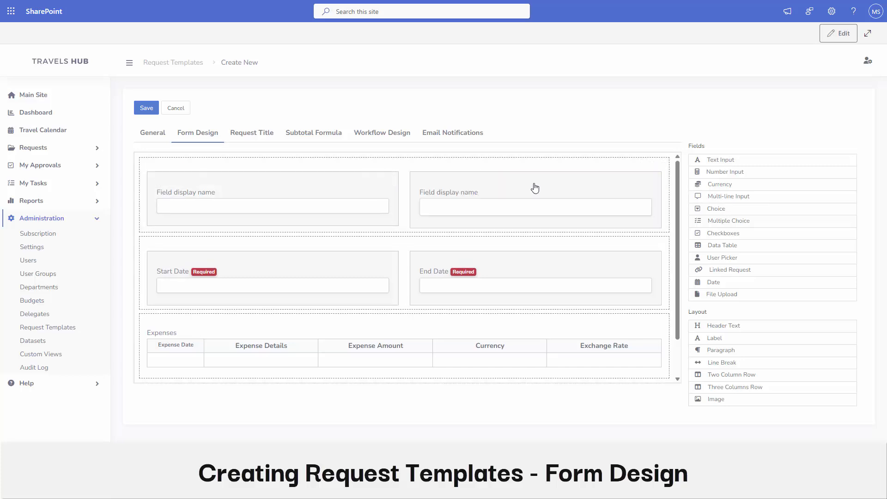
Configure the new text input with unique name and display label Purpose, and make it required
left_click(367, 181)
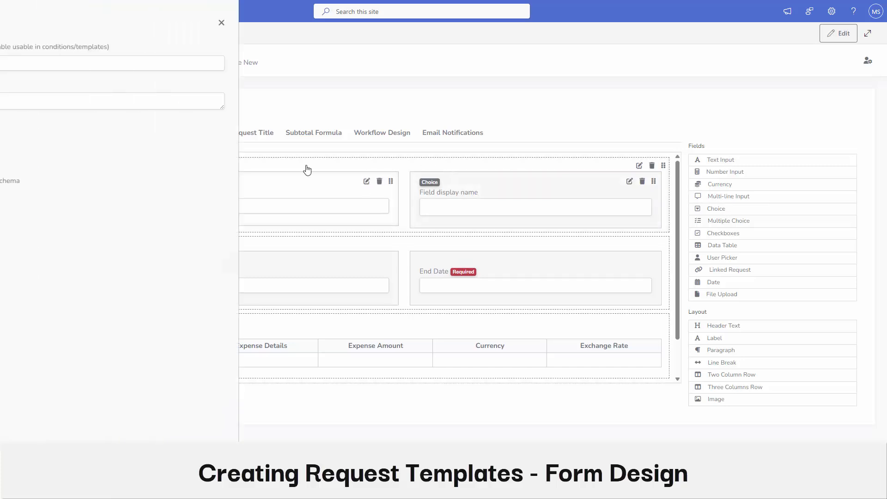
left_click(115, 65)
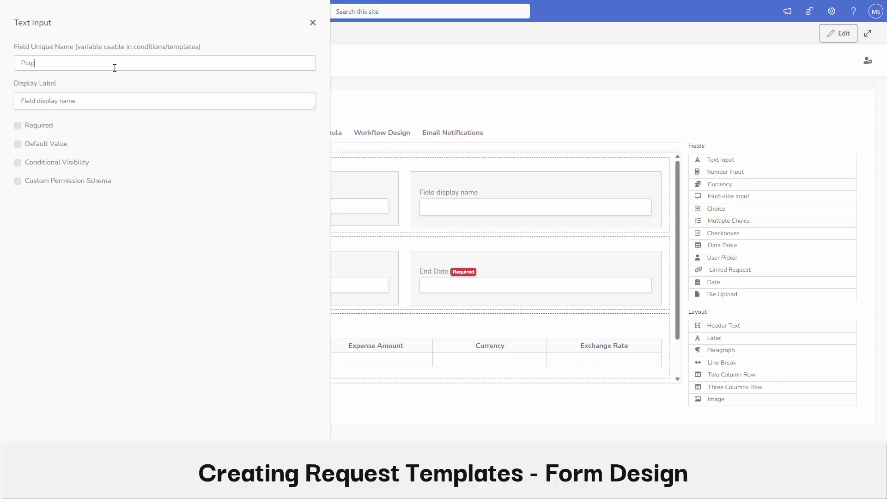
left_click_drag(113, 94, 1, 107)
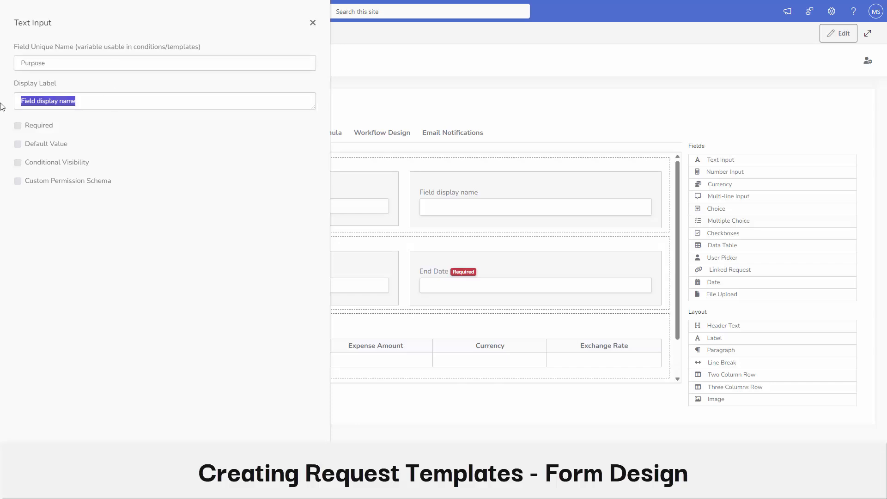
type("F")
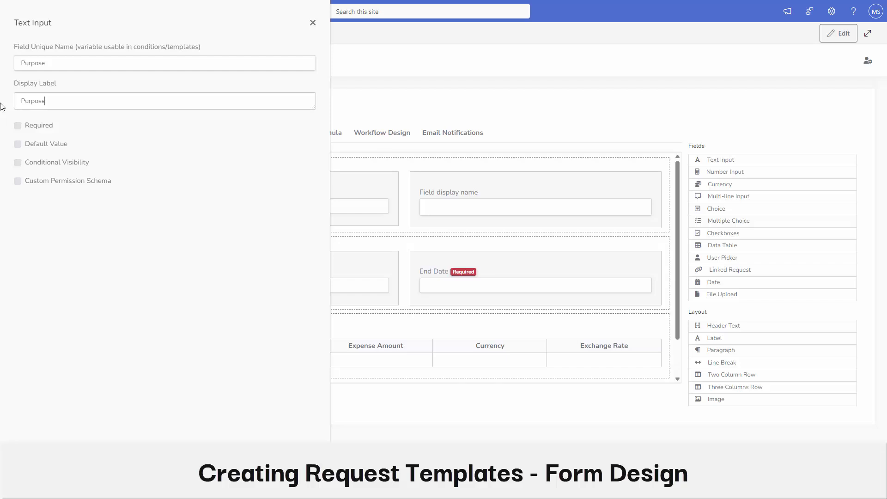
left_click(17, 126)
left_click(313, 22)
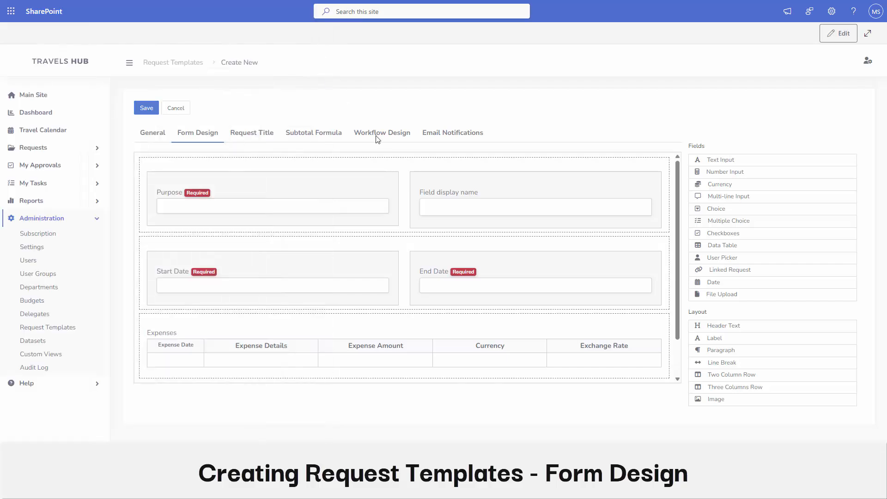
Set the choice field's unique name and display label to Category and make it required
left_click(630, 182)
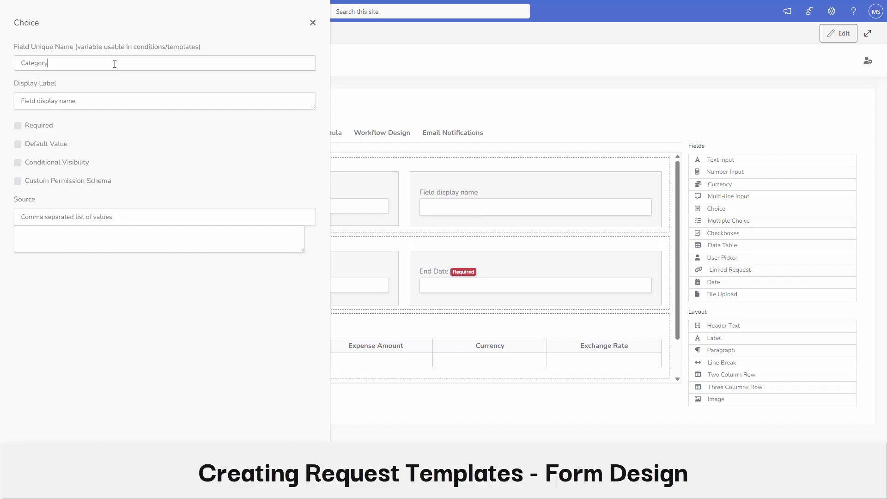
key("ctrl+a")
type("Ca")
left_click(17, 125)
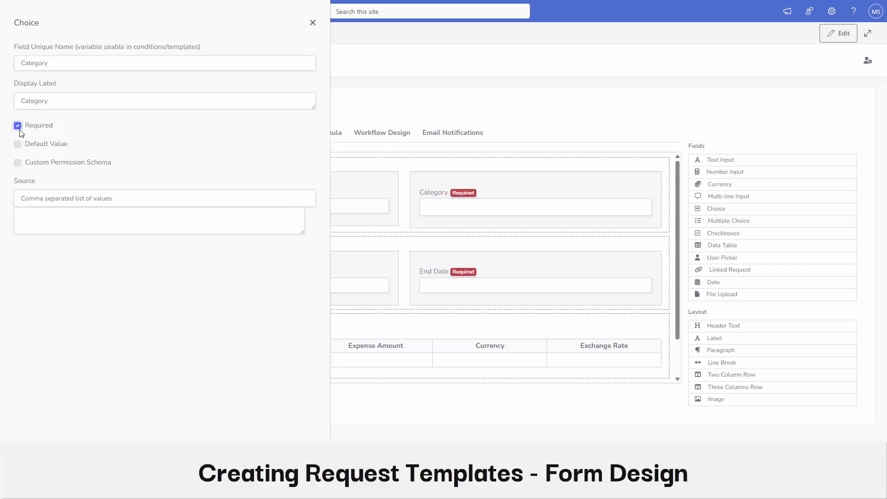
Give the Category field the choices Business Travel, Conference/Seminar, Client Meeting, Training and Development, Internal Company Event, Sales/Marketing Travel and Other
left_click(138, 215)
type("Business Travel,Conference/Seminar,Client Meeting,Training and Development,Internal Company Event,Sales/Marketing Travel,Other")
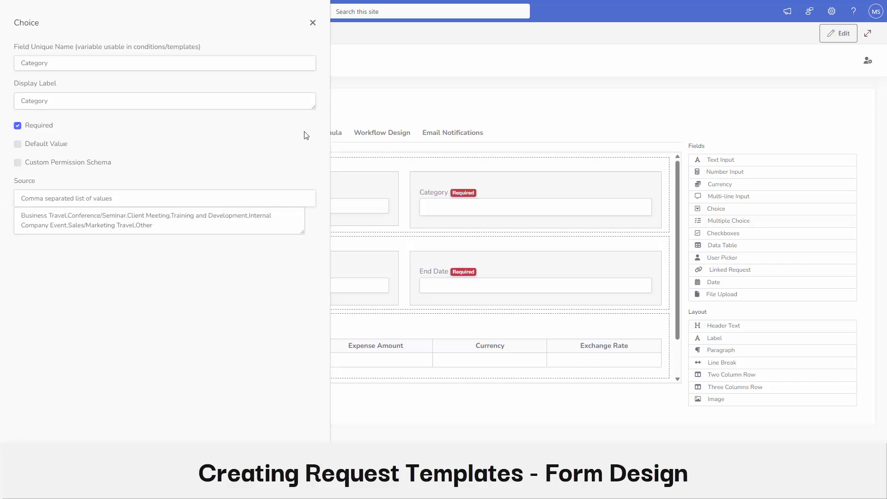
left_click(313, 24)
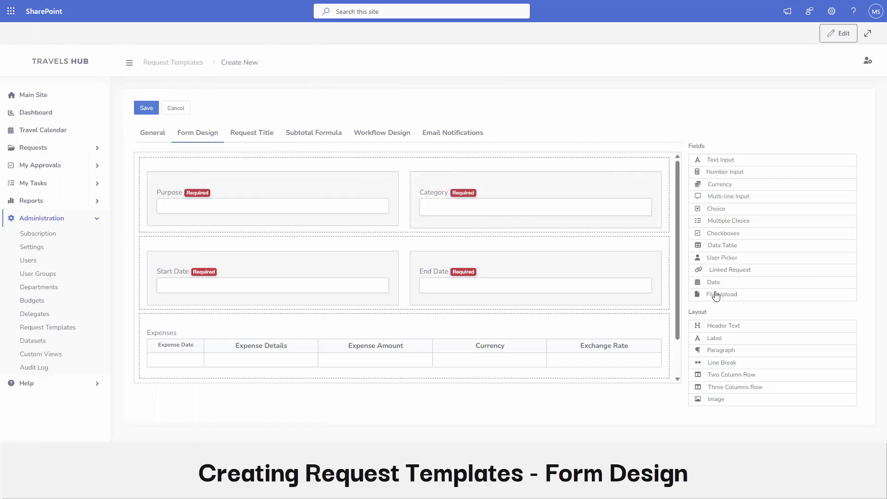
Add a File Upload field between the dates and the Expenses table, labelled "Upload receipts" and required
left_click_drag(715, 295, 407, 319)
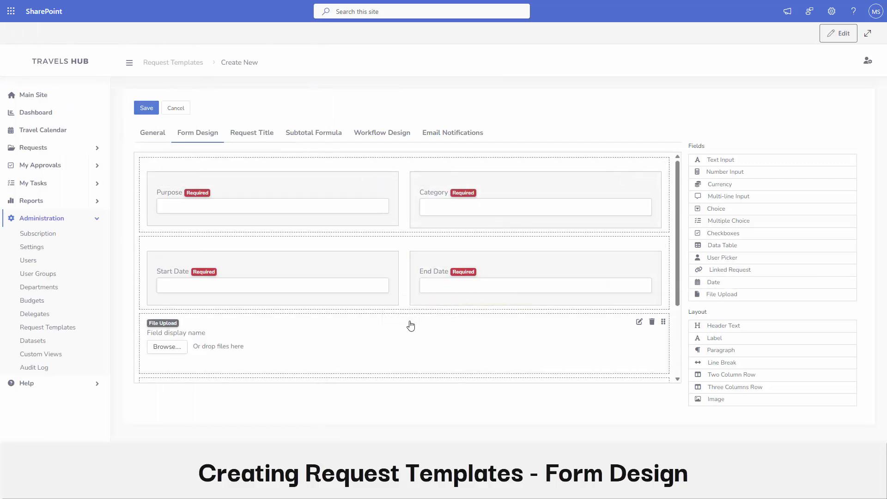
left_click(639, 322)
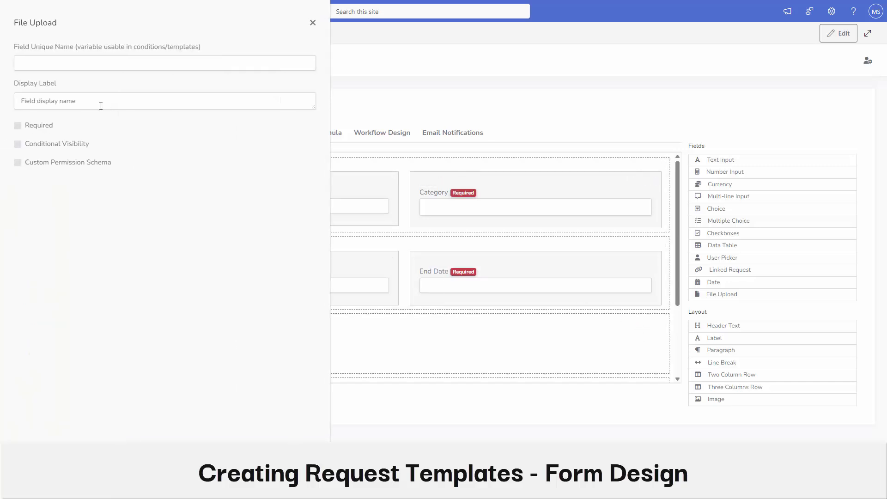
left_click_drag(99, 104, 3, 109)
type("Upload receipts")
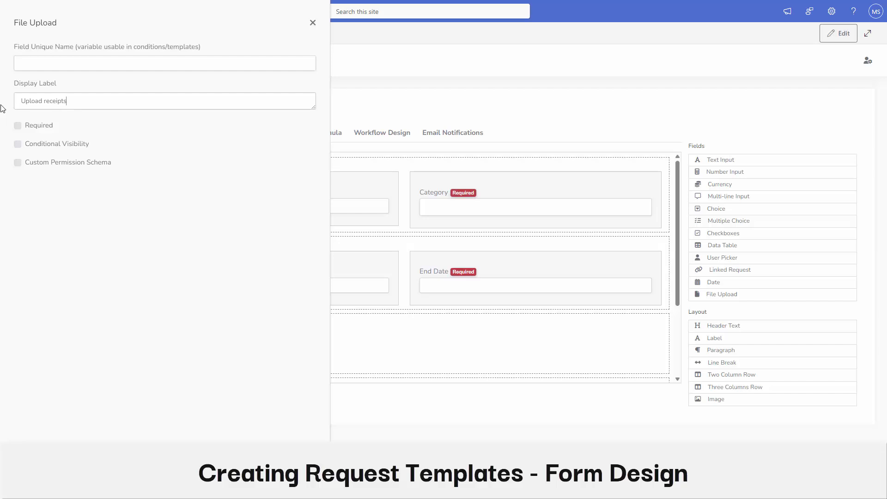
left_click(19, 128)
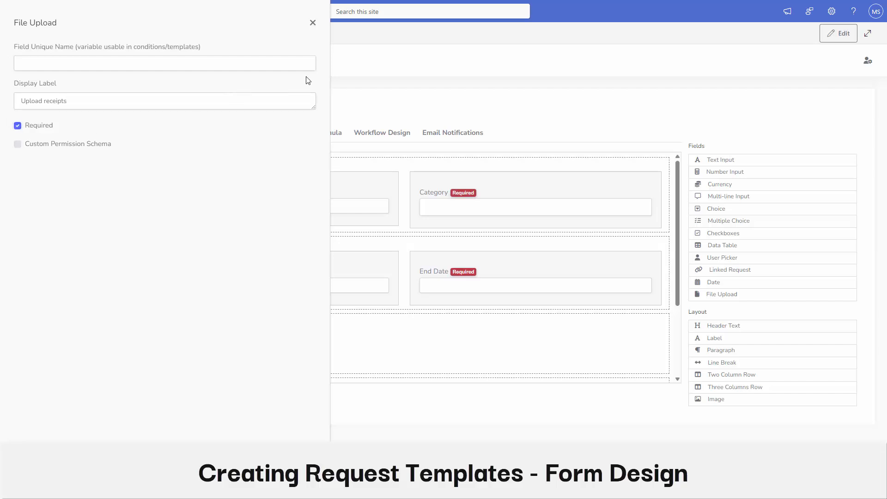
left_click(312, 23)
Make the Expense Date and Expense Details columns required in the Expenses data table
scroll(511, 290, "down", 3)
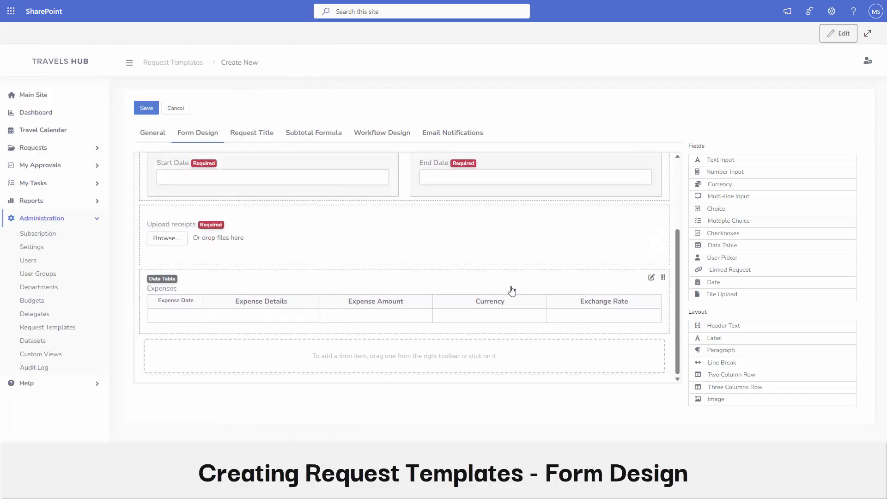
left_click(651, 278)
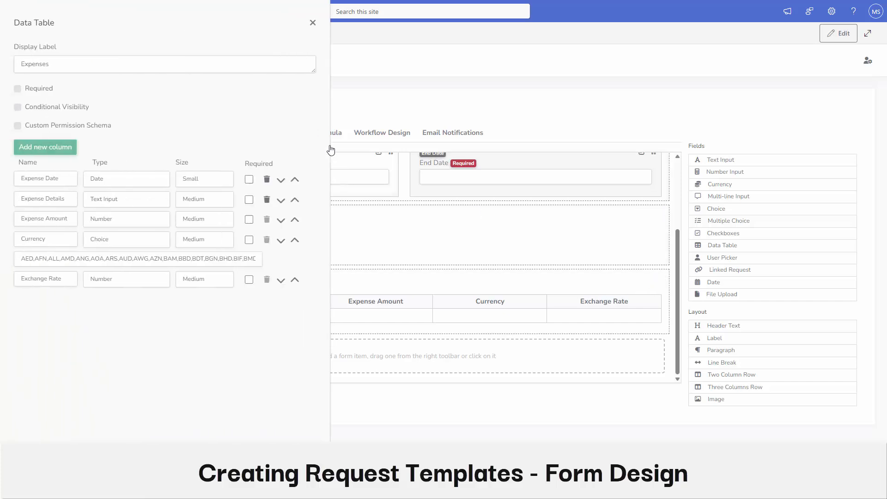
left_click(249, 180)
left_click(249, 199)
left_click(312, 23)
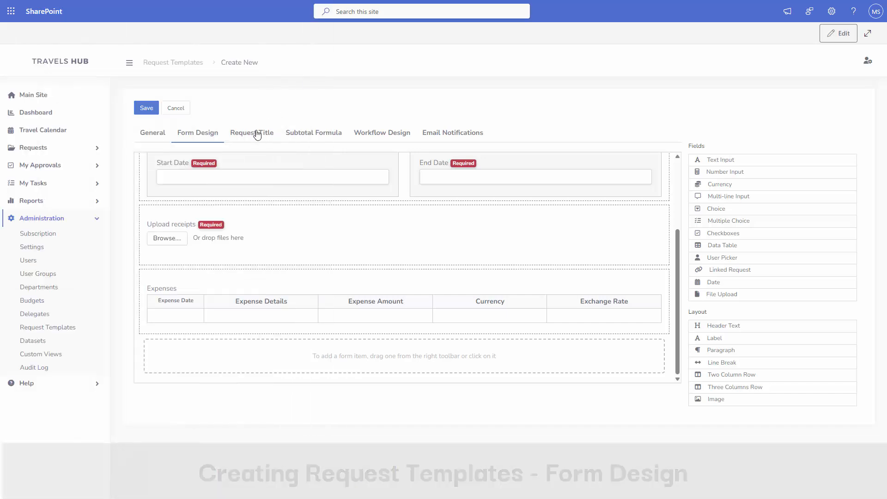
Build the request title formula "[{Category}] {Purpose}" from the form variables
left_click(258, 133)
left_click(173, 193)
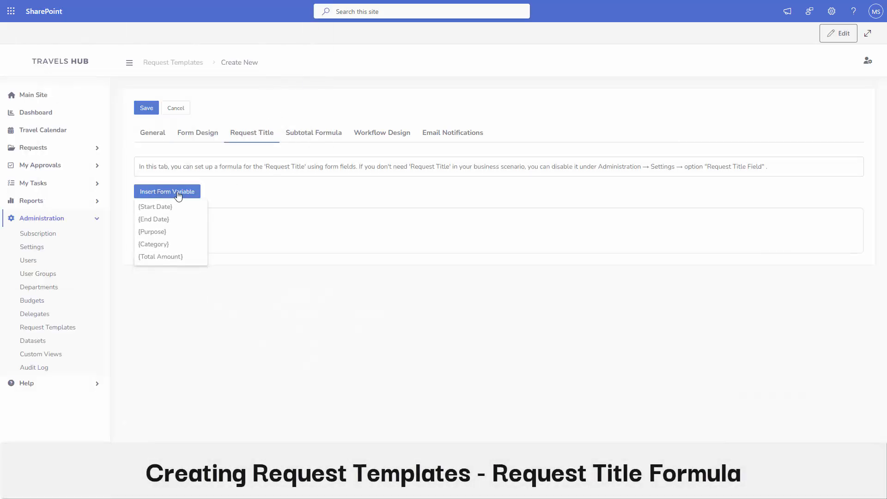
left_click(206, 217)
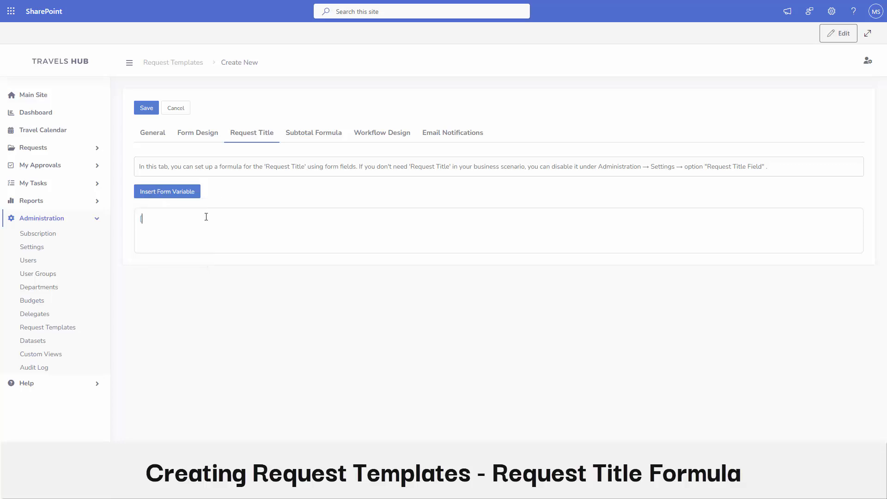
left_click(174, 199)
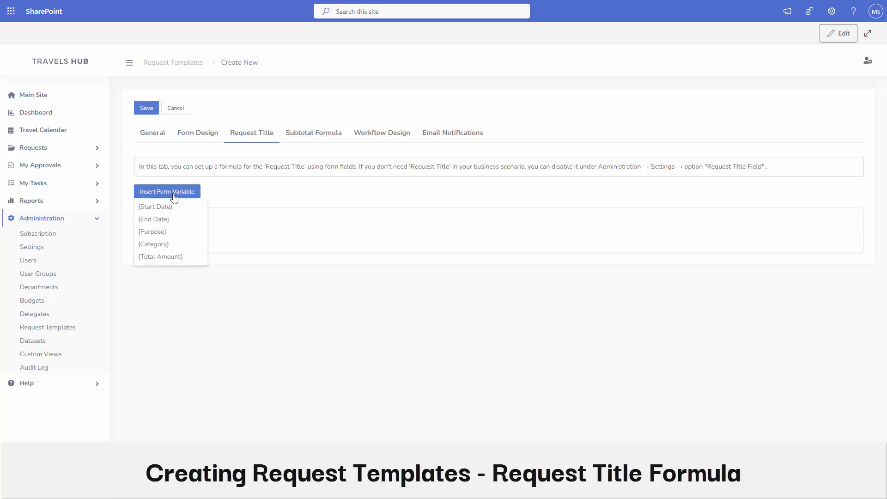
left_click(154, 244)
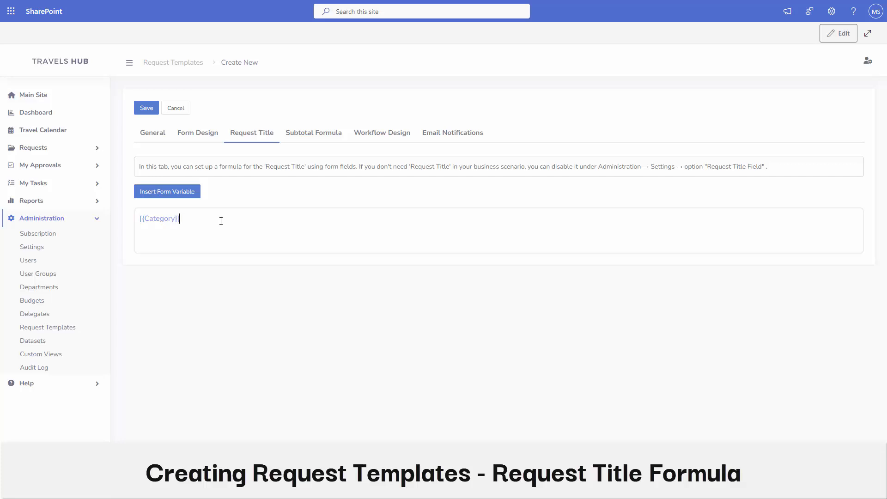
left_click(190, 197)
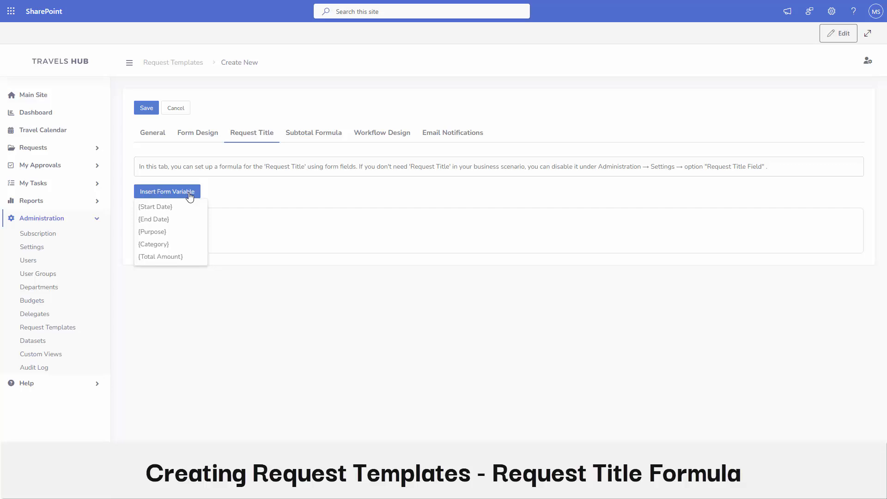
left_click(177, 232)
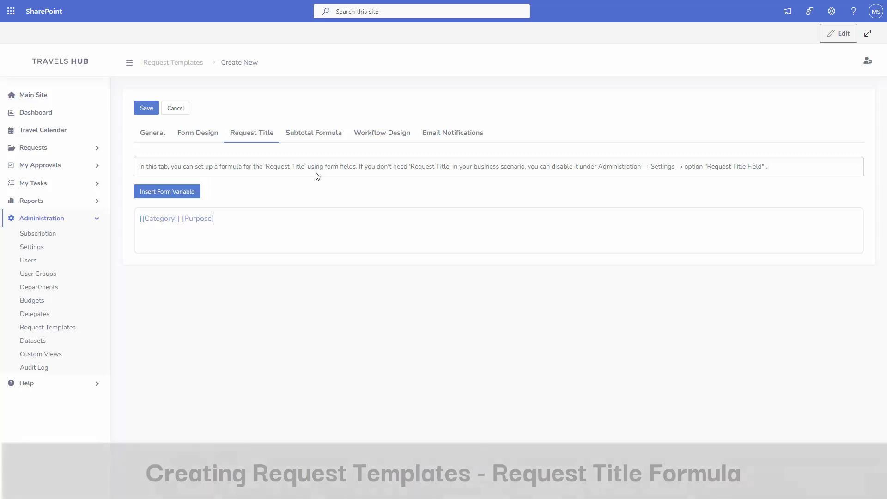
Review the template's subtotal formula and the operations and functions available for it
left_click(310, 134)
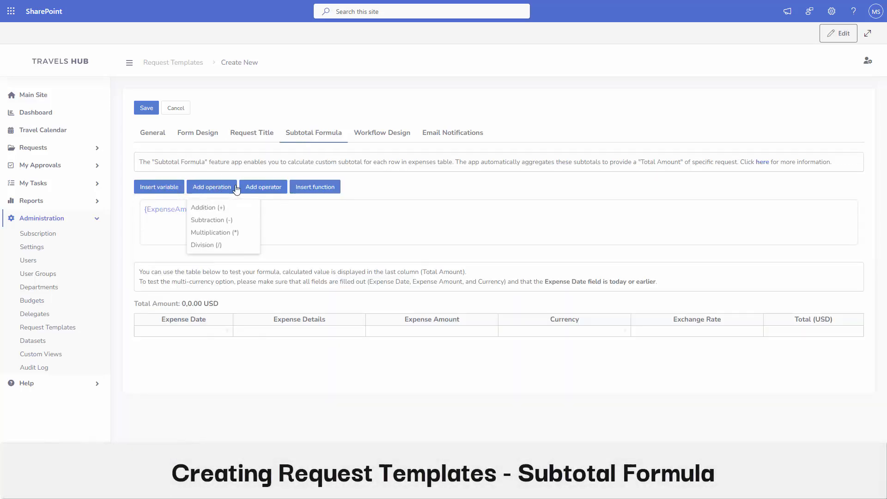
mouse_move(313, 190)
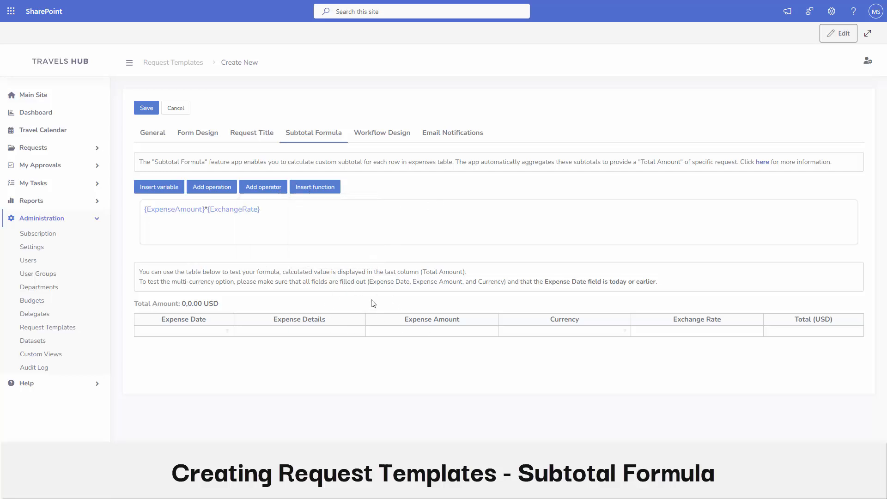
In the workflow design, add parallel stages between Manager Approval and Completed
left_click(382, 139)
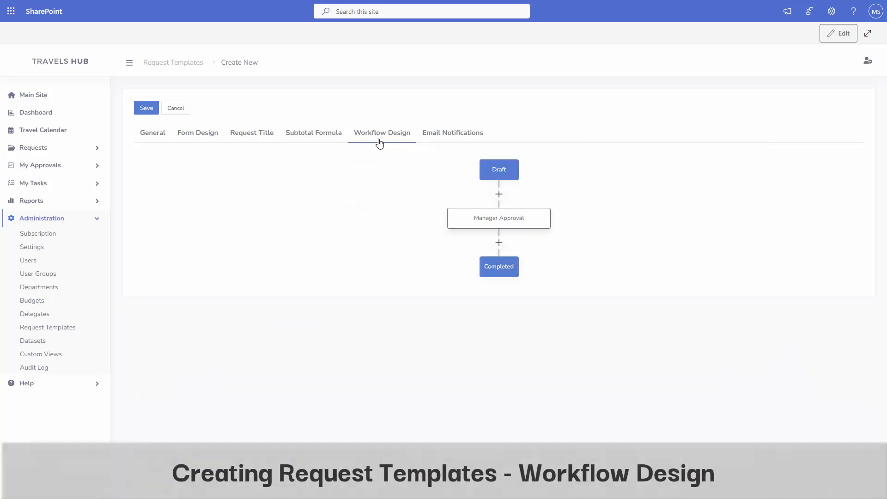
left_click(499, 243)
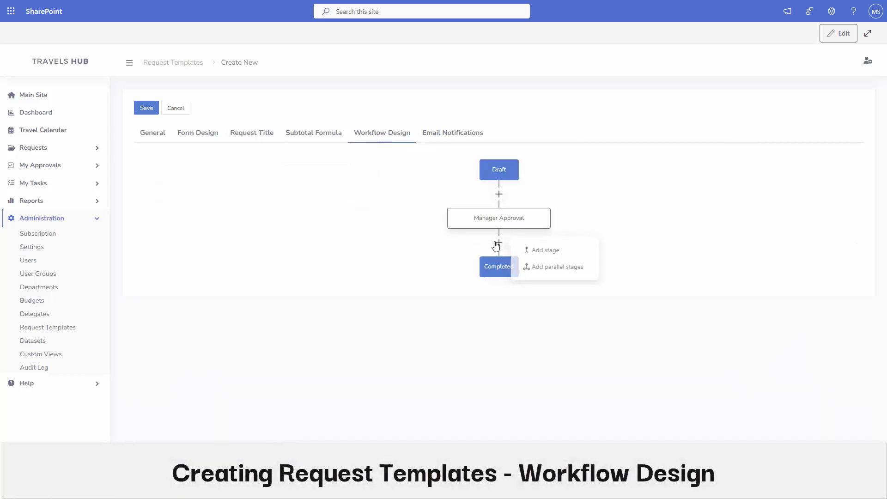
left_click(554, 269)
Name the first parallel stage "Expense approval" and assign it to the selected group Finance
left_click(452, 286)
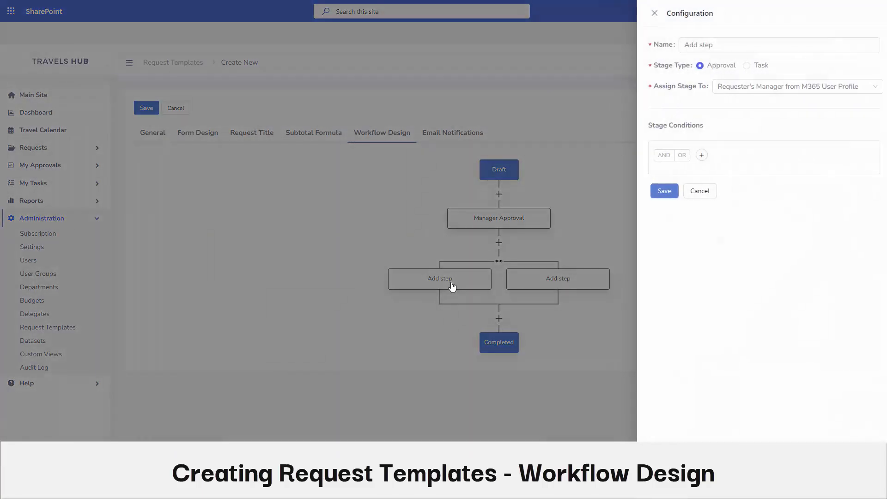
triple_click(723, 46)
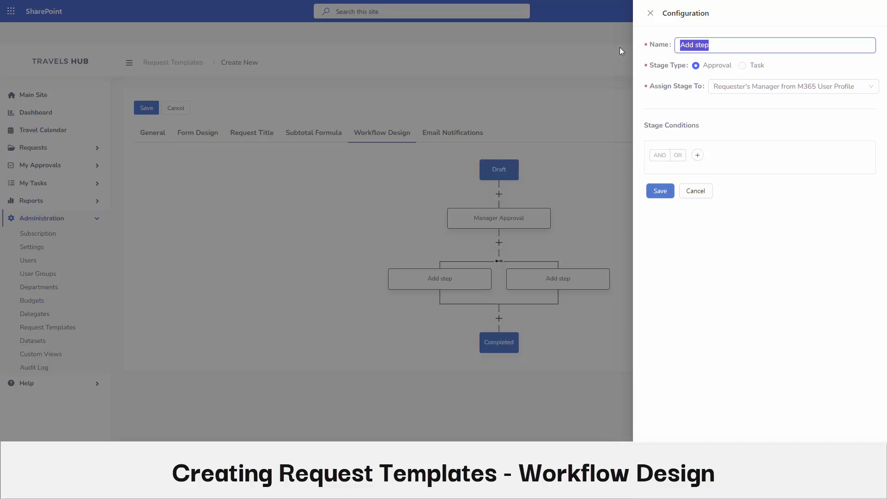
type("Exper")
type("se approval")
left_click(747, 94)
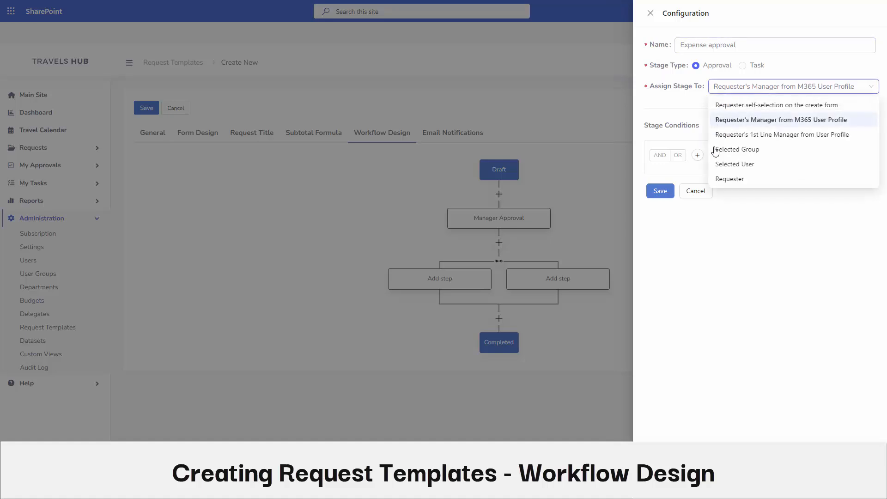
left_click(737, 150)
left_click(716, 109)
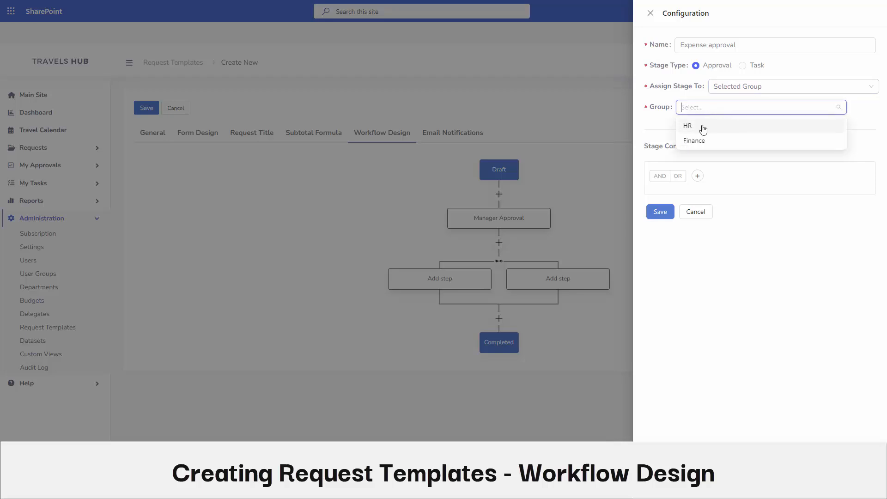
left_click(696, 139)
Add the stage condition Total Amount Greater Than Or Equal 1,000 to Expense approval and save the stage
left_click(697, 176)
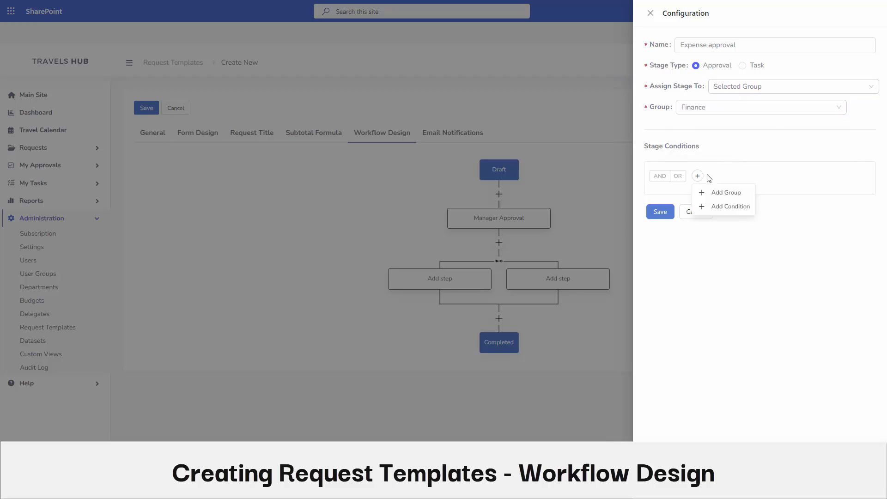
left_click(718, 206)
left_click(704, 203)
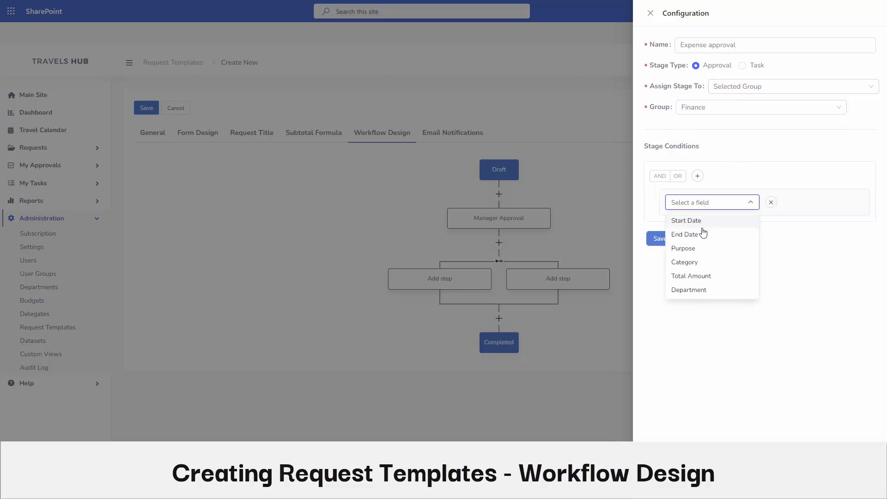
left_click(714, 275)
left_click(785, 203)
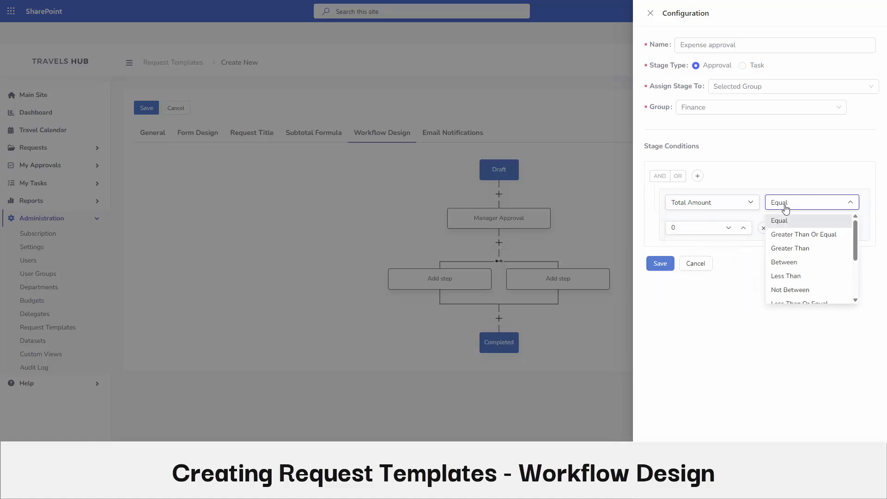
left_click(780, 234)
left_click(692, 227)
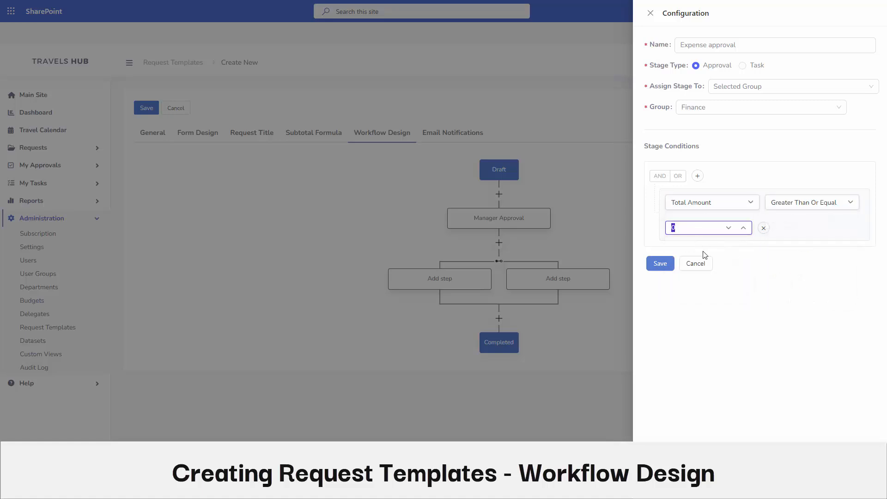
type("1,000")
left_click(748, 257)
left_click(660, 263)
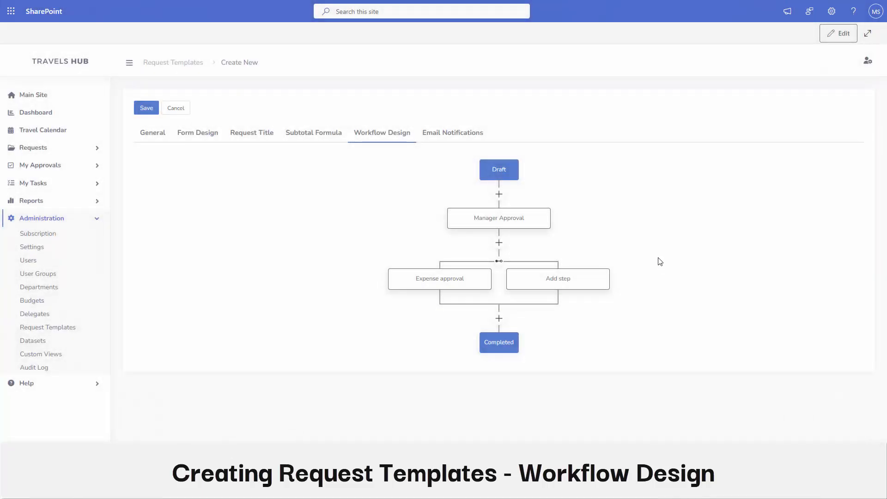
Name the second parallel stage "Travel policies compliance check" and make it a Task stage with no action required
left_click(553, 283)
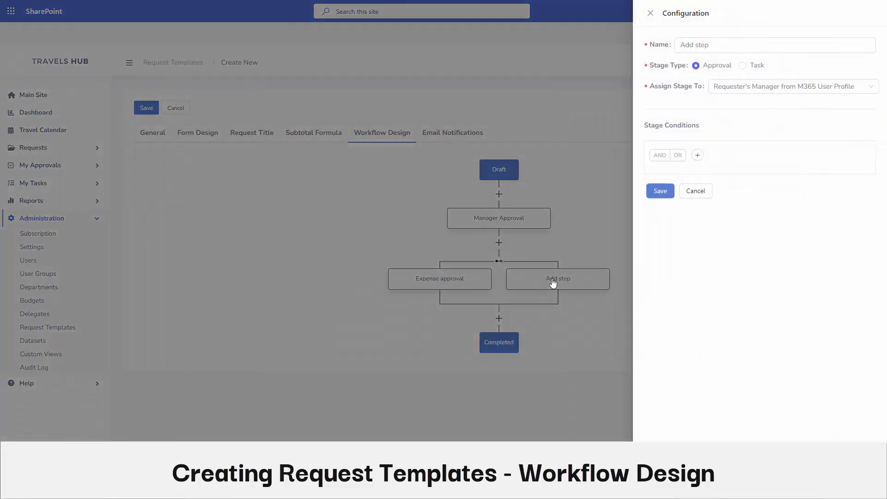
triple_click(725, 46)
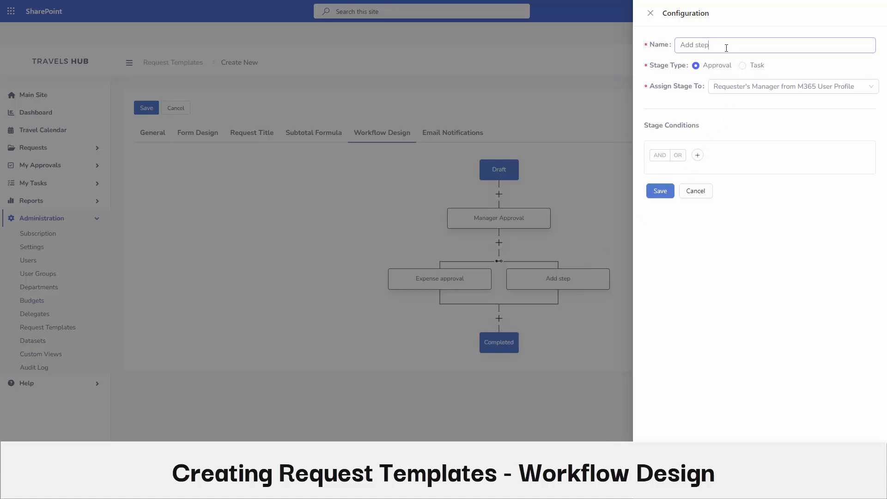
type("Trav")
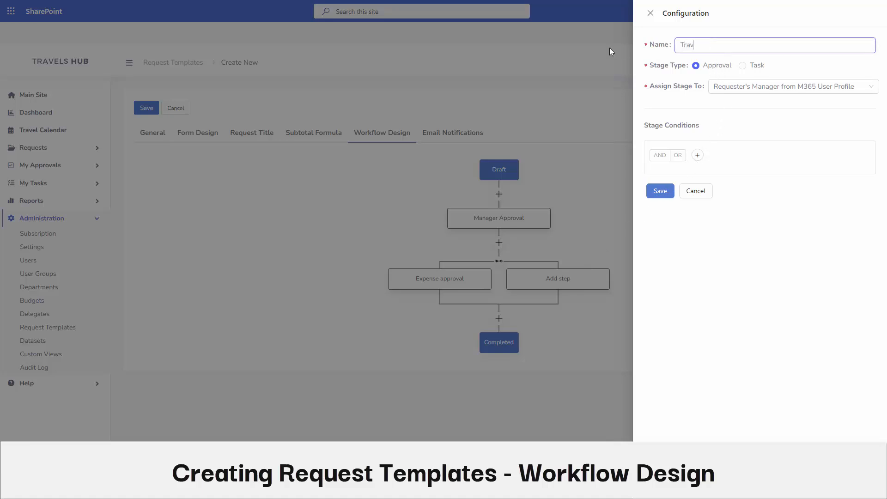
type("el policies compliance check")
left_click(743, 66)
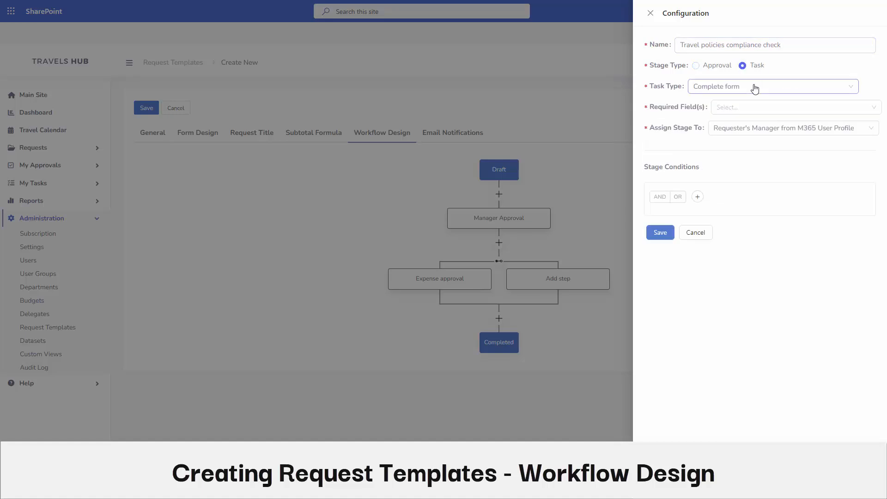
left_click(754, 86)
left_click(733, 135)
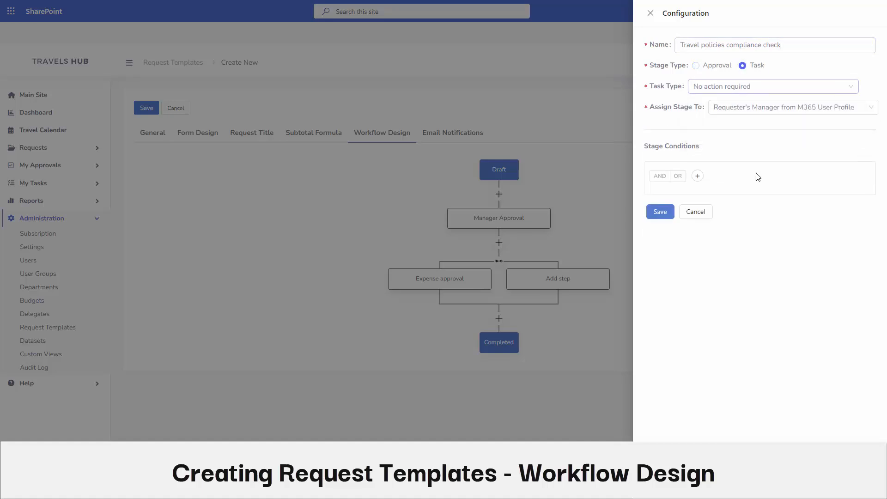
Assign the Travel policies compliance check stage to the selected group HR and save the stage
left_click(739, 110)
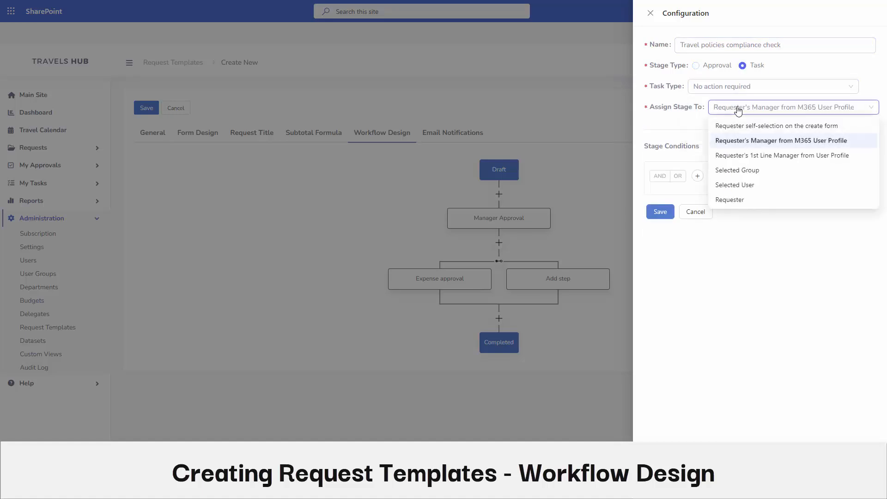
left_click(735, 171)
left_click(712, 128)
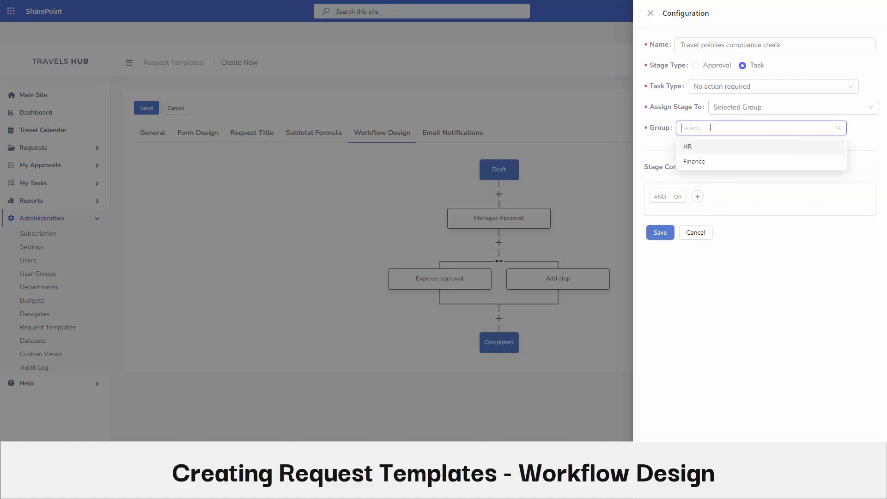
left_click(691, 148)
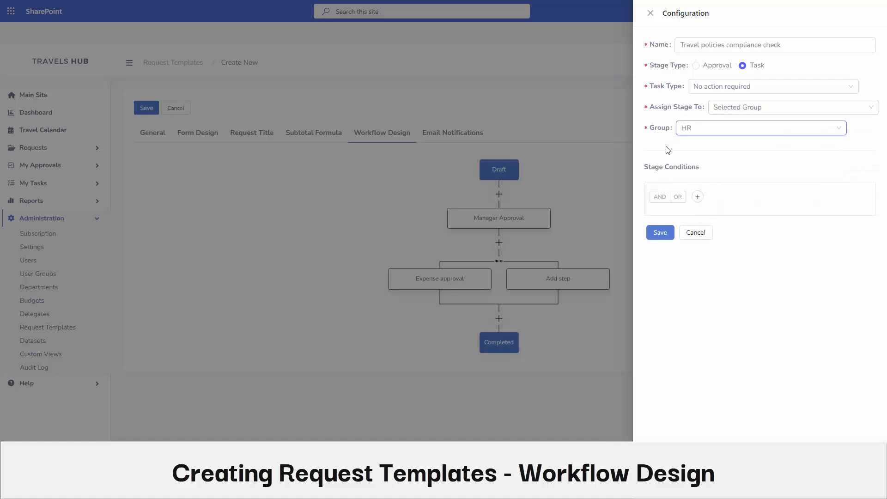
left_click(660, 233)
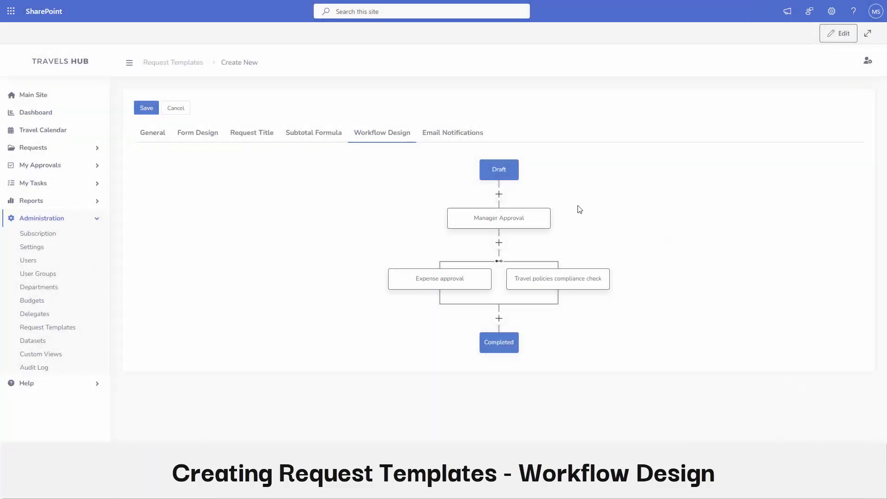
Review the template's Approval Request email notification, including its enabled and disabled options, title, recipients and body
left_click(449, 133)
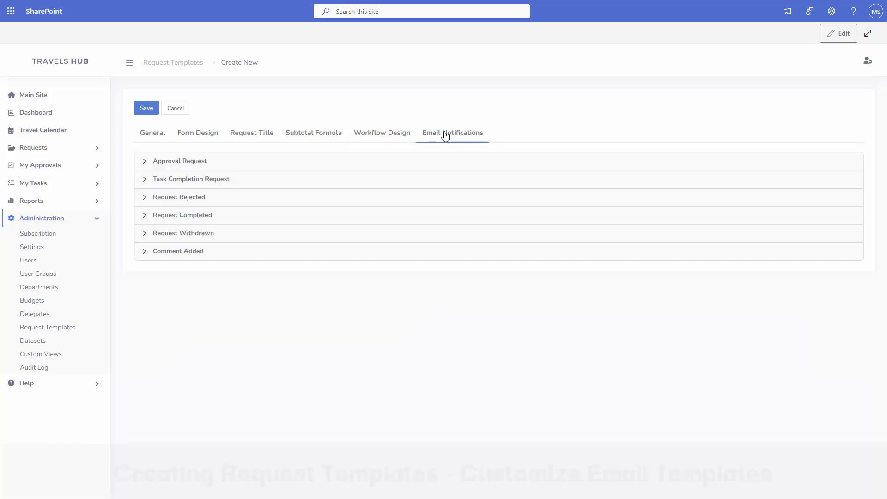
left_click(200, 161)
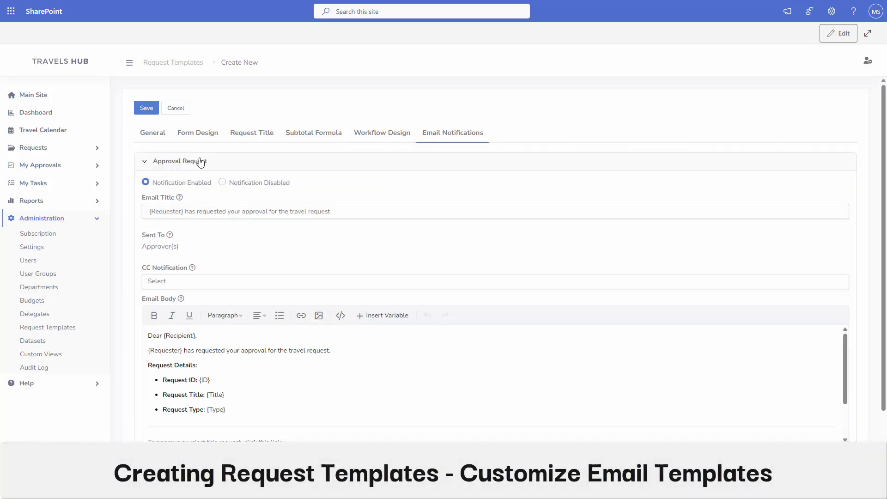
left_click(222, 182)
left_click(145, 183)
scroll(318, 260, "down", 2)
scroll(317, 256, "down", 2)
scroll(318, 257, "up", 2)
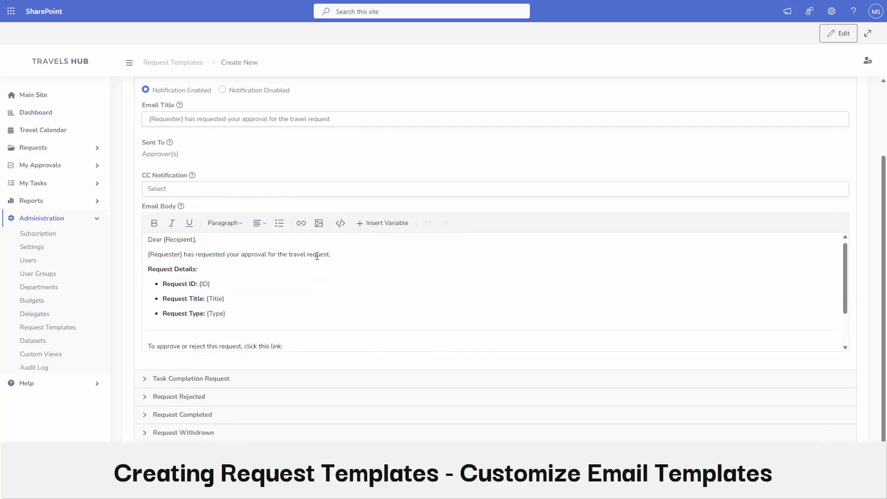
Check which variables can be inserted into the Approval Request email body, without adding one
left_click(382, 226)
left_click(435, 249)
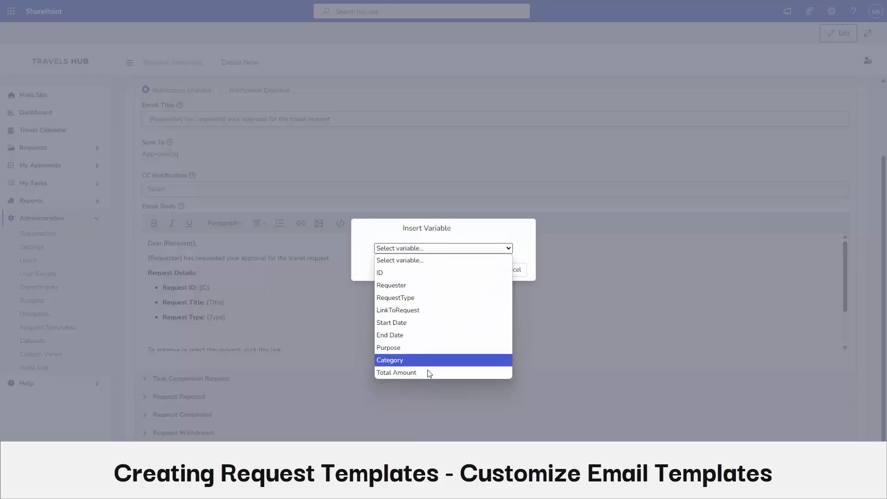
left_click(453, 237)
left_click(512, 271)
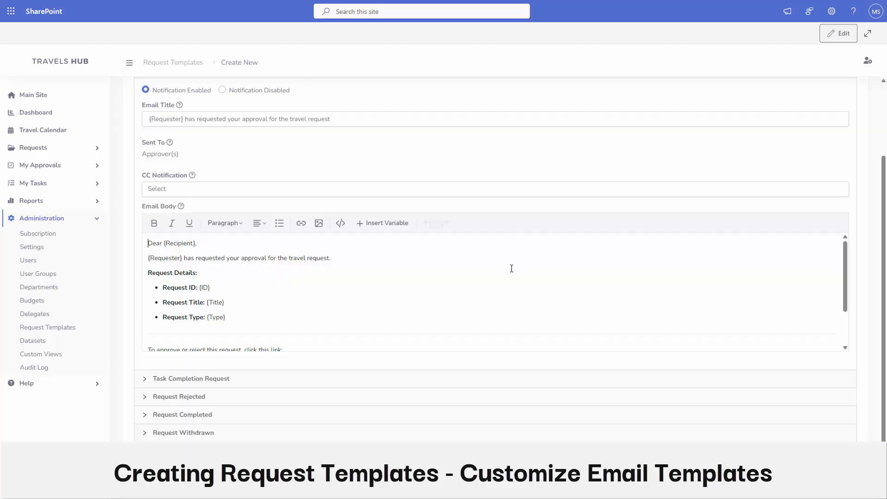
Look over the Task Completion Request and Request Rejected email notifications, and collapse the Approval Request section
left_click(212, 378)
left_click(196, 390)
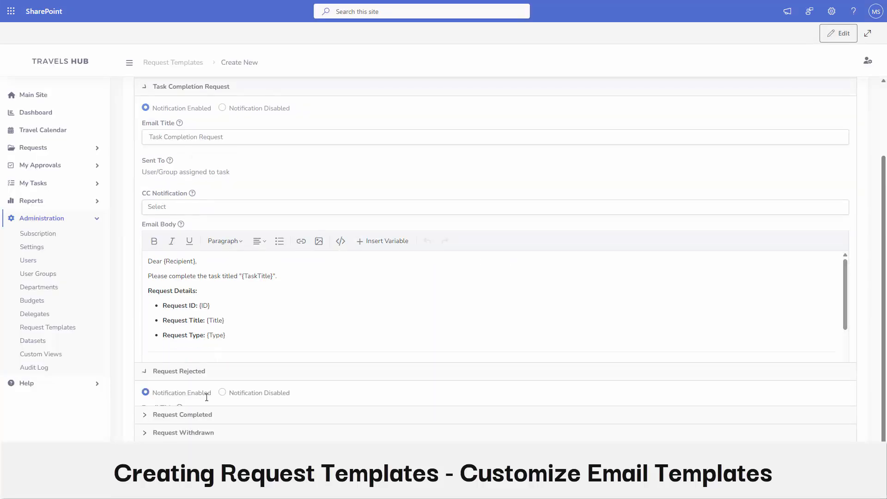
scroll(305, 222, "up", 3)
left_click(359, 161)
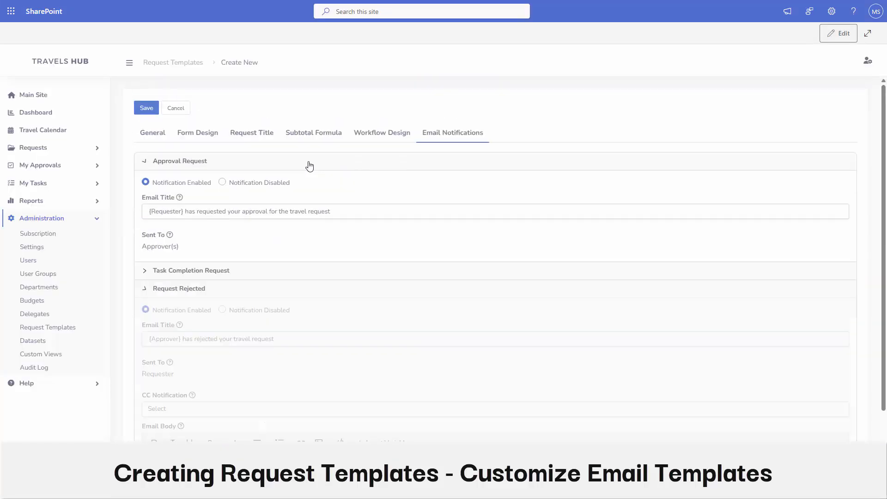
Return to the general settings of the Sample travel request template and save the template
left_click(157, 140)
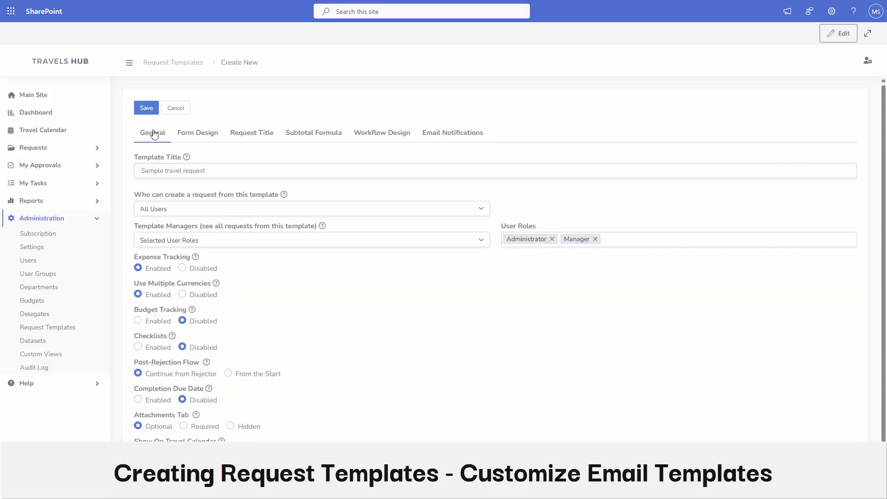
left_click(149, 109)
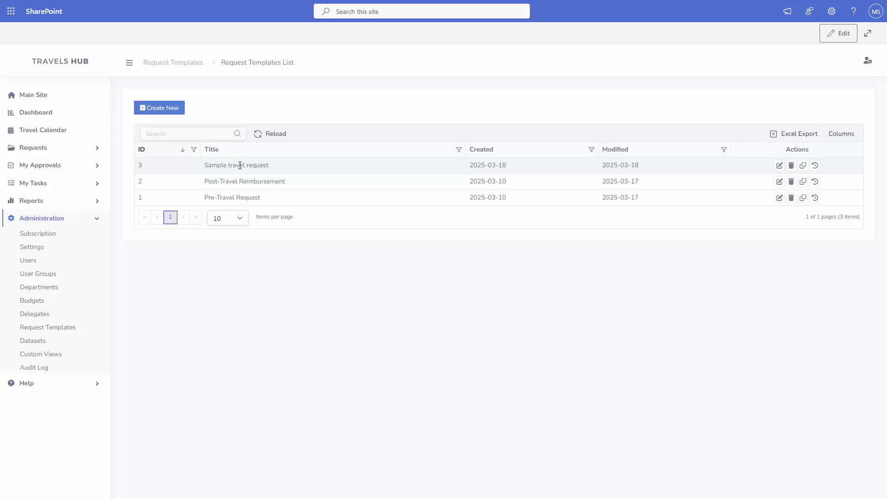
From the requests created by the current user, start a new request using the Sample travel request template
left_click(33, 148)
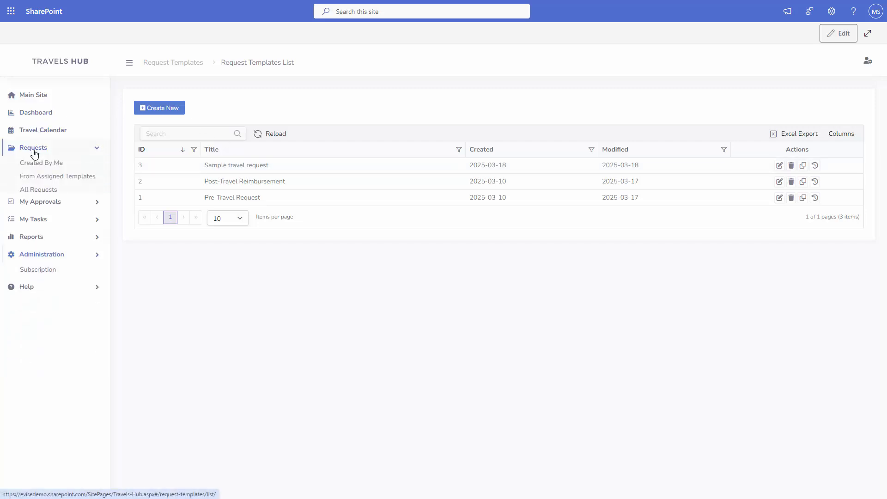
left_click(39, 164)
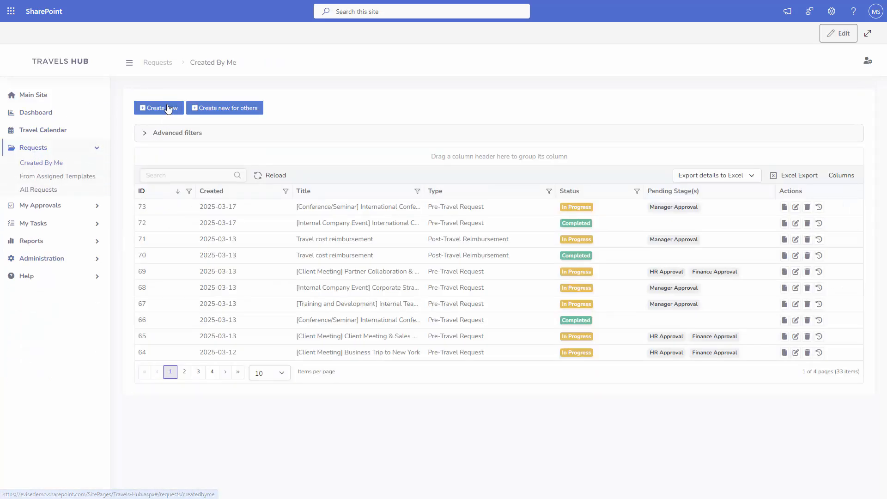
left_click(168, 108)
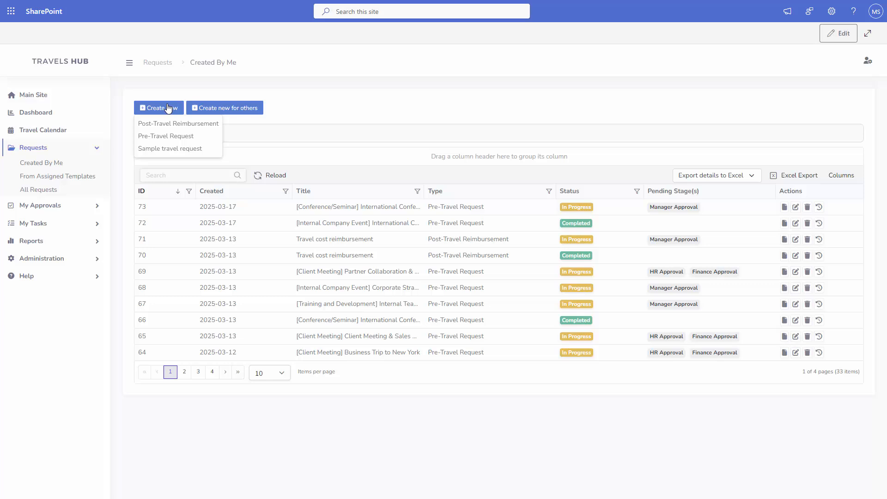
left_click(169, 152)
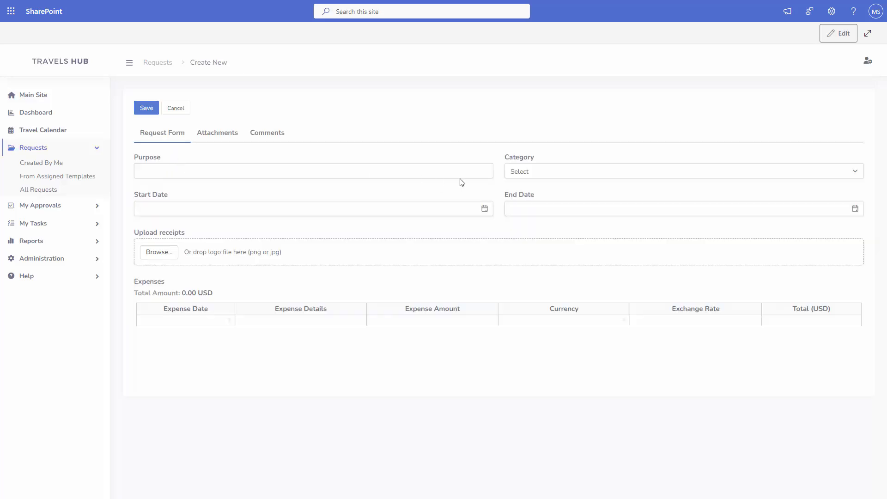
Inspect the category and date fields on the new request form and cancel the request
left_click(531, 178)
left_click(537, 177)
left_click(304, 207)
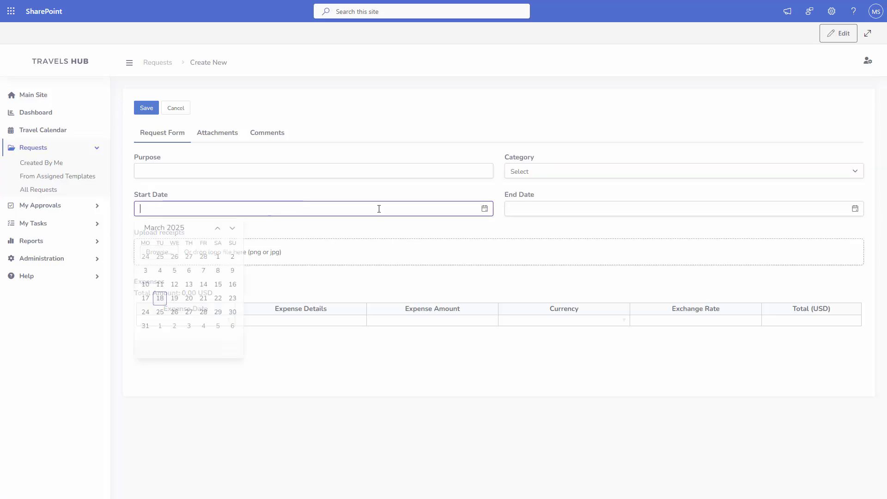
left_click(510, 208)
left_click(486, 137)
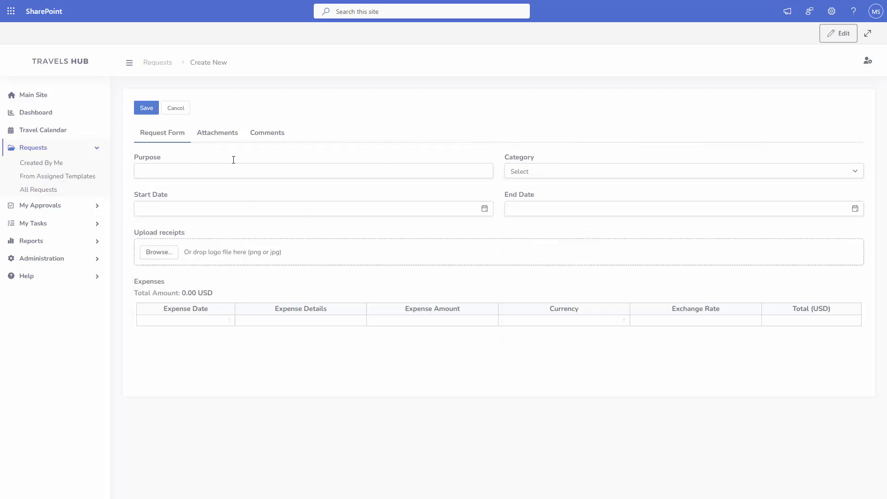
left_click(175, 108)
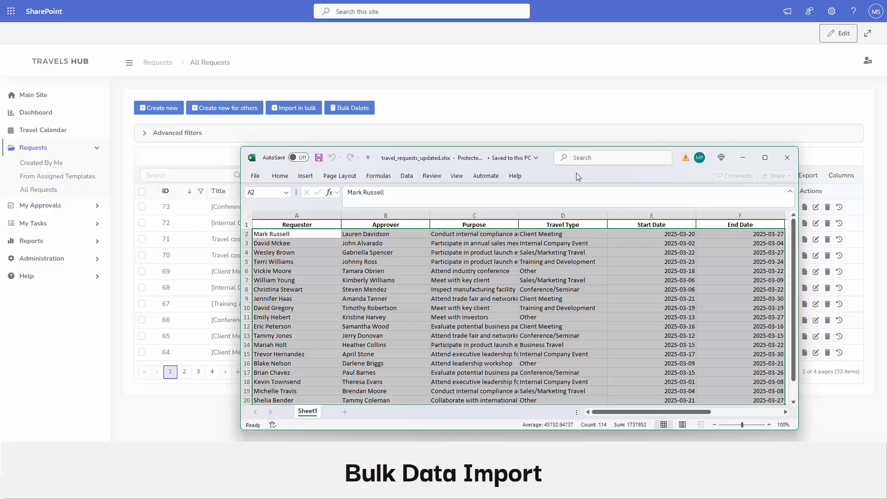
Switch to Excel and copy the travel request rows A2:F20 from travel_requests_updated.xlsx, leaving out the header row
left_click_drag(273, 234, 736, 398)
right_click(471, 254)
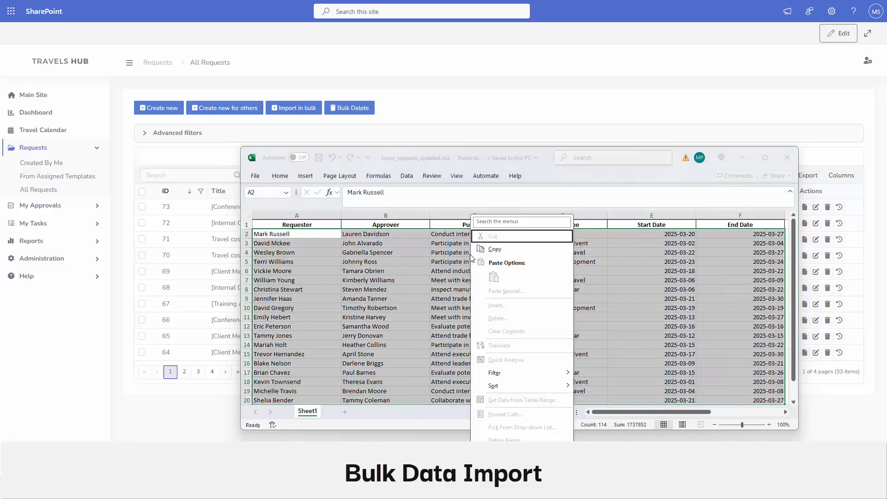
left_click(494, 250)
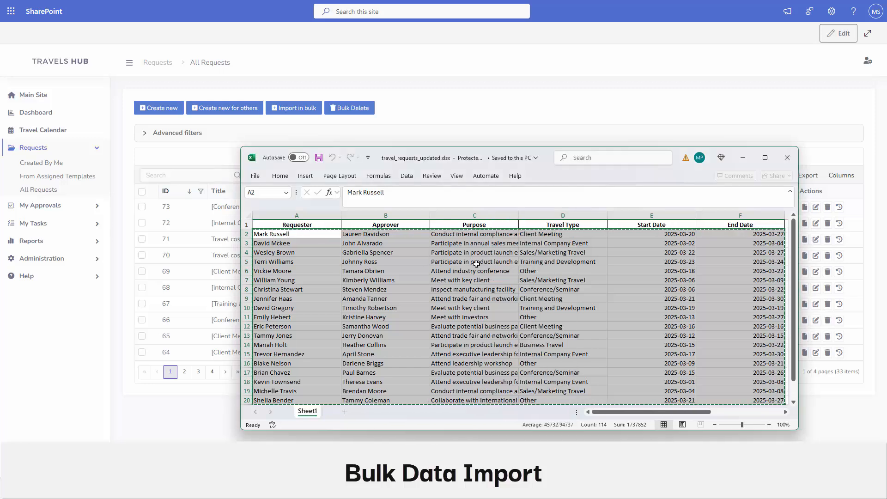
Switch back to Travels Hub and open the bulk import of requests for the Pre-Travel Request template
left_click(425, 122)
left_click(298, 108)
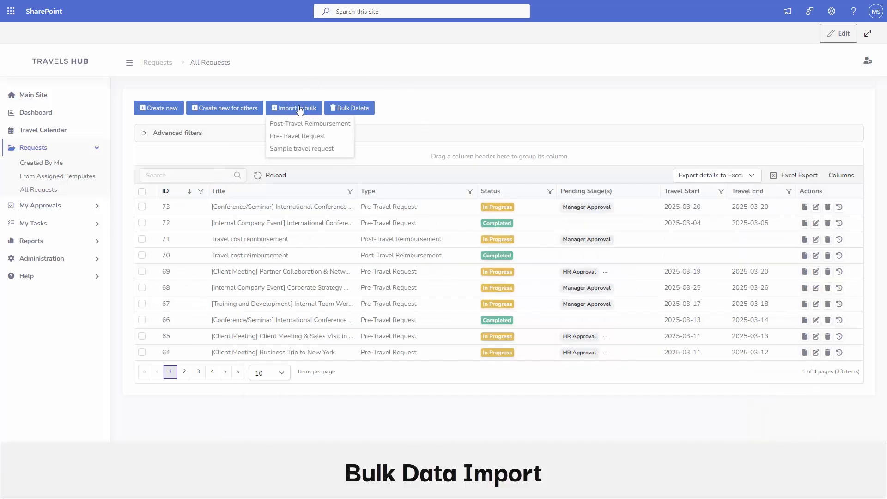
left_click(291, 136)
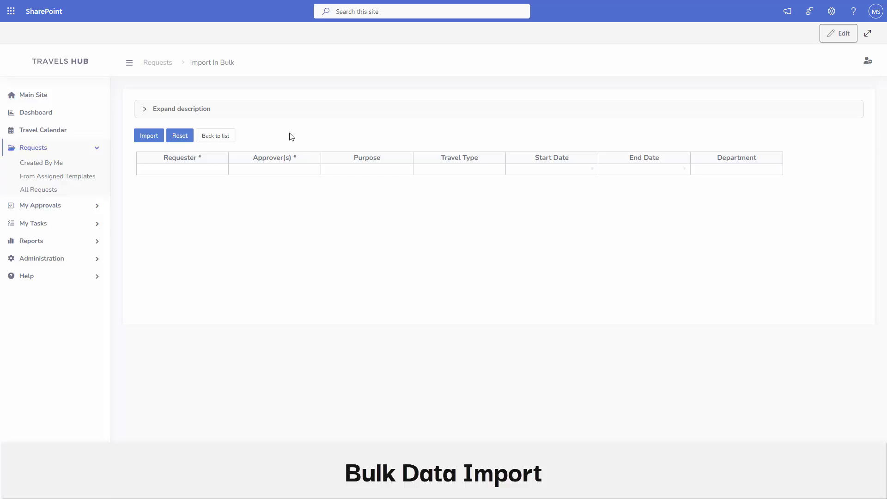
Paste the copied rows into the import table from the first Requester cell, import them and return to the request list
left_click(206, 170)
key("ctrl+v")
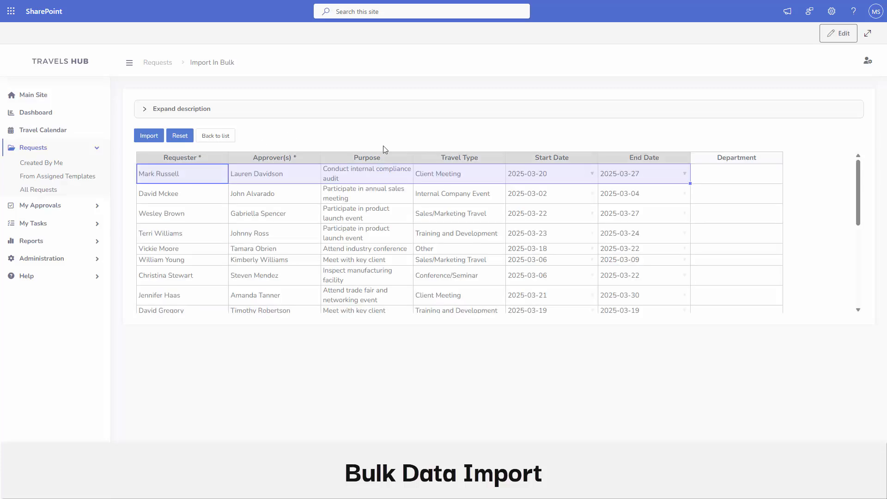
left_click(144, 137)
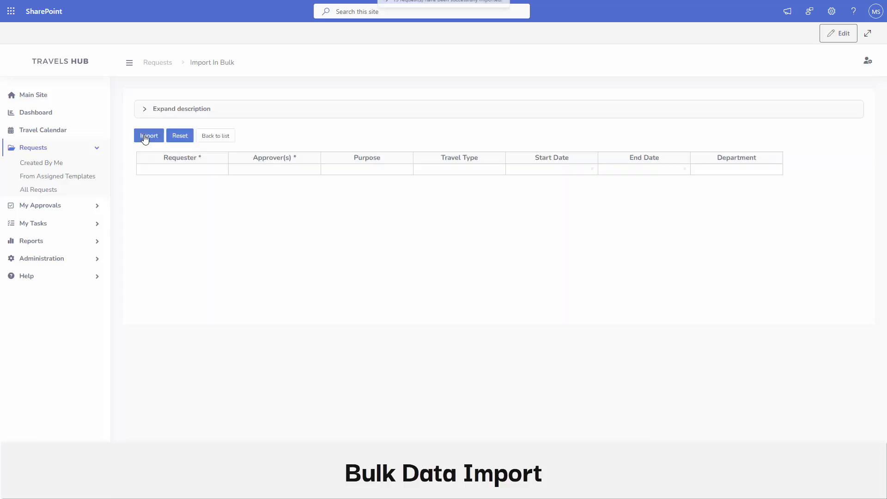
left_click(225, 136)
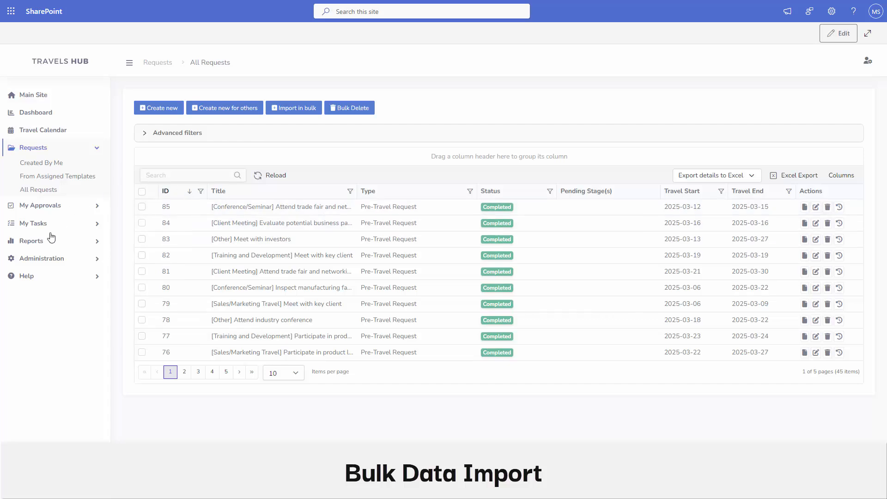
Create and save a user group named IT containing the first two listed users
left_click(43, 258)
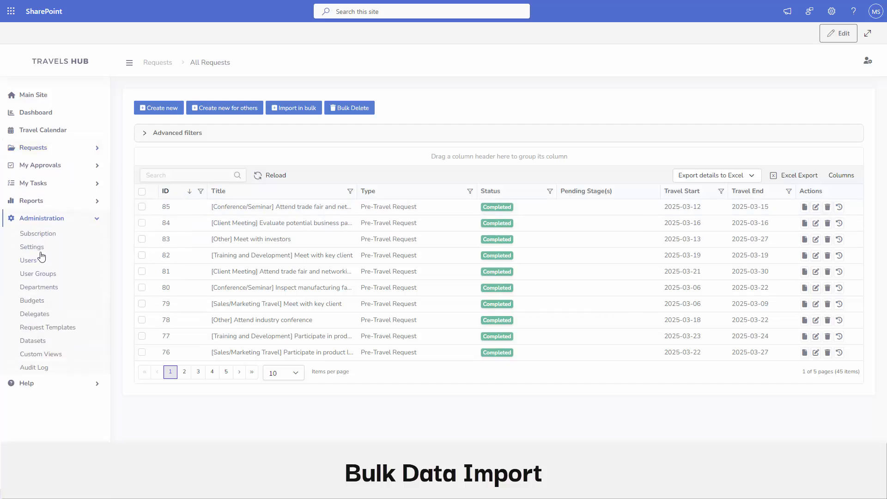
left_click(32, 277)
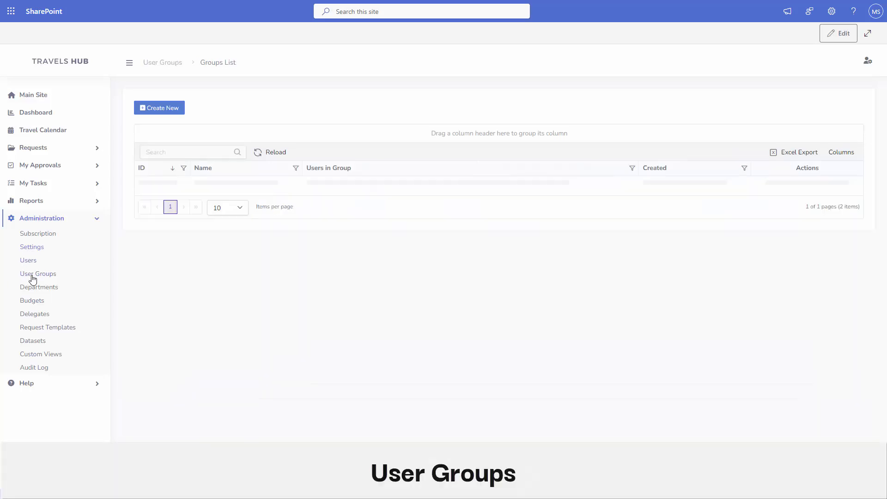
left_click(158, 110)
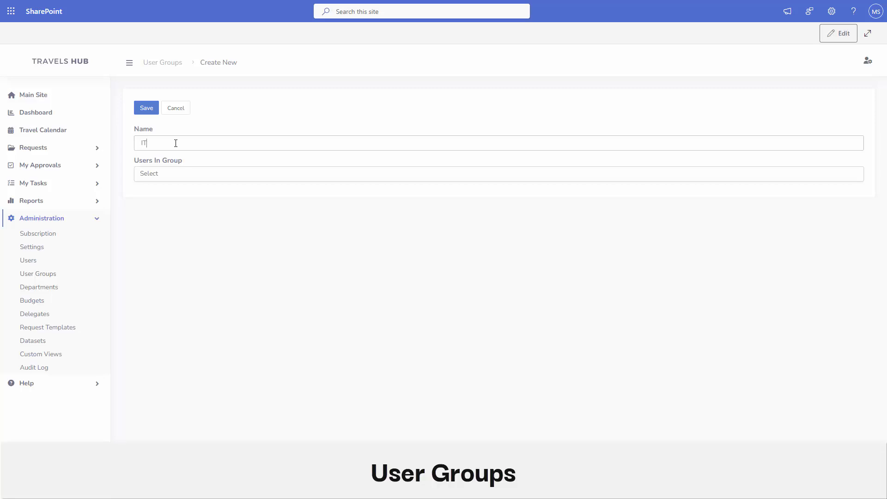
left_click(176, 174)
left_click(177, 195)
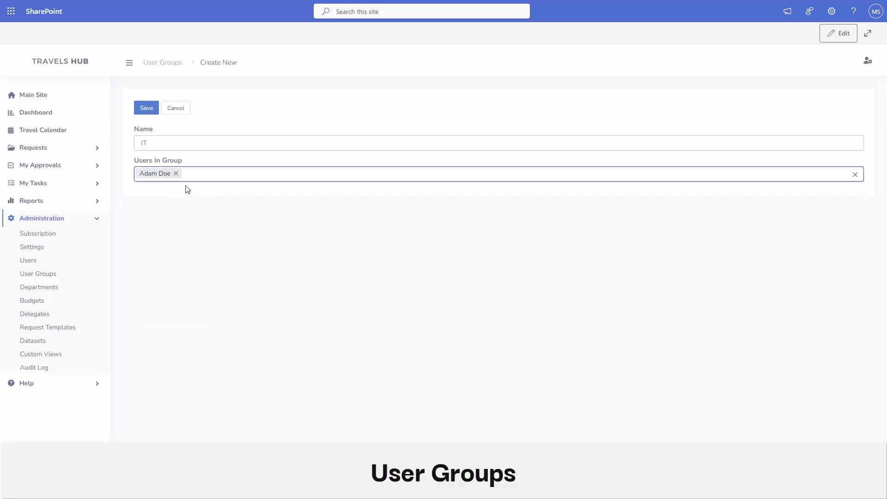
left_click(186, 182)
left_click(182, 196)
left_click(147, 109)
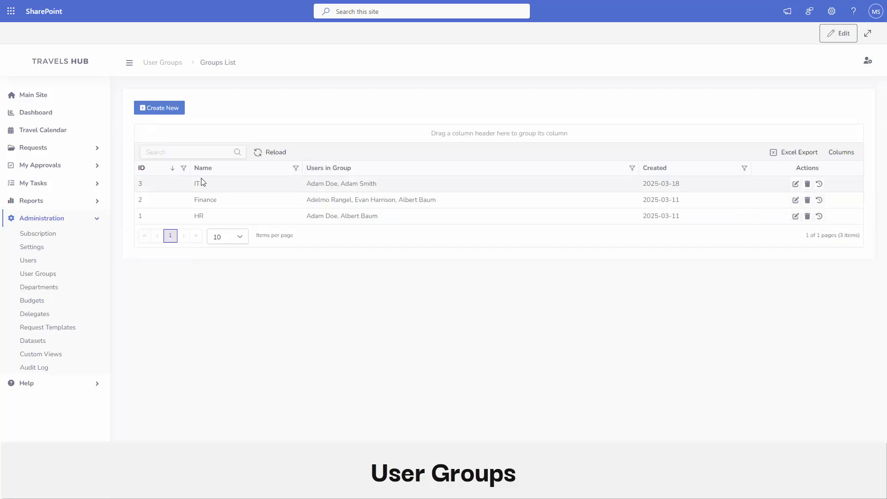
Edit the Pre-Travel Request template, switch its Template Managers to Selected Groups and look over the selectable groups
left_click(31, 329)
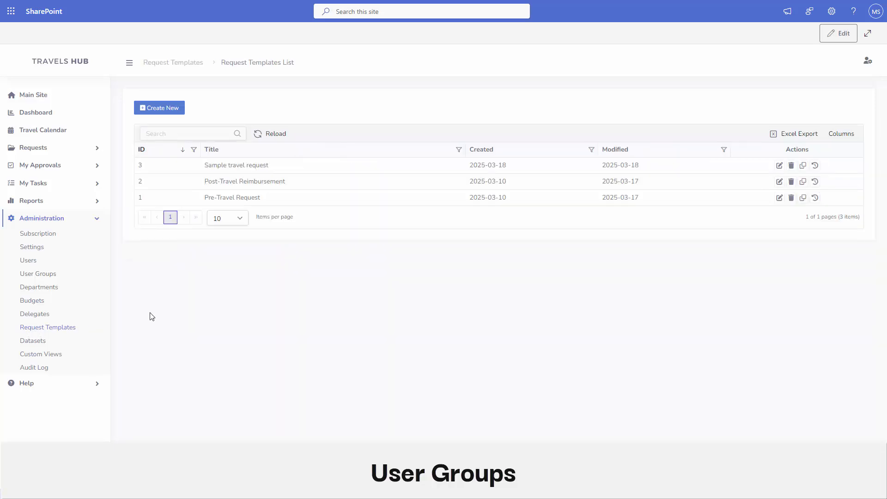
left_click(779, 198)
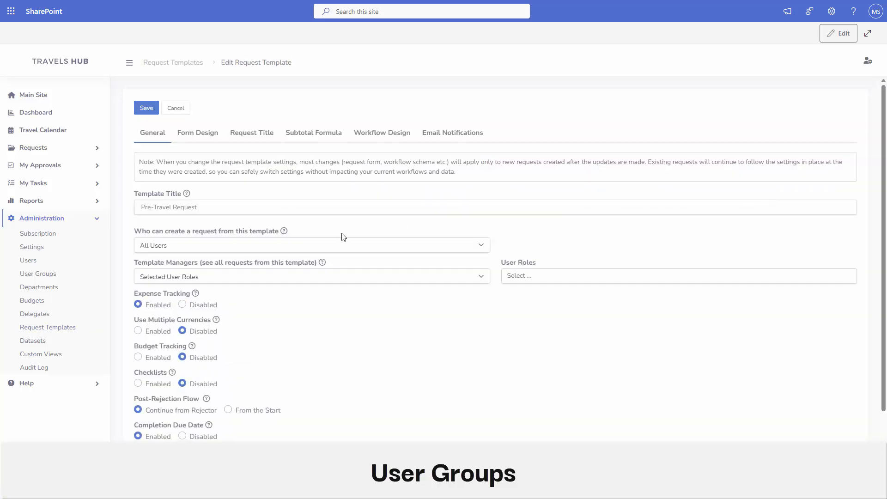
left_click(341, 276)
left_click(172, 322)
left_click(532, 276)
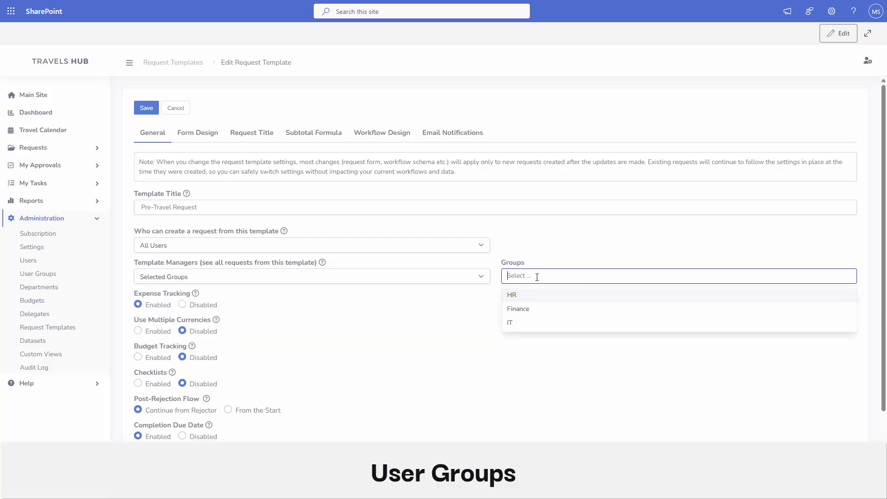
Try assigning the Manager Approval workflow stage to a Selected Group, and cancel both the stage and the template edits
left_click(388, 137)
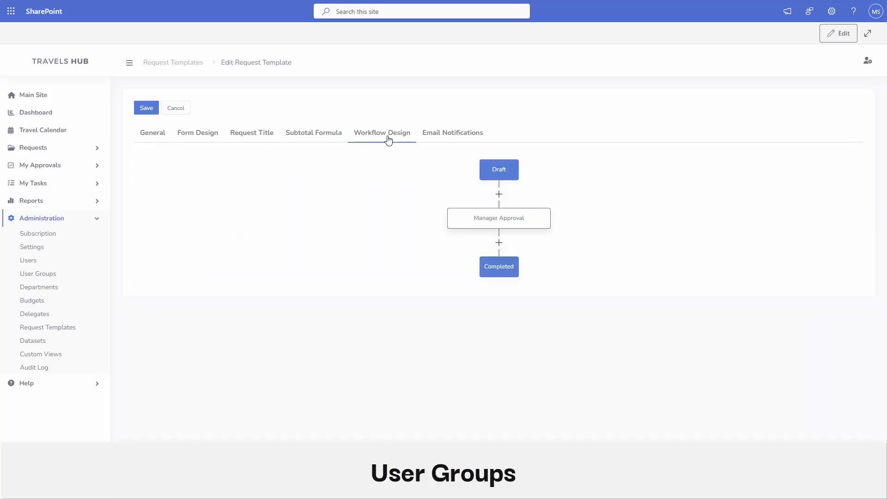
left_click(493, 216)
left_click(730, 87)
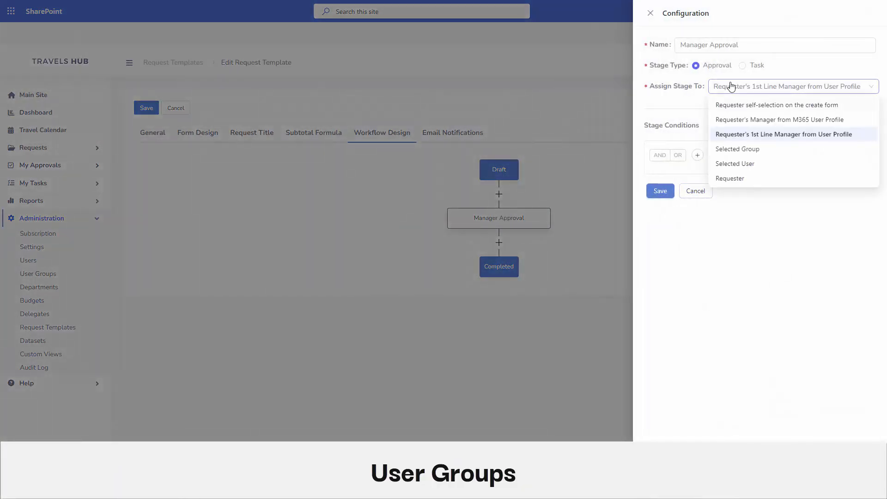
left_click(747, 150)
left_click(716, 107)
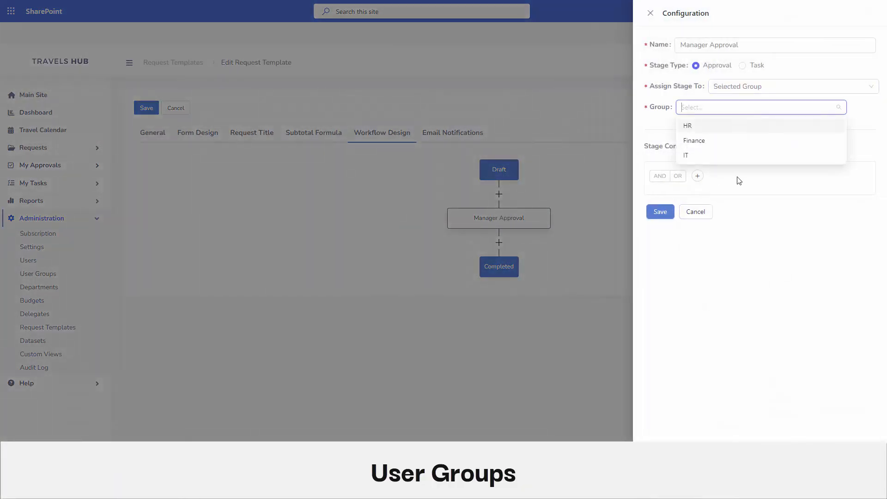
left_click(691, 211)
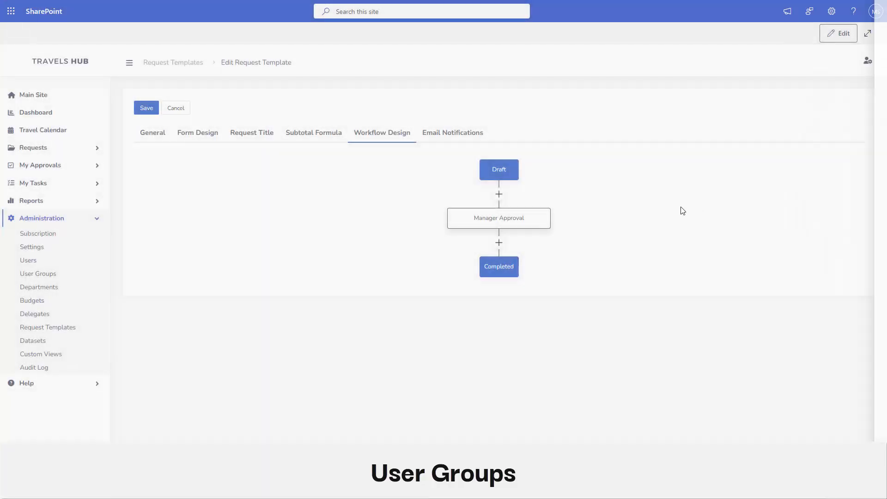
left_click(174, 109)
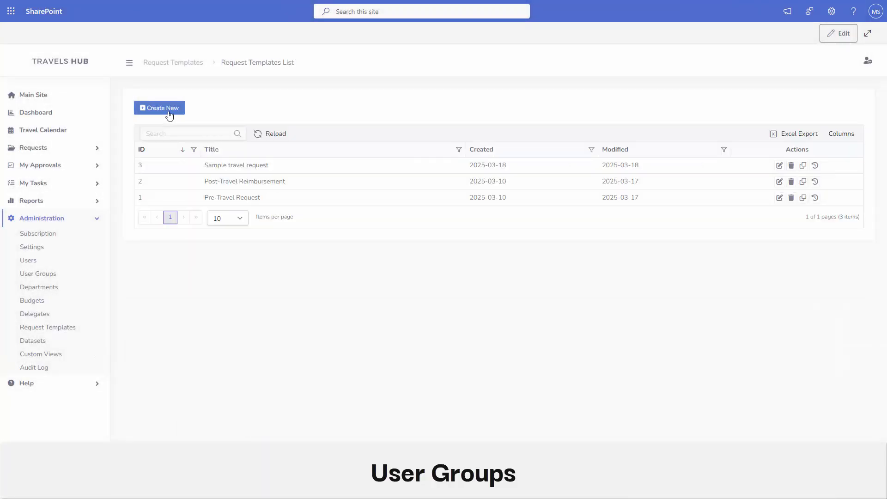
Start a new custom view named Requests From IT Department
left_click(40, 354)
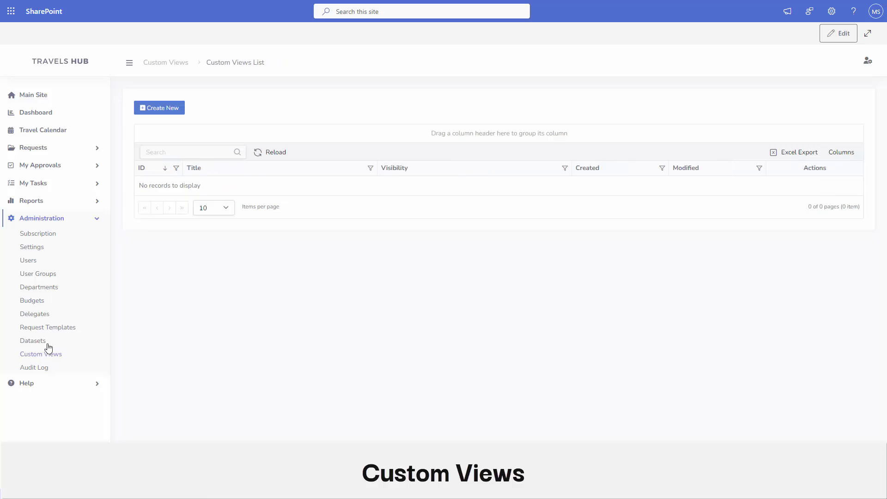
left_click(163, 109)
type("Requests From IT Department")
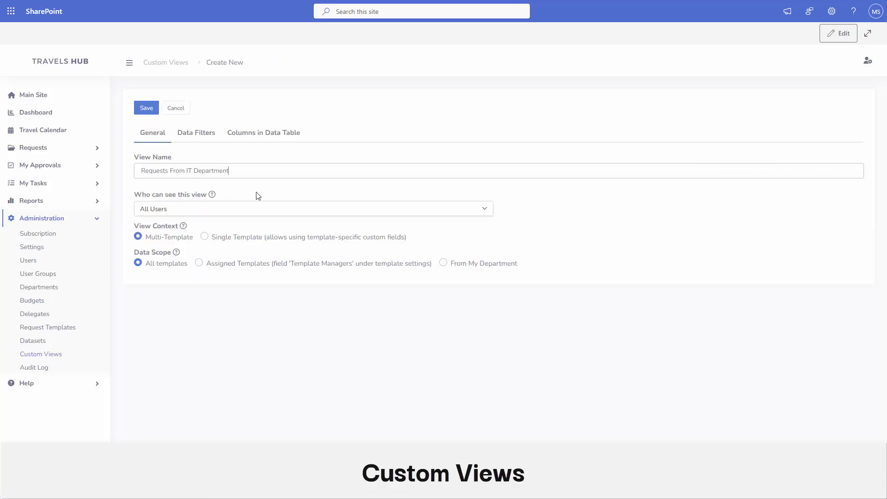
Try the Single Template view context, look at its request template choices and return to Multi-Template
left_click(204, 237)
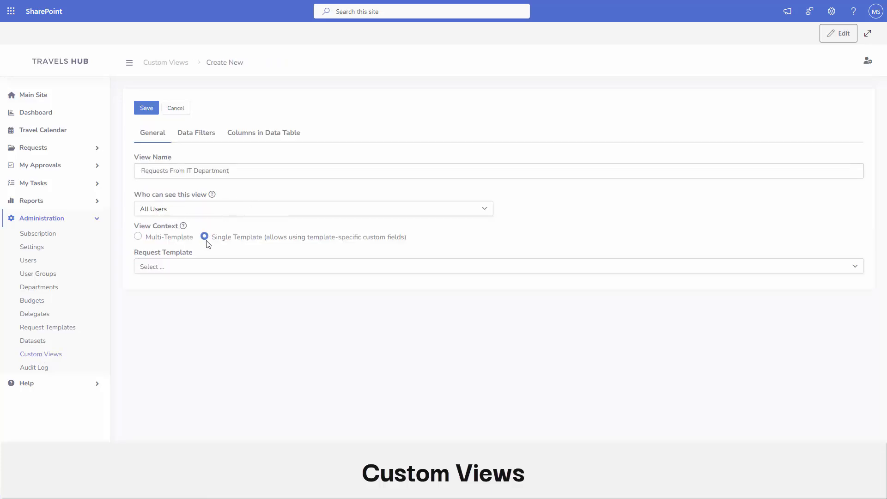
left_click(206, 264)
left_click(206, 257)
left_click(139, 237)
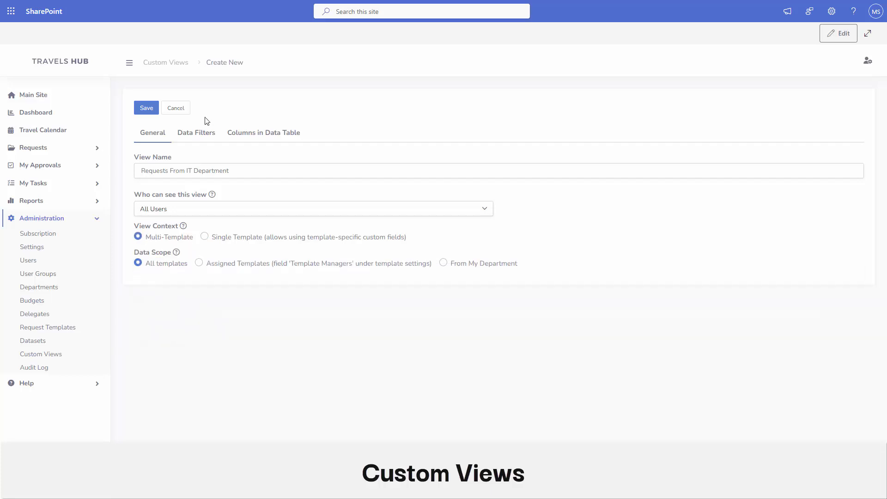
Add a data filter condition to the custom view: Department Equal IT
left_click(204, 136)
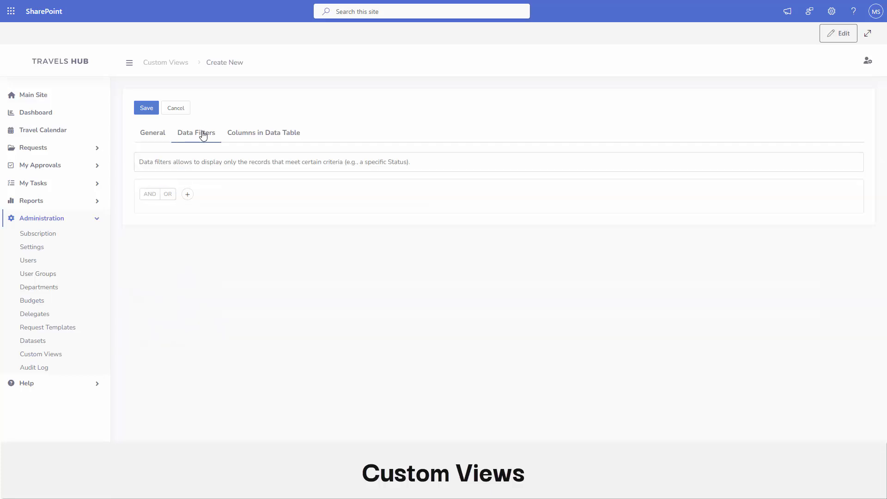
left_click(187, 194)
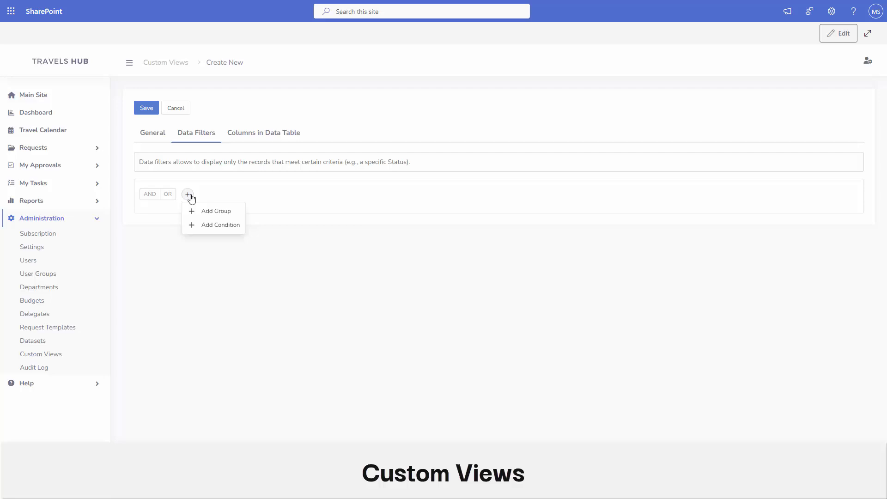
left_click(217, 227)
left_click(219, 231)
scroll(211, 262, "down", 2)
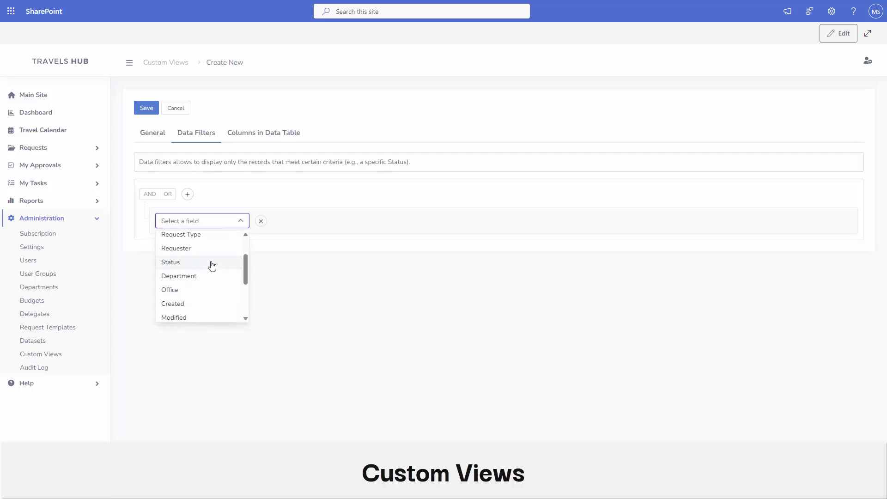
left_click(208, 276)
left_click(291, 223)
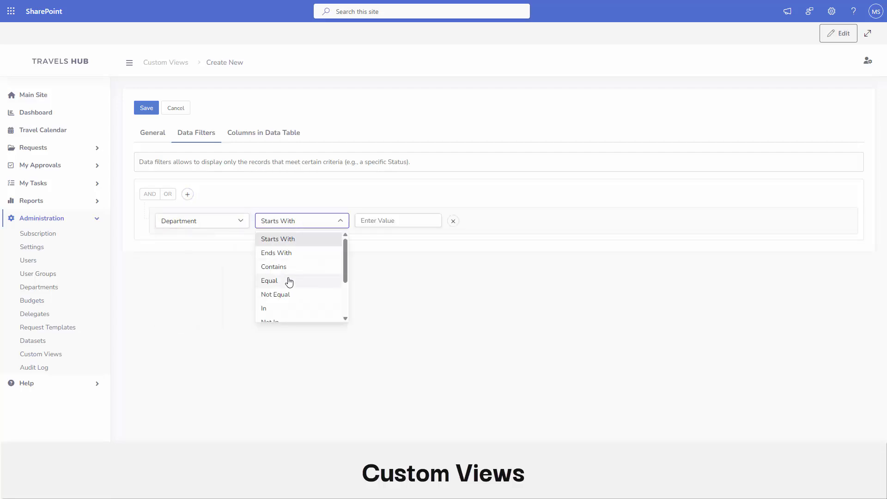
left_click(292, 279)
left_click(383, 221)
type("IT")
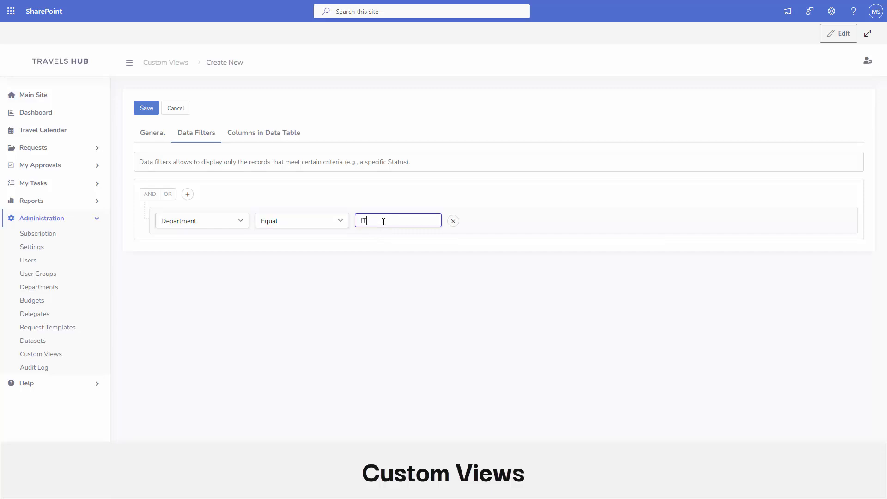
left_click(332, 204)
Add Travel Start Date, Travel End Date and Department to the view's selected columns, in that order
left_click(248, 136)
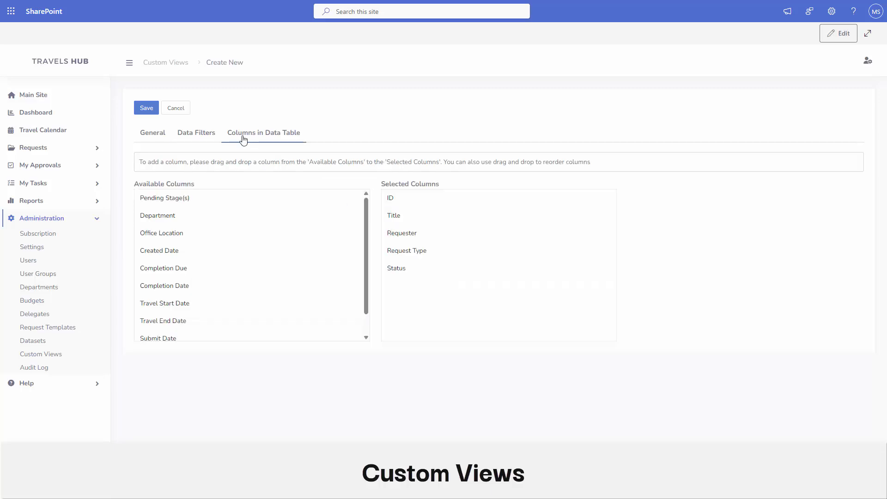
scroll(370, 259, "down", 1)
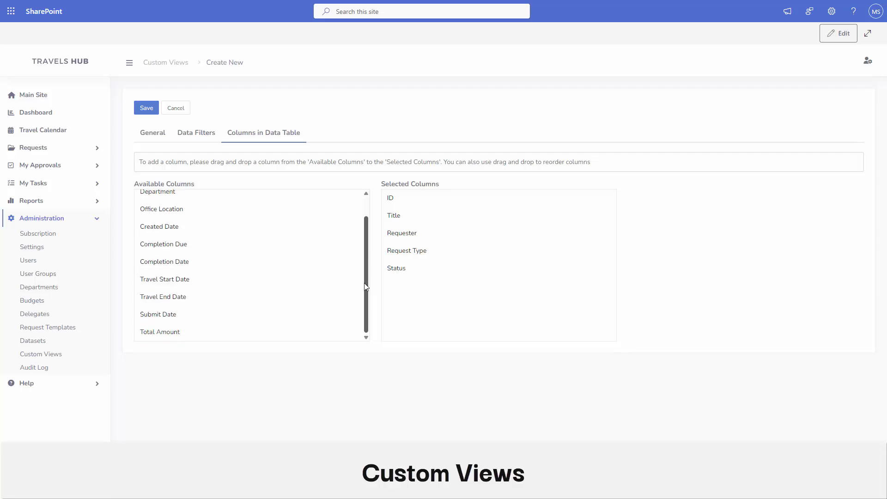
left_click_drag(200, 285, 428, 299)
left_click_drag(185, 296, 402, 320)
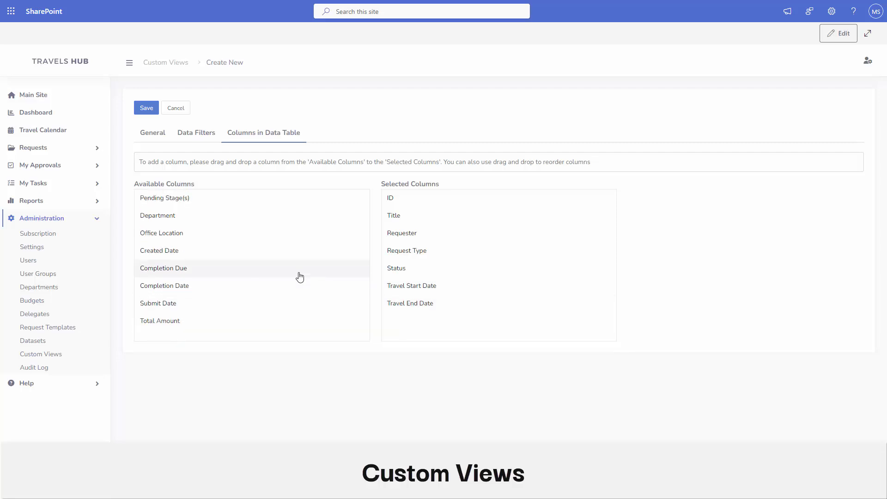
left_click_drag(196, 216, 462, 332)
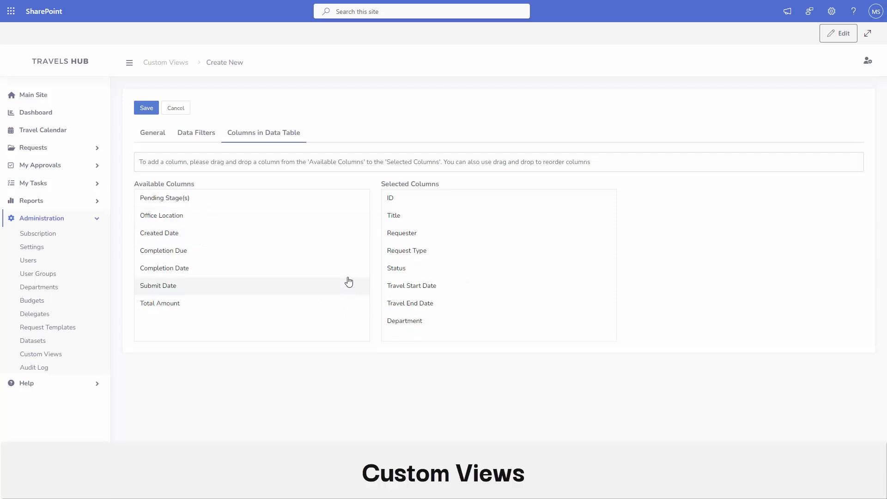
Save the custom view and open Requests From IT Department among the request lists
left_click(158, 134)
left_click(140, 114)
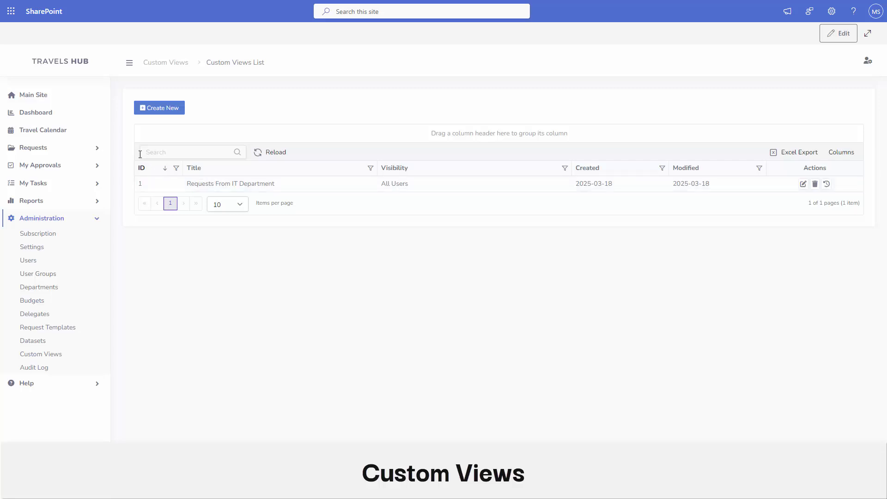
left_click(54, 150)
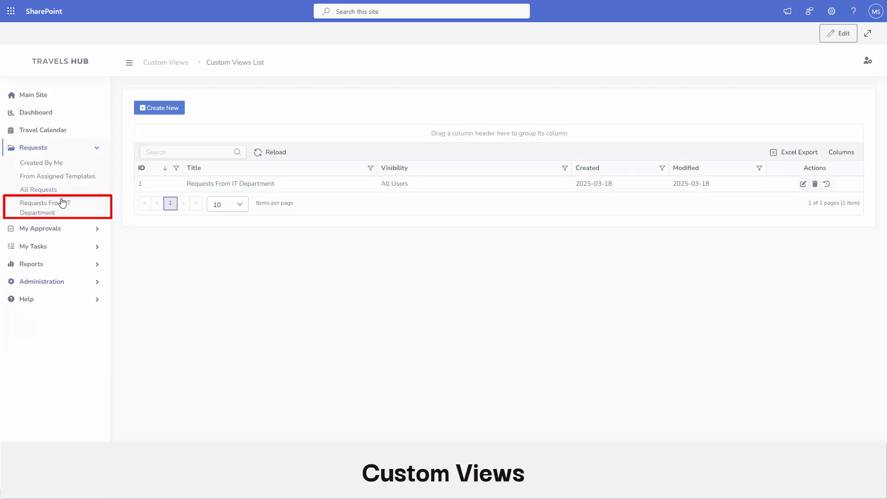
left_click(42, 209)
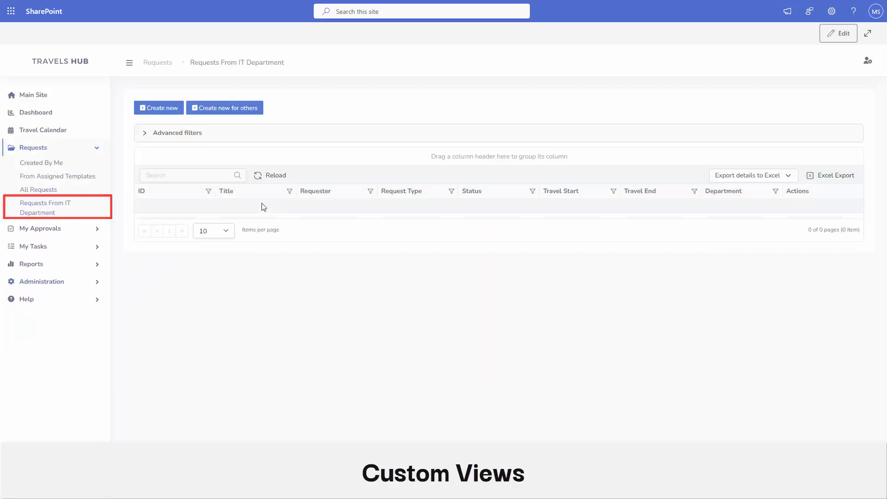
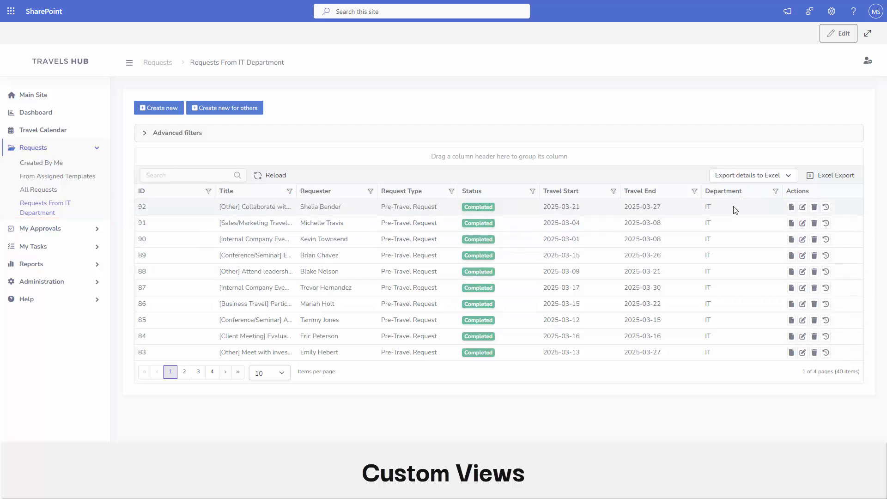
Start a new budget in the administration area and name it IT Team Travel Budget 2025
left_click(42, 282)
left_click(40, 302)
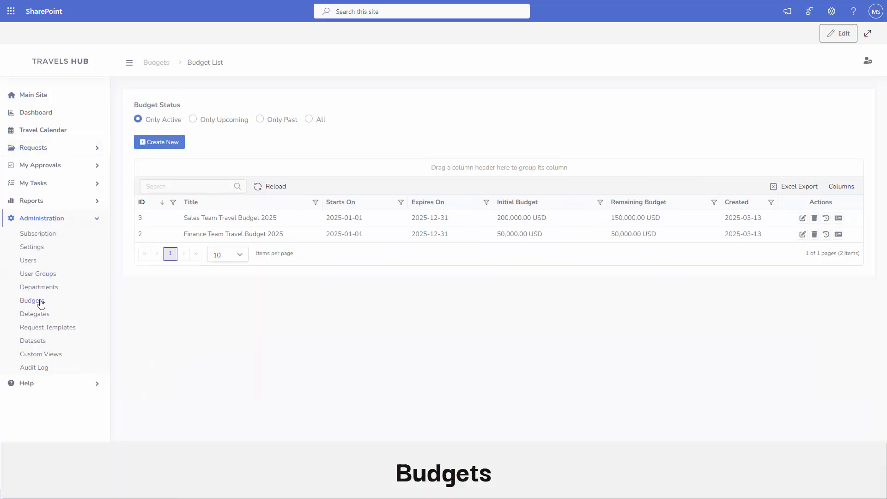
left_click(162, 143)
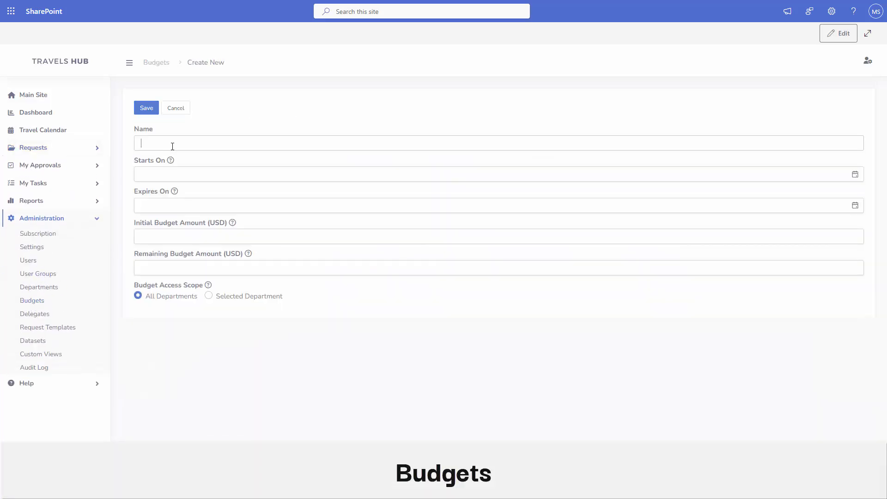
type("IT Team Travel Budget 2025")
Set the budget's start date to 2025-01-01 and its expiry date to 2025-12-31
left_click(174, 174)
left_click(166, 193)
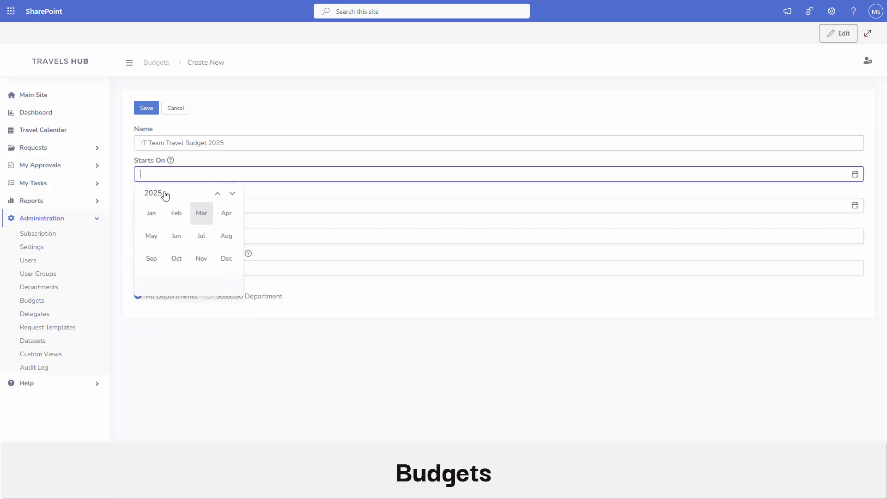
left_click(151, 213)
left_click(176, 223)
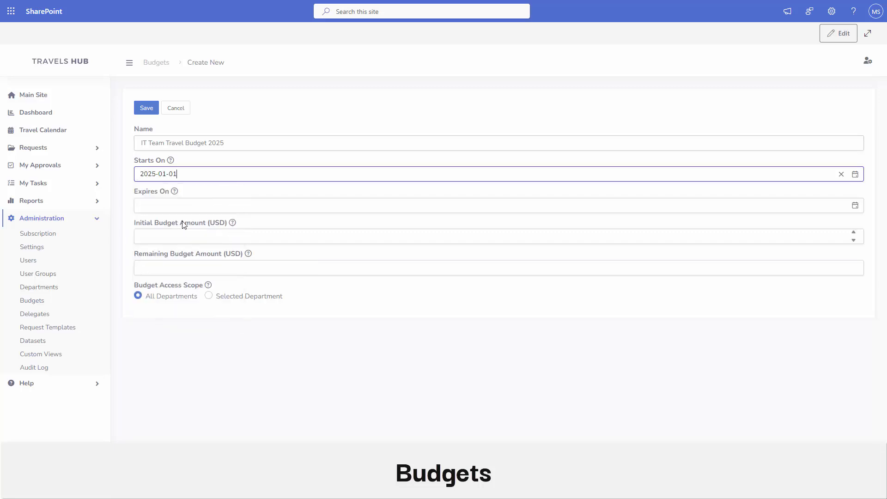
left_click(188, 206)
left_click(174, 224)
left_click(228, 296)
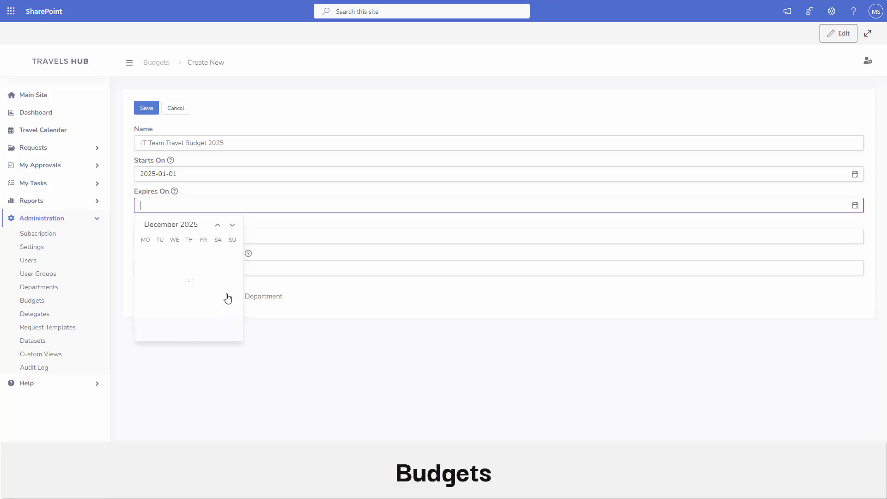
left_click(179, 308)
Set the initial and remaining budget amounts to 1000 USD, limit the access scope to the IT department, and save the budget
left_click(177, 233)
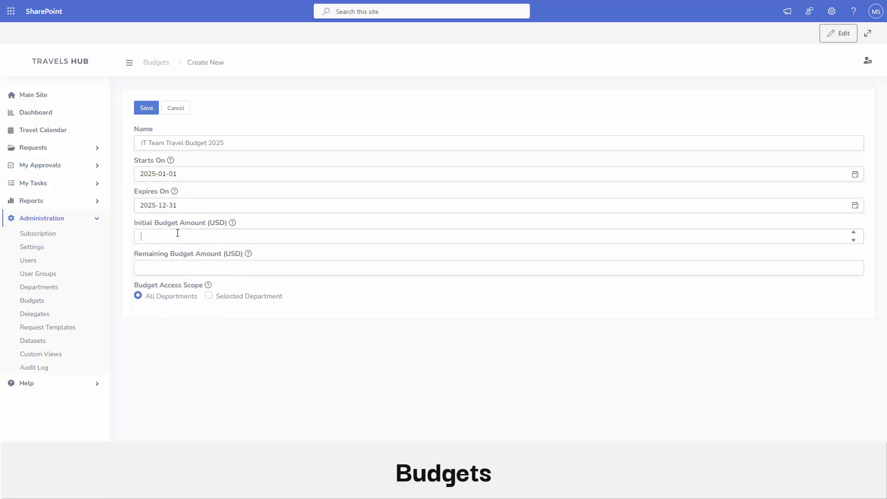
type("1000")
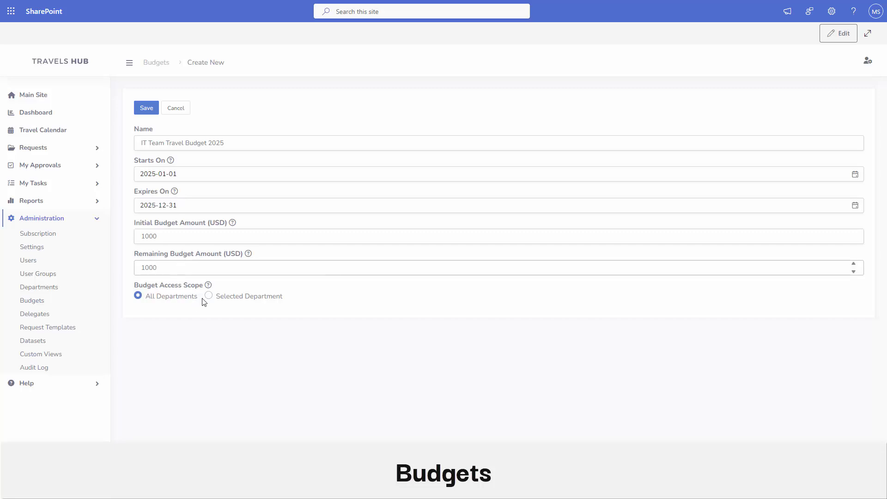
left_click(208, 296)
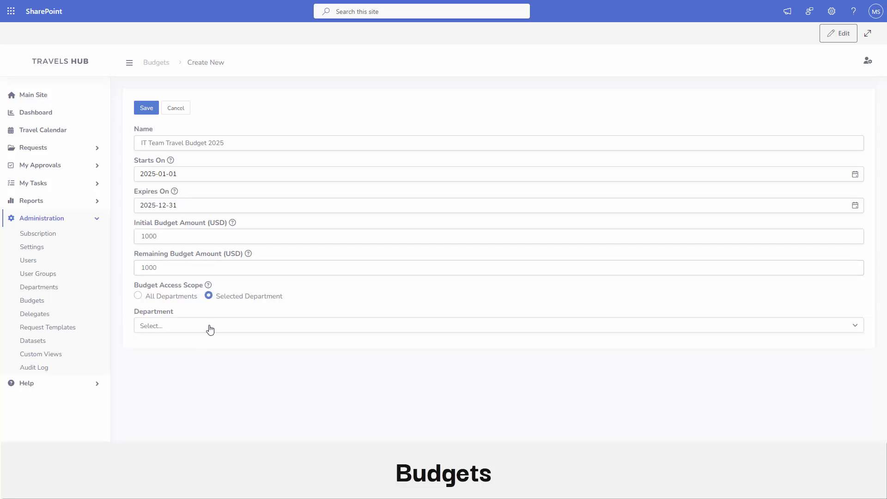
left_click(208, 327)
left_click(165, 364)
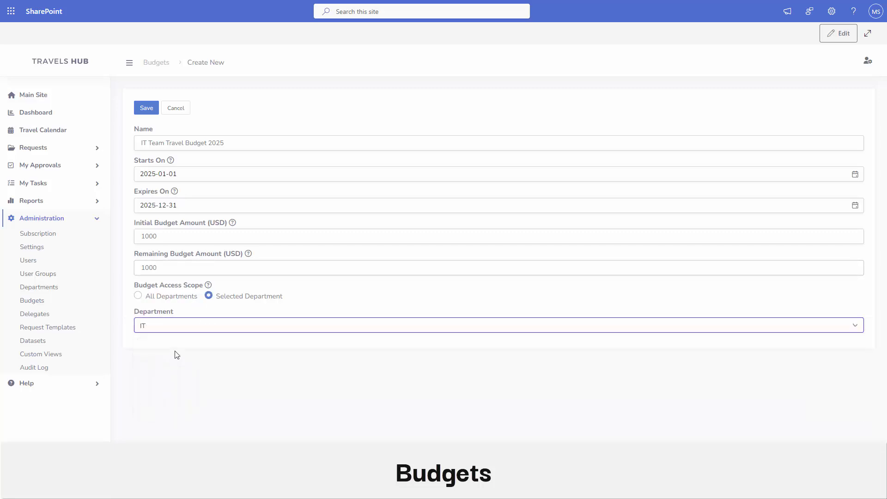
left_click(147, 109)
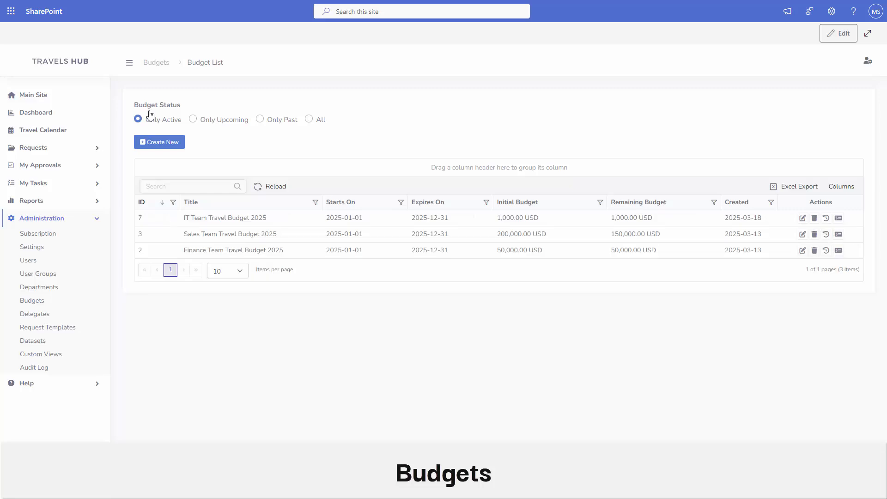
Enable Budget Tracking in the Pre-Travel Request template and save the template
left_click(68, 328)
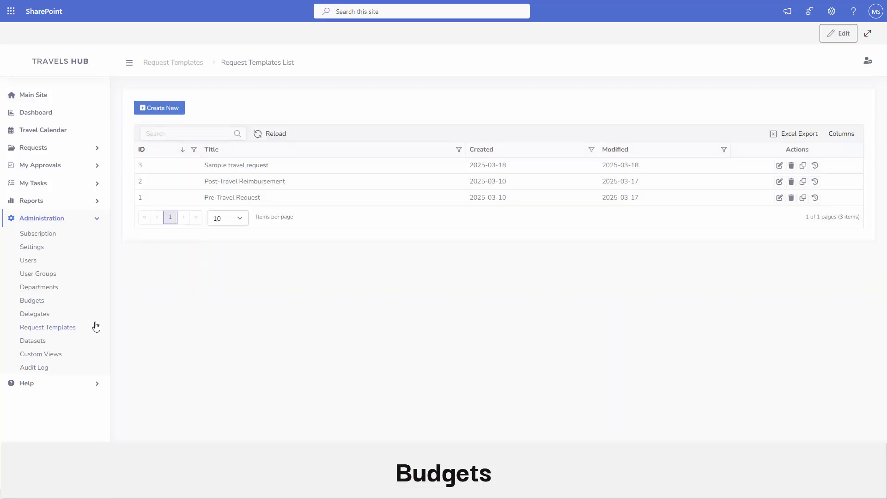
left_click(777, 199)
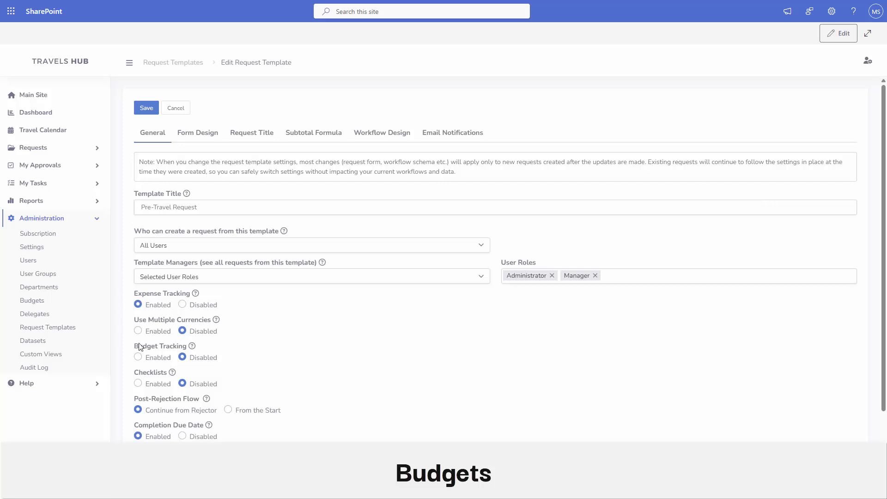
left_click(138, 358)
left_click(144, 112)
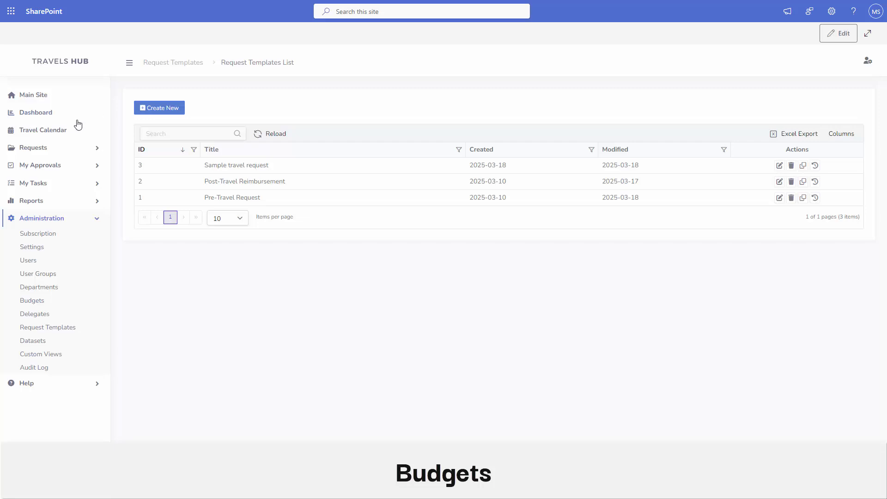
Start a new Pre-Travel Request, check which budgets the Expected Expenses table offers, and cancel the request
left_click(43, 149)
left_click(43, 162)
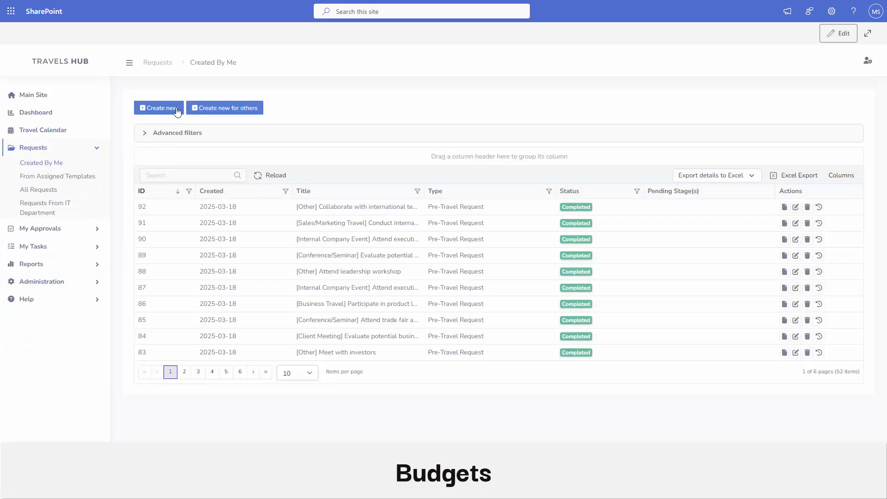
left_click(168, 110)
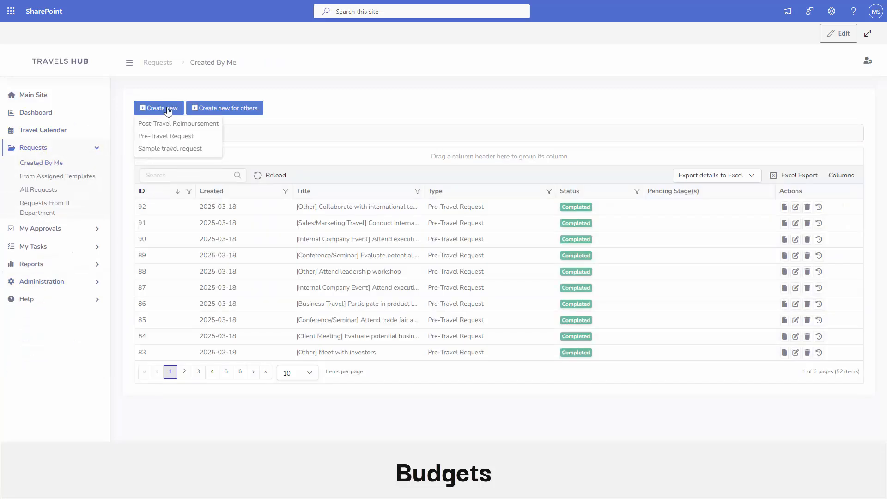
left_click(167, 137)
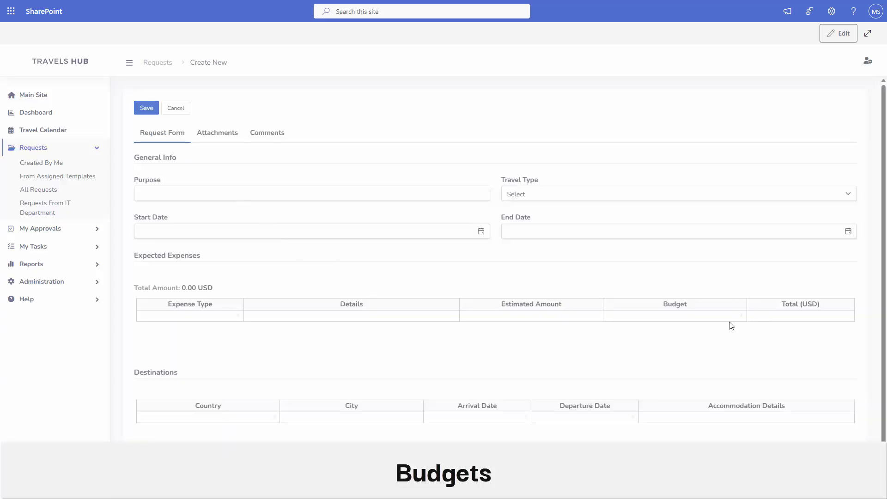
left_click(741, 318)
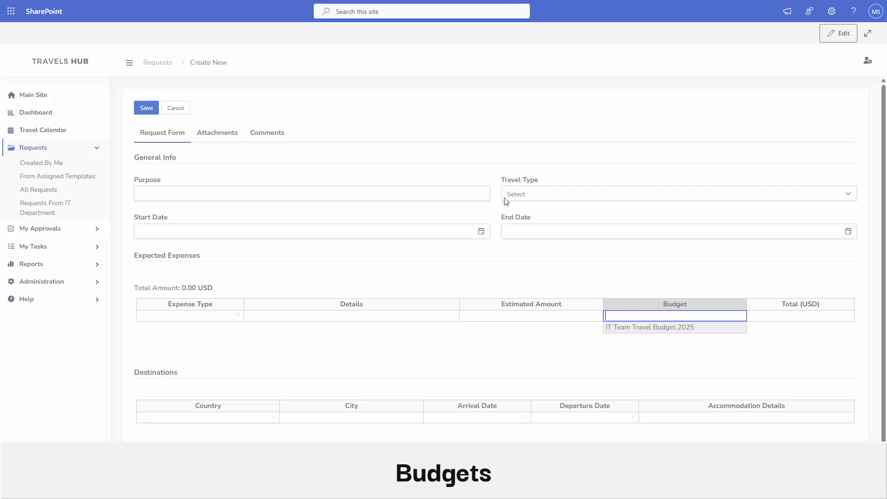
left_click(176, 109)
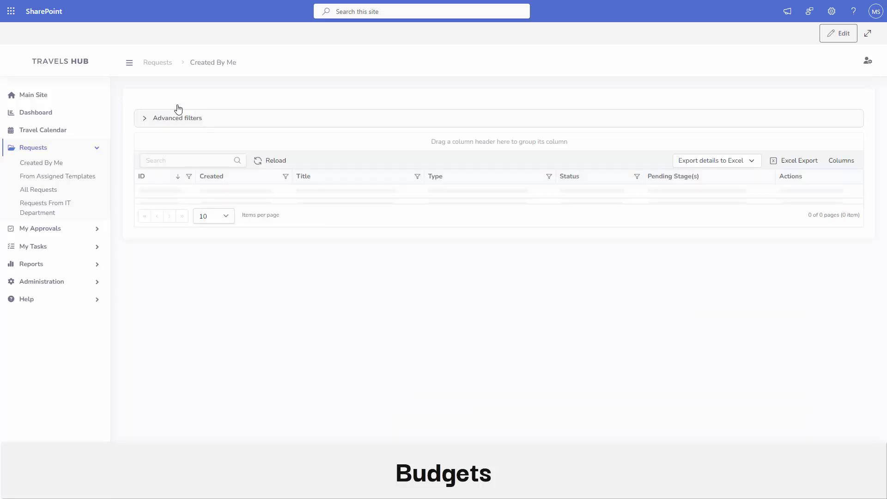
Create a dataset named Vendors in the administration area and open its entries list
left_click(53, 281)
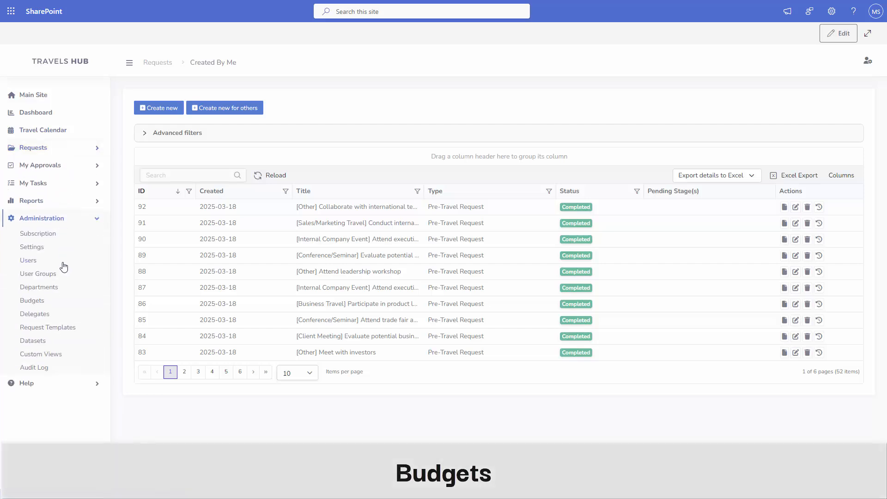
left_click(33, 341)
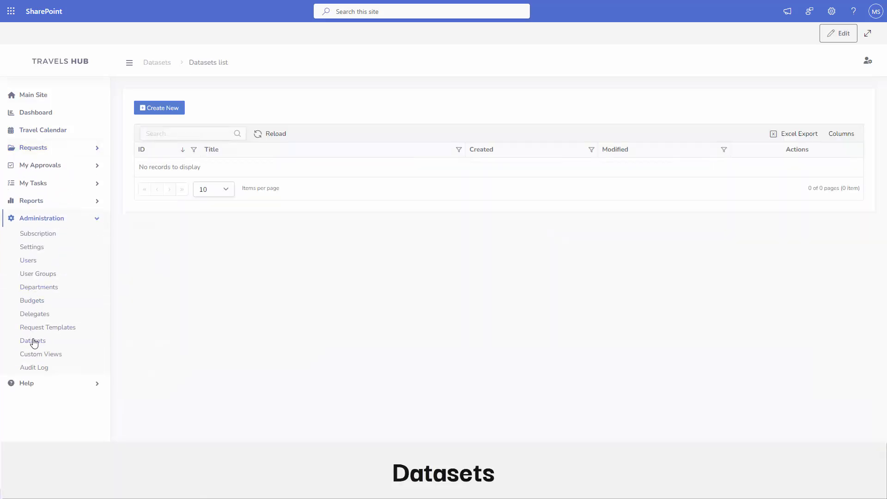
left_click(174, 111)
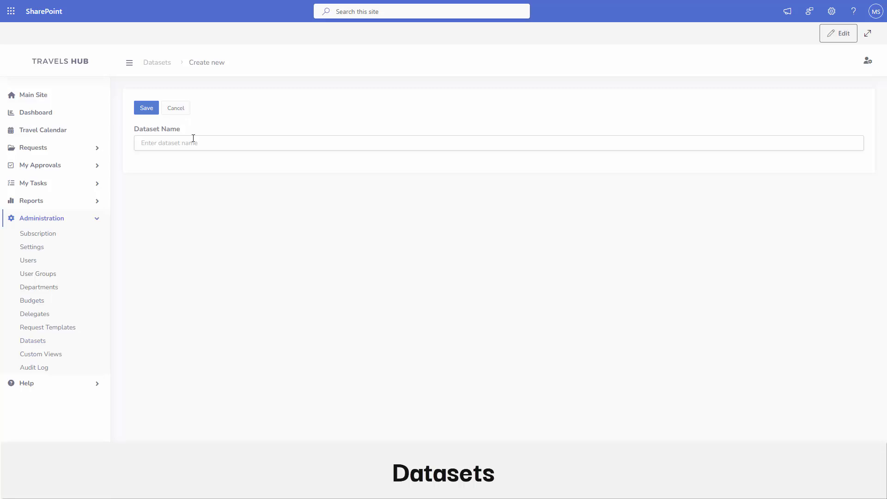
type("Vendors")
left_click(145, 108)
left_click(213, 168)
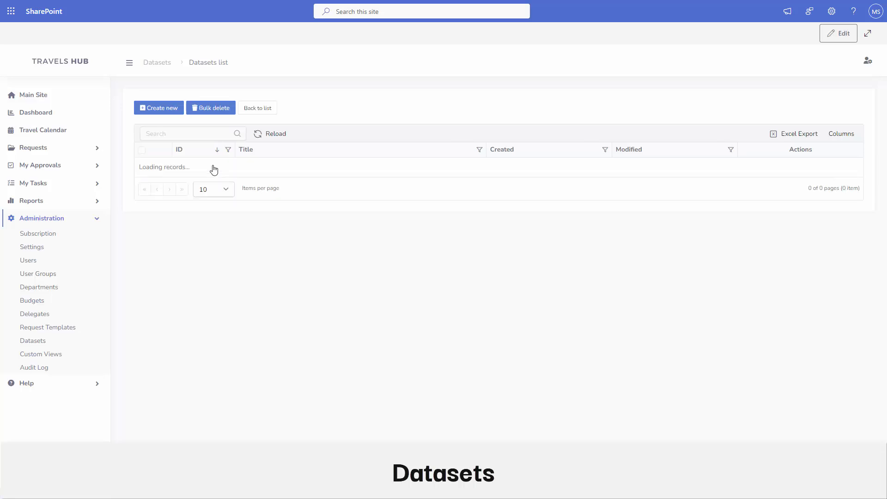
Bulk import the copied list of vendor names, from American Airlines to CWT (Carlson Wagonlit Travel), into the Vendors dataset and return to its list
left_click(167, 112)
left_click(173, 136)
left_click(189, 170)
key("ctrl+v")
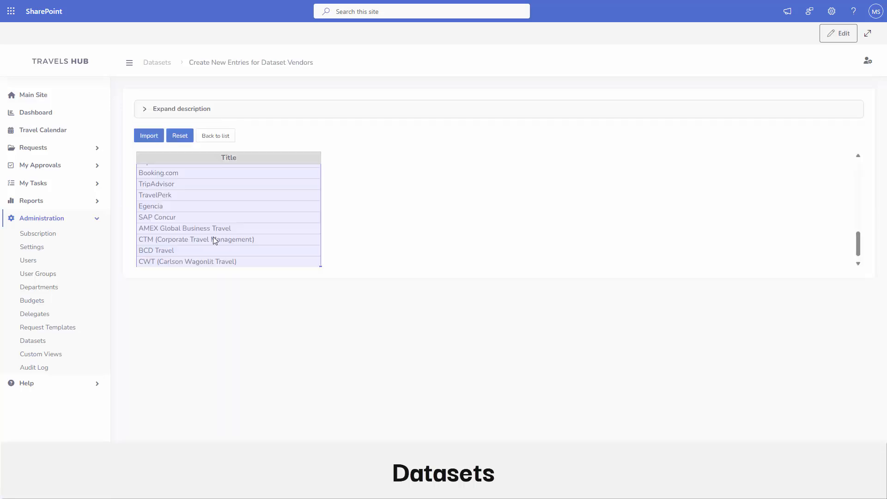
scroll(198, 204, "up", 5)
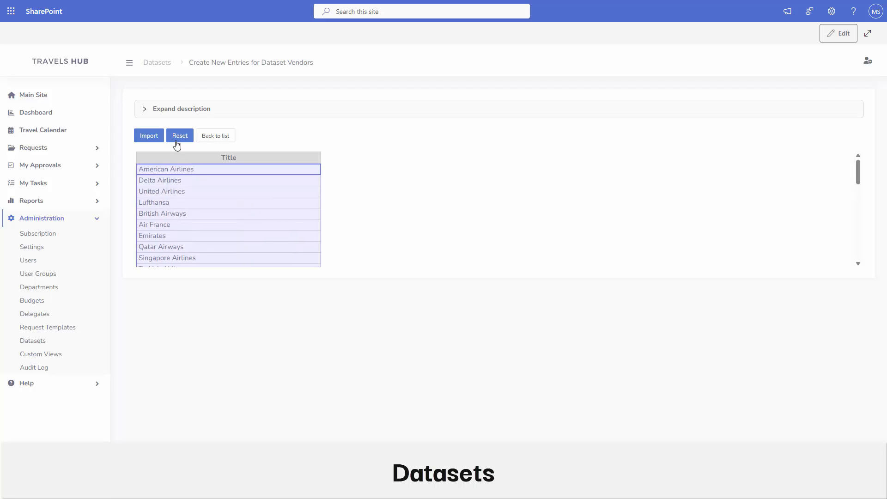
left_click(159, 141)
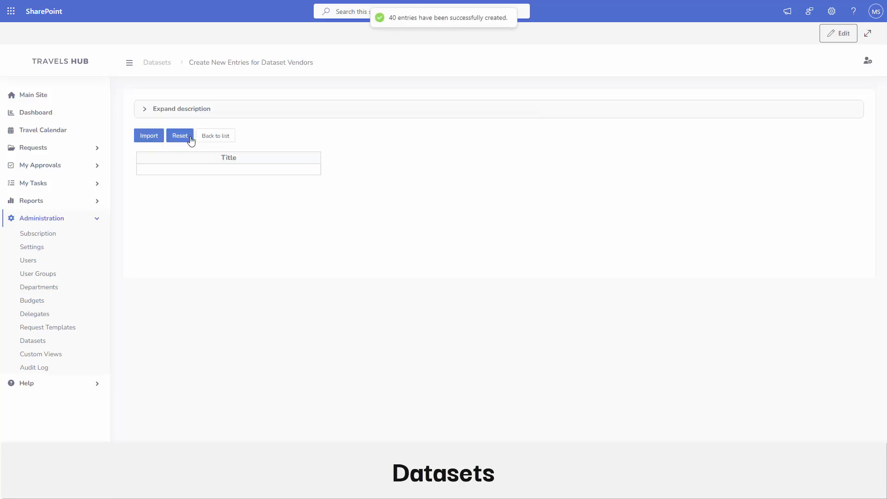
left_click(215, 138)
Add a column named Vendor to the Expected Expenses data table in the Pre-Travel Request template's form design
left_click(48, 327)
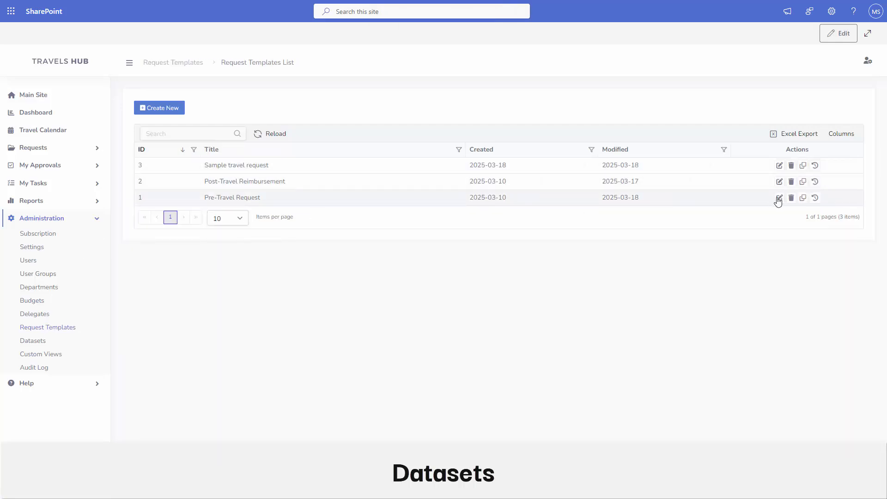
left_click(780, 199)
left_click(213, 132)
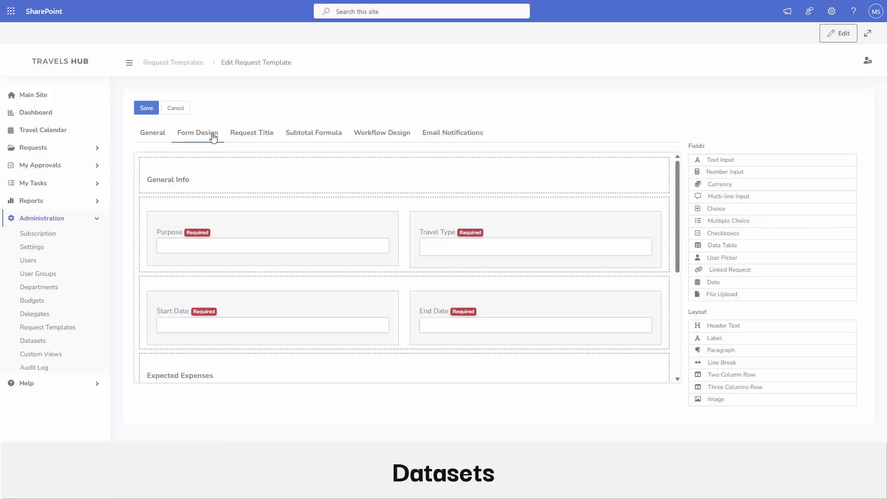
scroll(467, 232, "down", 5)
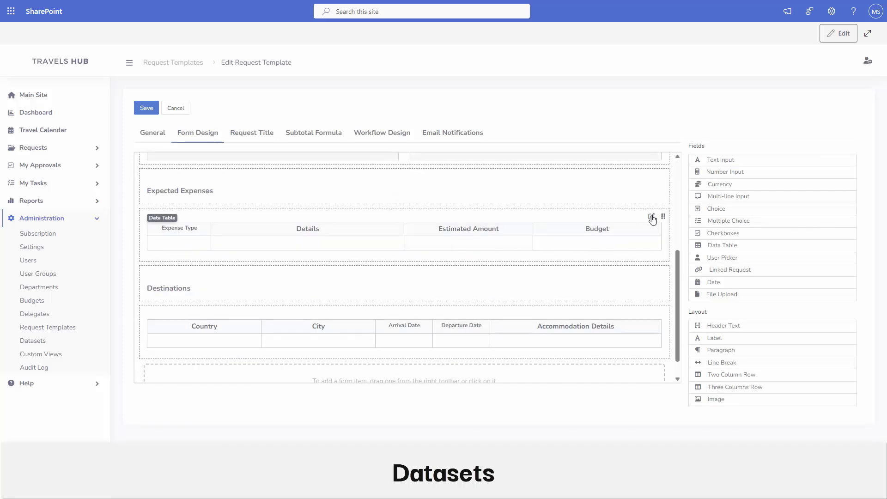
left_click(653, 219)
left_click(61, 149)
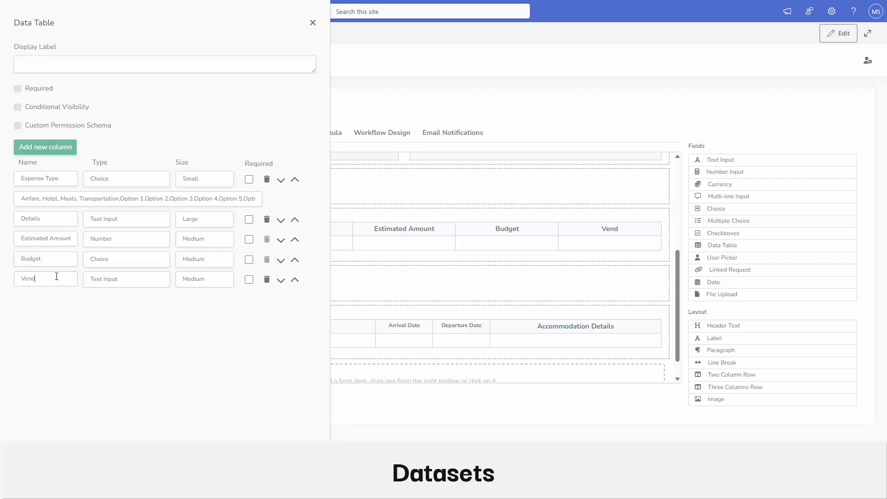
Set the Vendor column's type to Choice from Dataset, link it to the Vendors dataset, and save the template
left_click(94, 279)
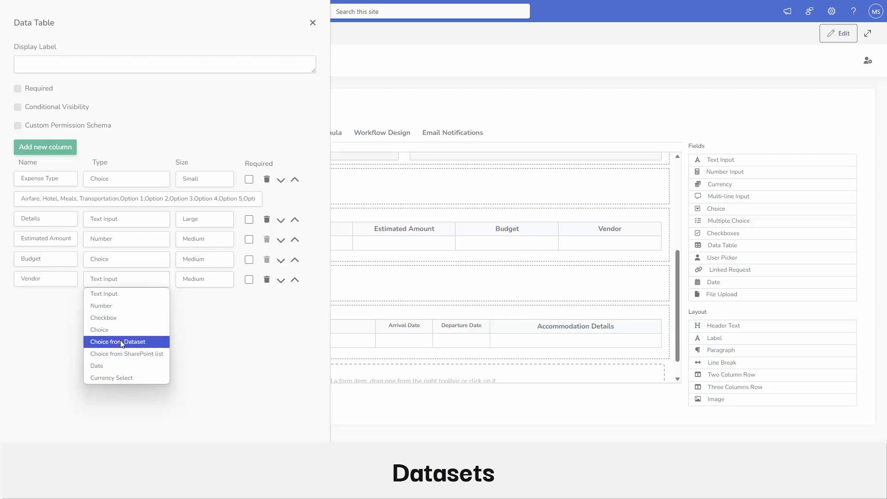
left_click(118, 341)
left_click(88, 300)
left_click(71, 326)
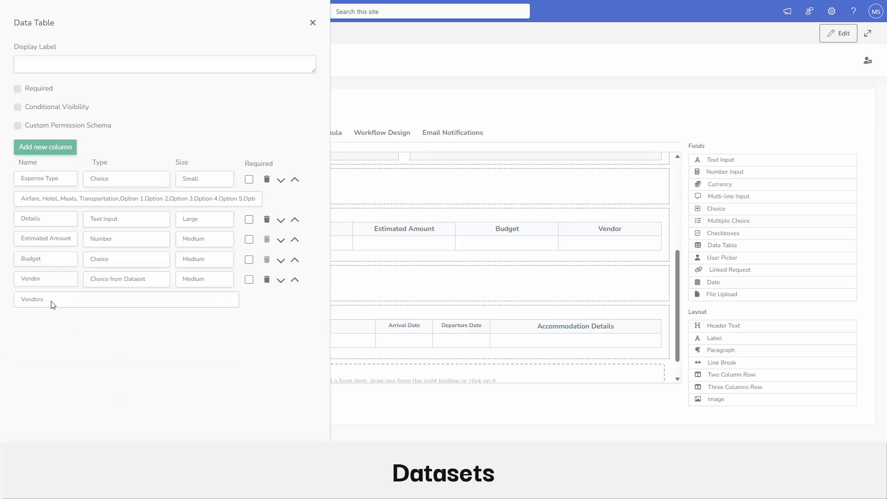
left_click(313, 23)
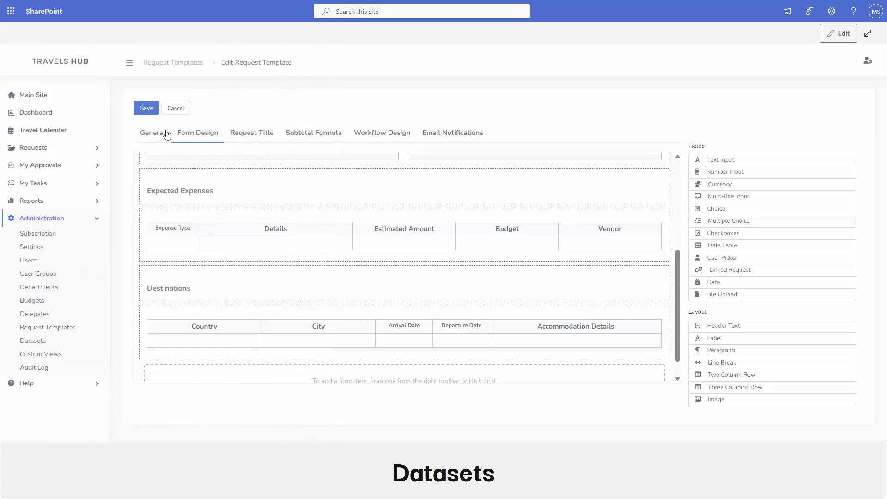
left_click(162, 134)
left_click(148, 108)
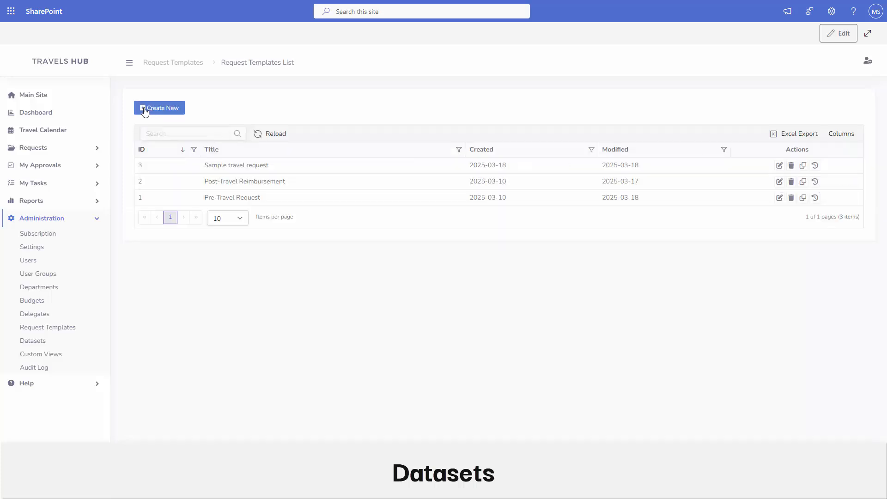
Start a new Pre-Travel Request and browse the vendor choices in the Expected Expenses table
left_click(63, 146)
left_click(45, 163)
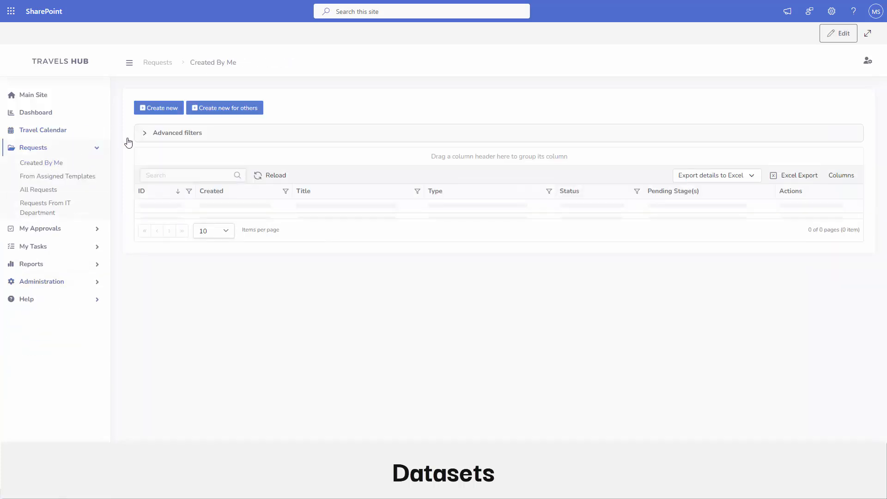
left_click(158, 111)
left_click(164, 135)
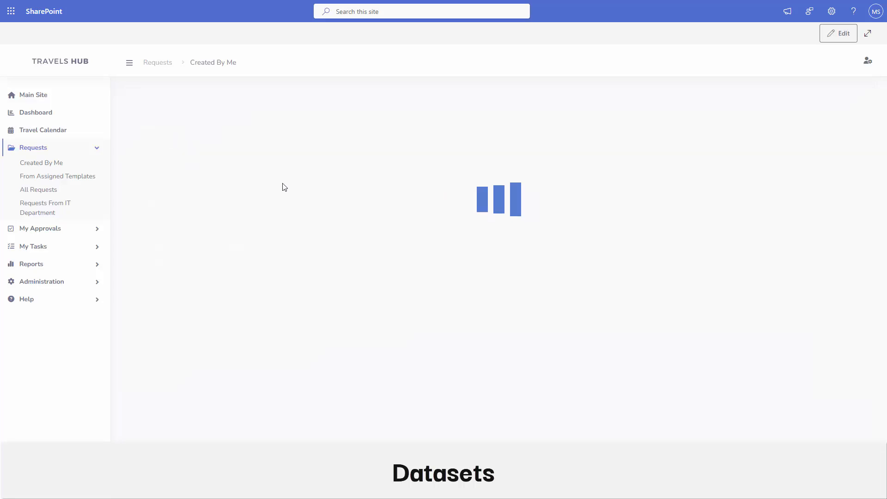
left_click(760, 317)
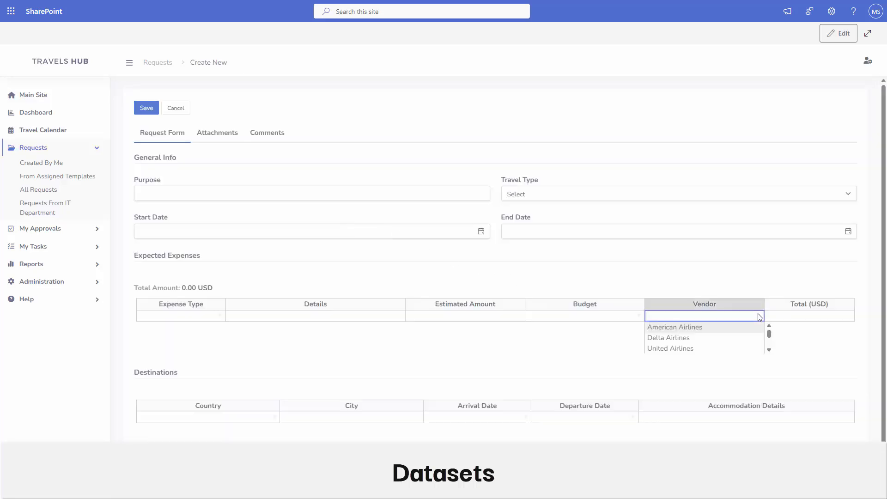
scroll(745, 327, "down", 4)
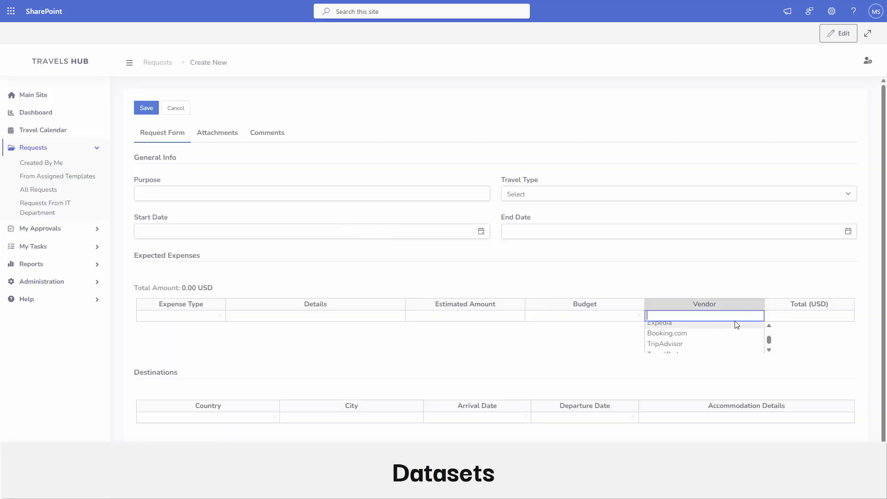
Cancel the new request and export the details of the Pre-Travel Requests in the Created By Me list to Excel
left_click(656, 295)
left_click(182, 112)
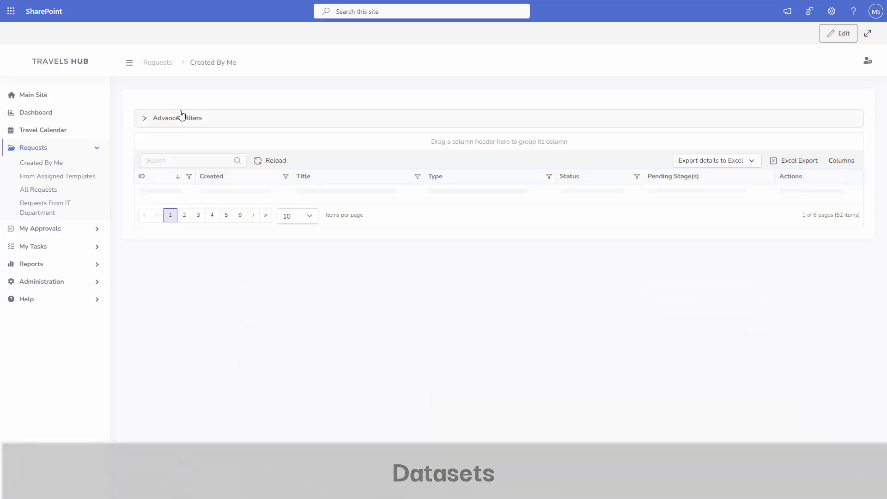
left_click(710, 175)
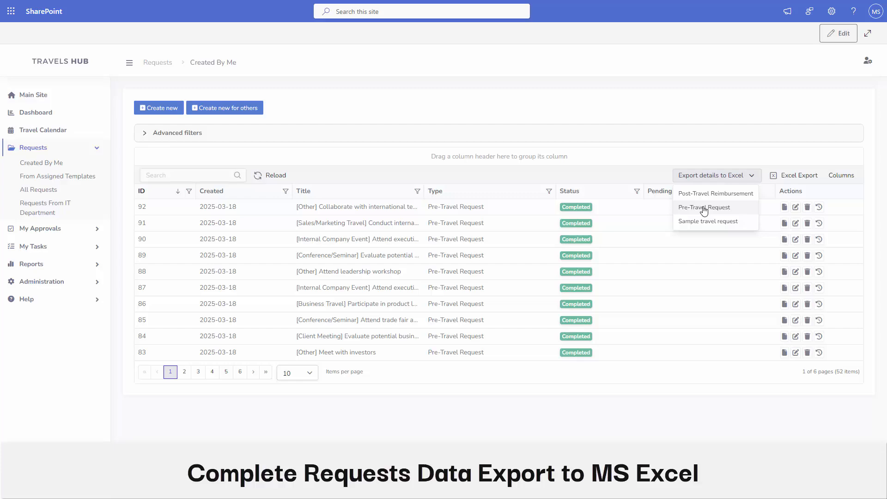
left_click(705, 208)
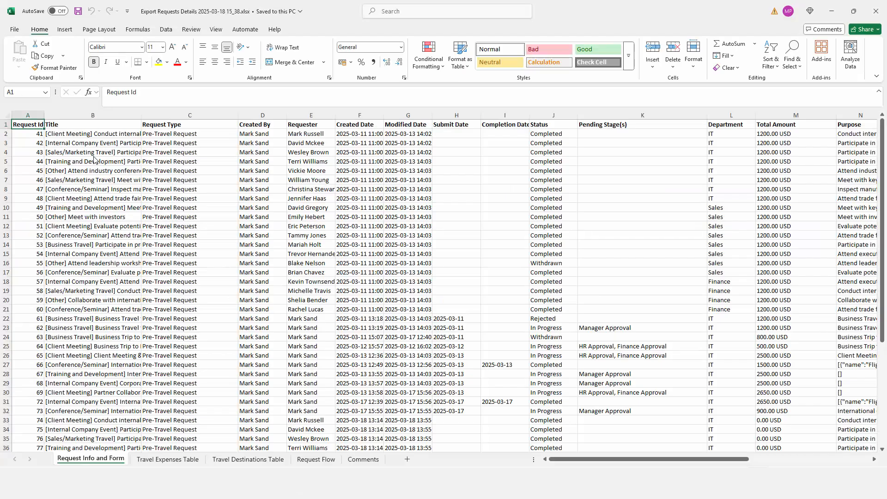
Review the exported workbook in Excel, going through the Request Info and Form, Travel Expenses Table, Request Flow and Comments sheets
left_click(93, 155)
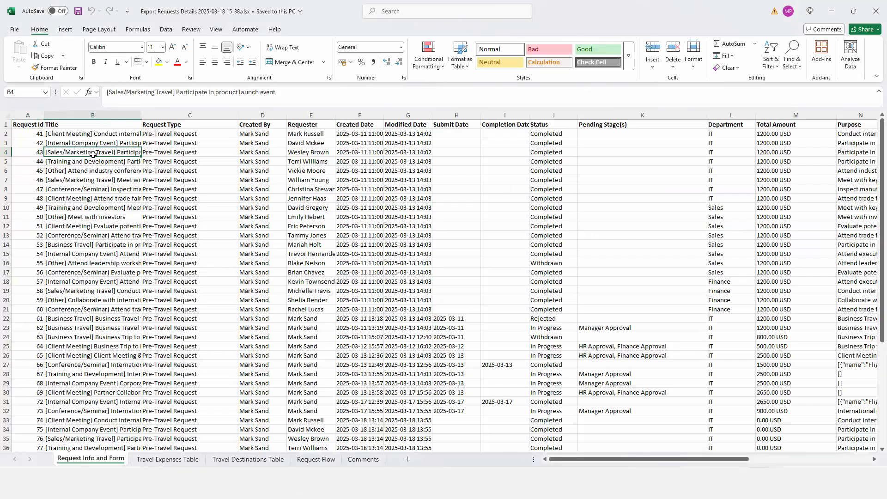
left_click(168, 459)
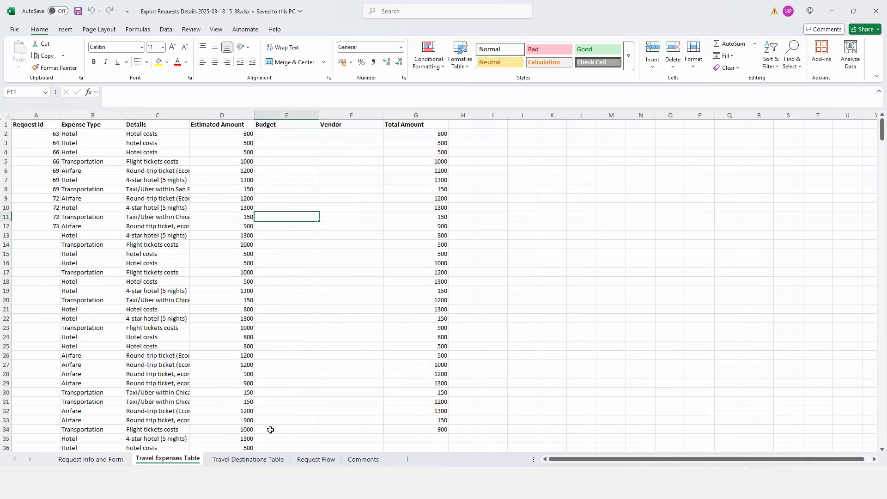
left_click(316, 460)
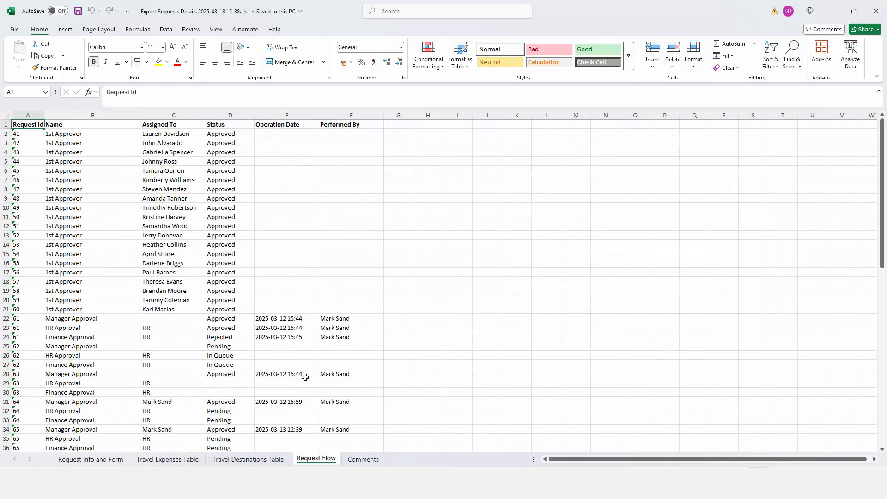
left_click(364, 459)
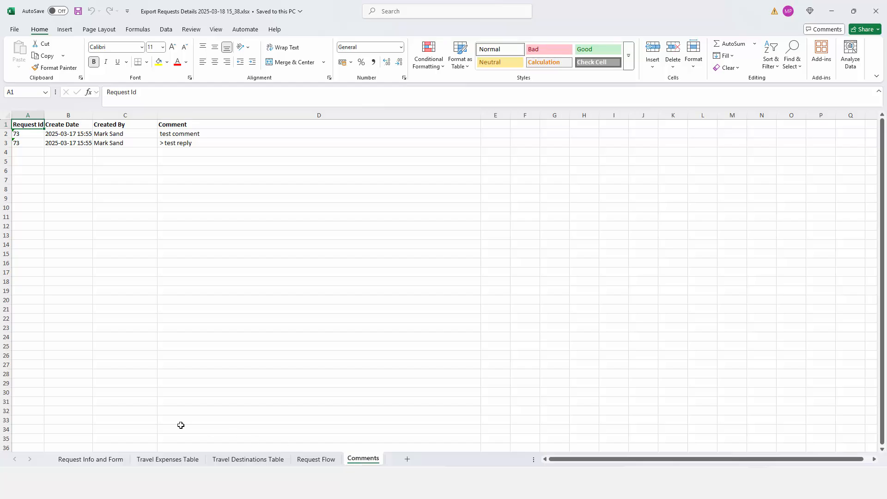
left_click(109, 460)
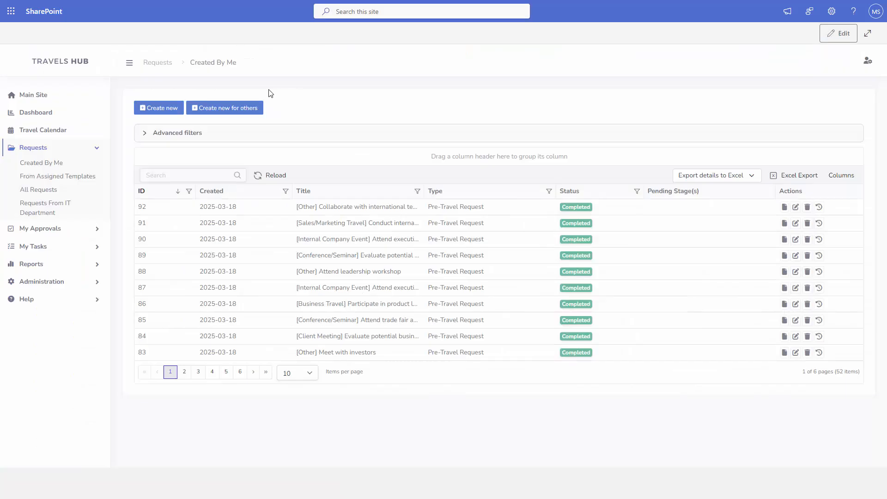
Open the Travels Hub Audit Log and filter Operation Type to entries starting with Deleted
left_click(42, 282)
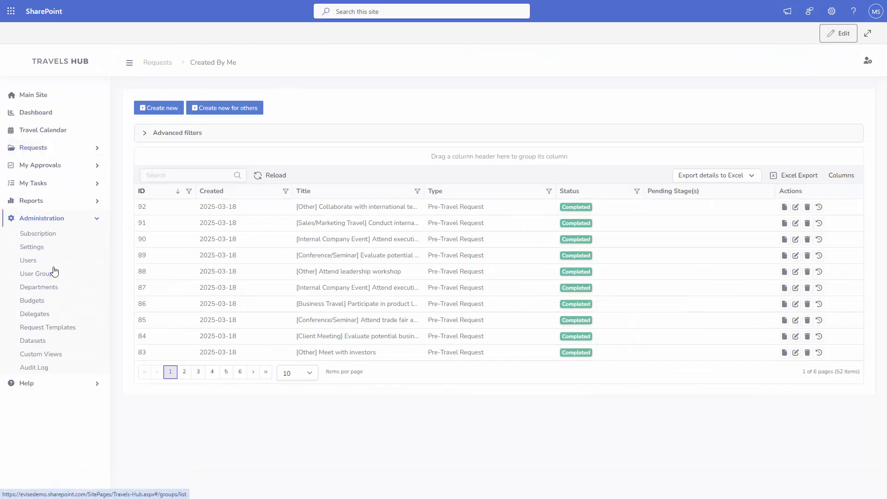
left_click(33, 368)
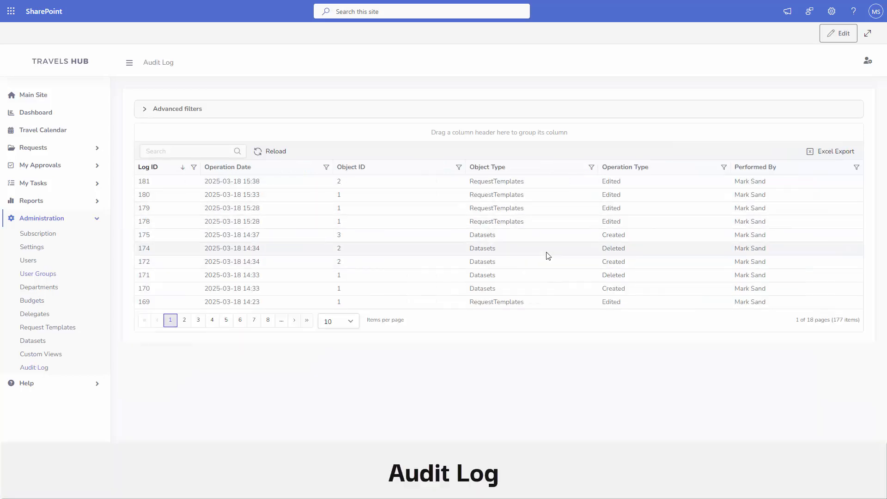
left_click(724, 167)
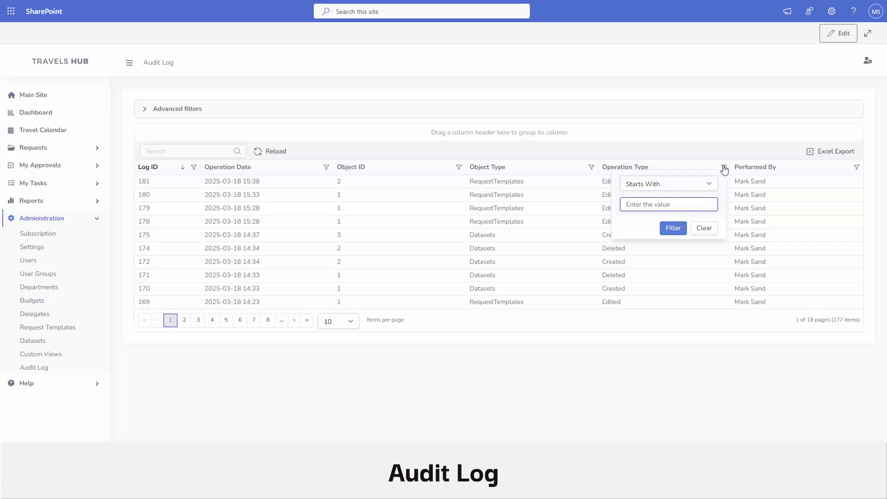
type("Deleted")
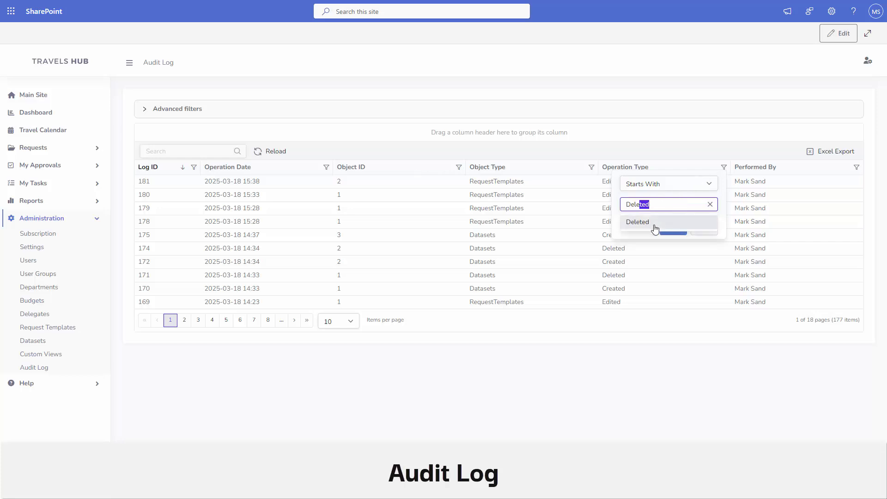
left_click(673, 223)
left_click(673, 230)
Add a filter on the audit log's Object Type so that it contains Requests
left_click(592, 167)
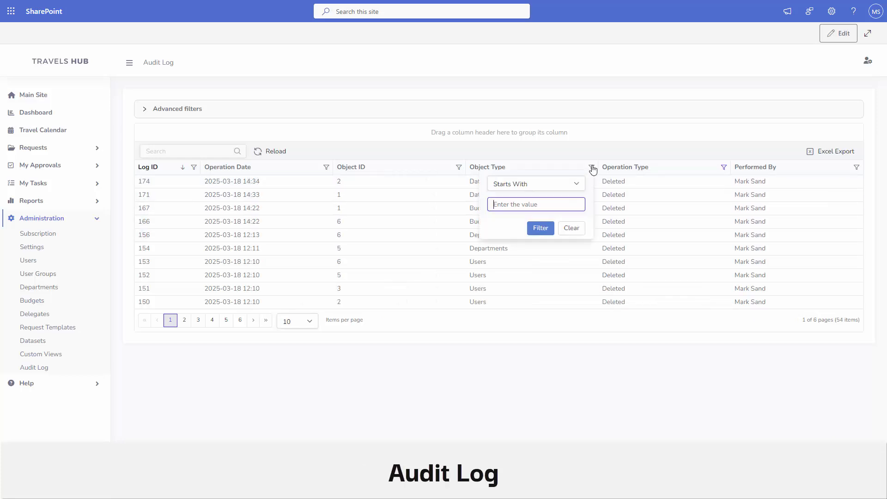
left_click(515, 184)
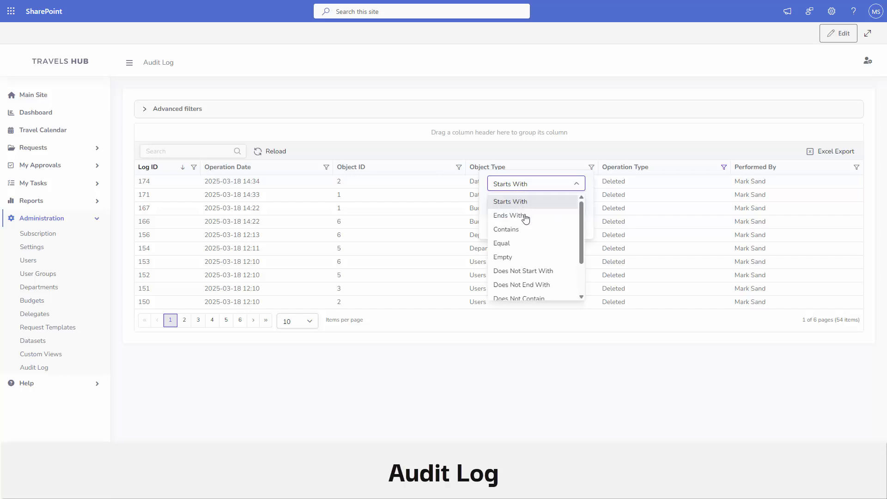
left_click(518, 230)
type("REquests")
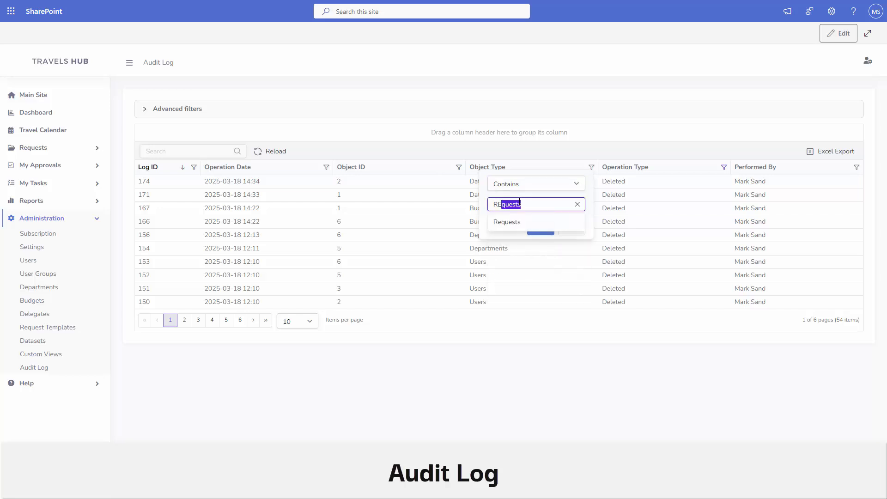
left_click(514, 222)
left_click(541, 232)
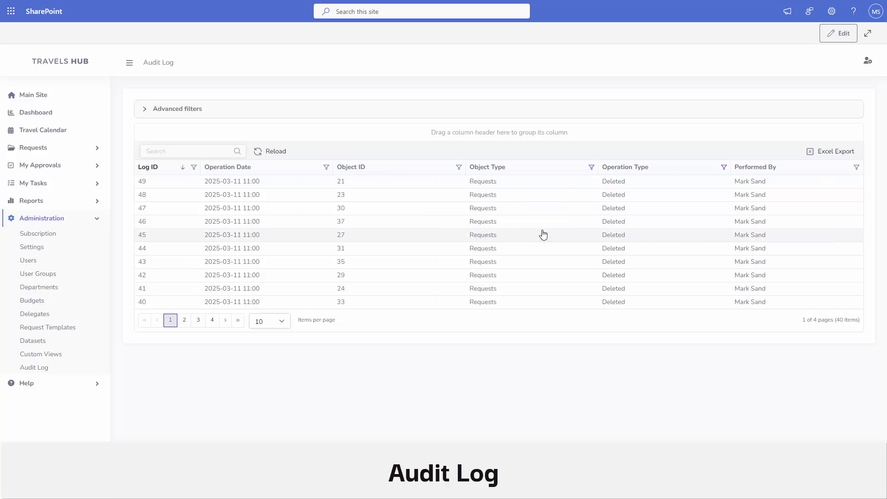